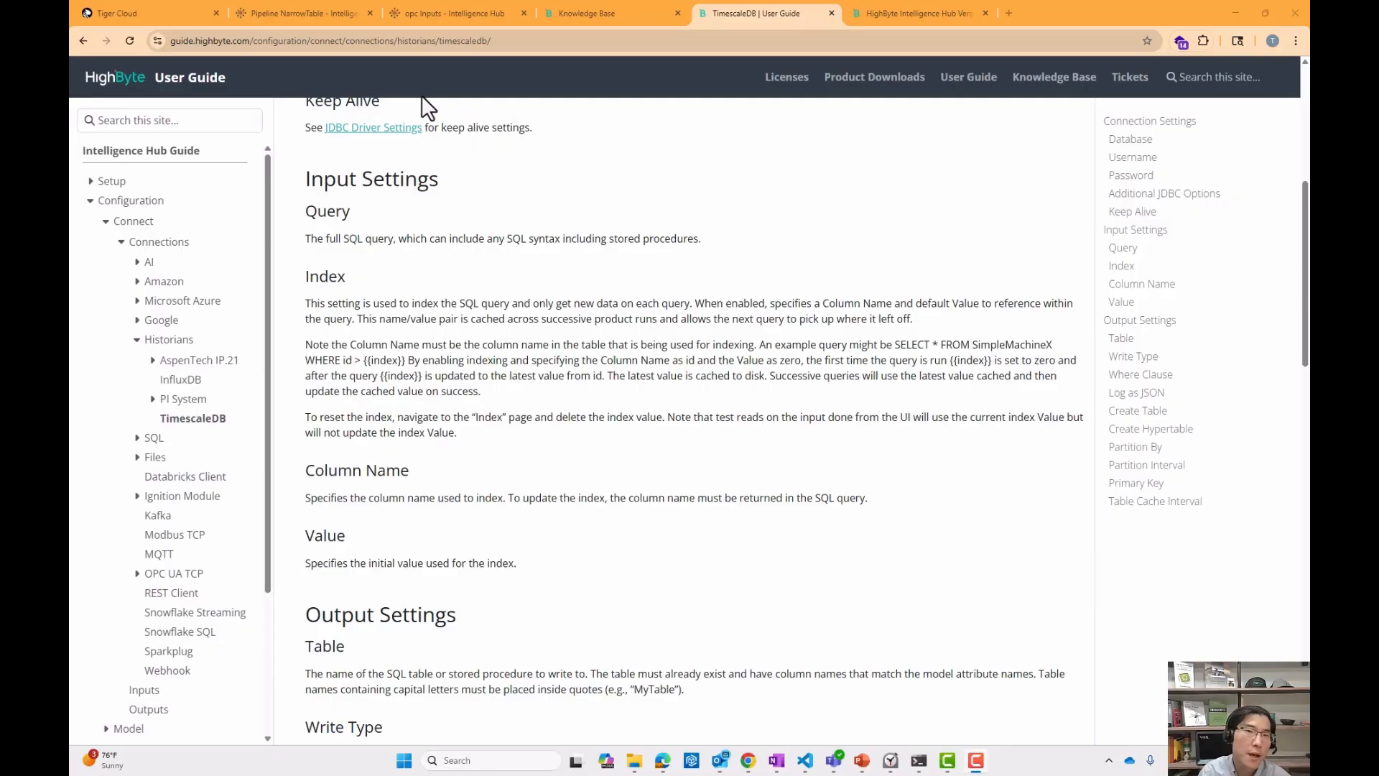
Read the TimescaleDB connection's input and output settings in the user guide.
scroll(443, 267, "up", 6)
scroll(457, 299, "down", 10)
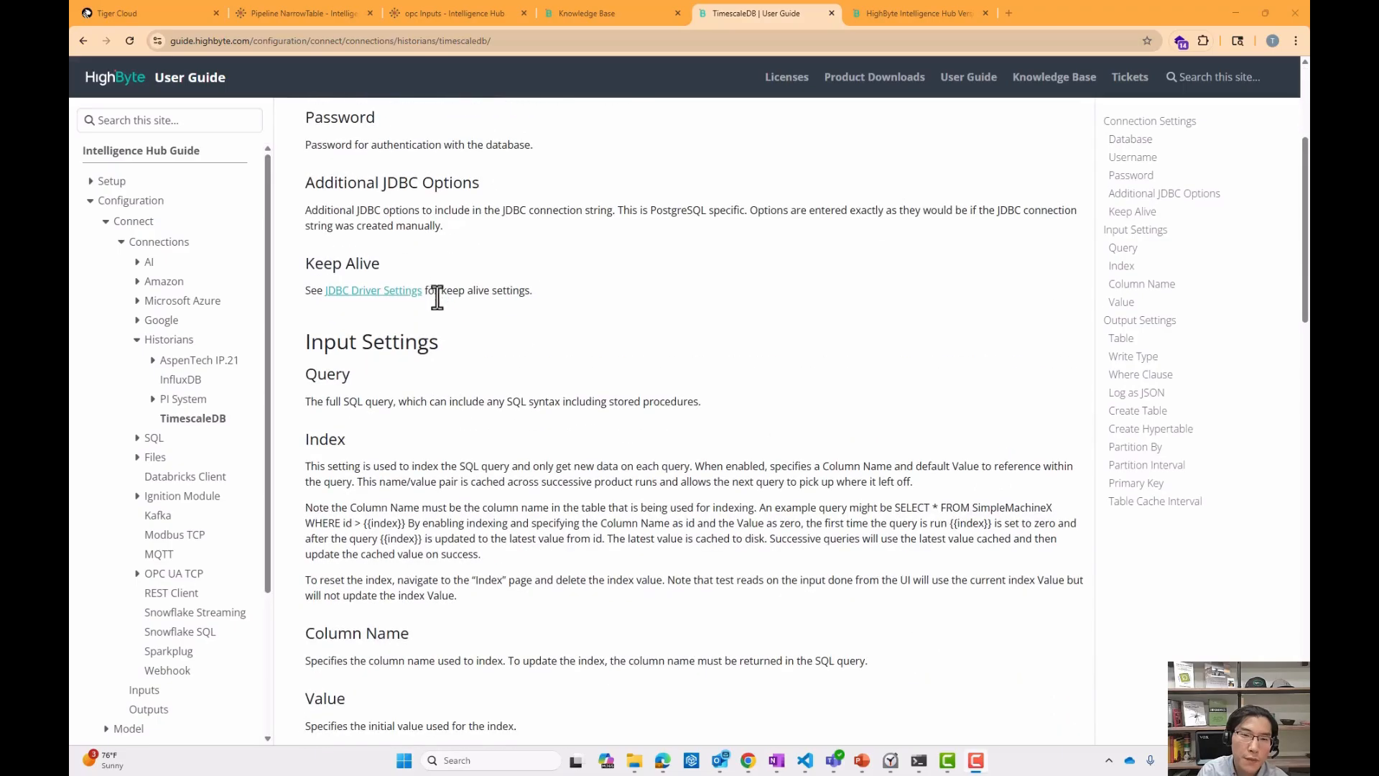
scroll(478, 320, "down", 13)
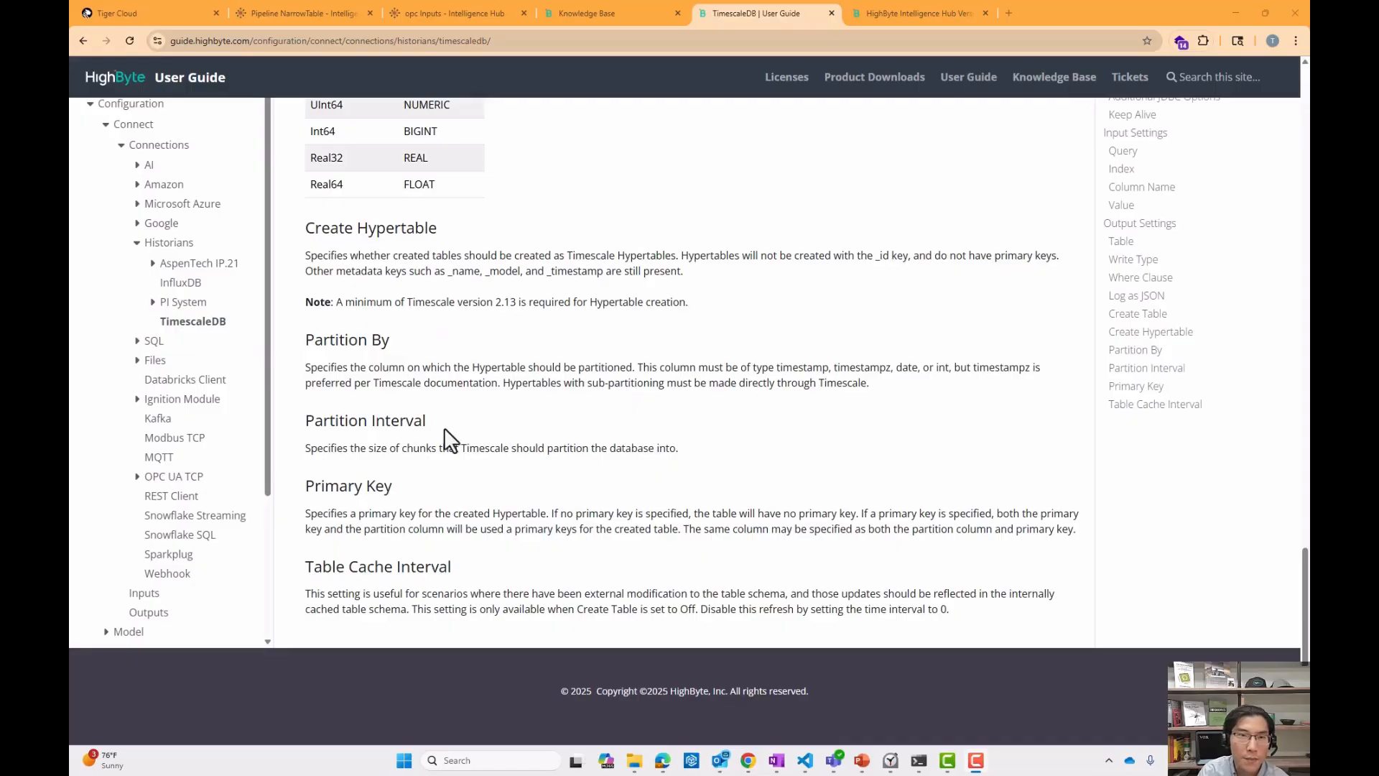
Open the Tiger Cloud service overview and show its connection details.
left_click(155, 13)
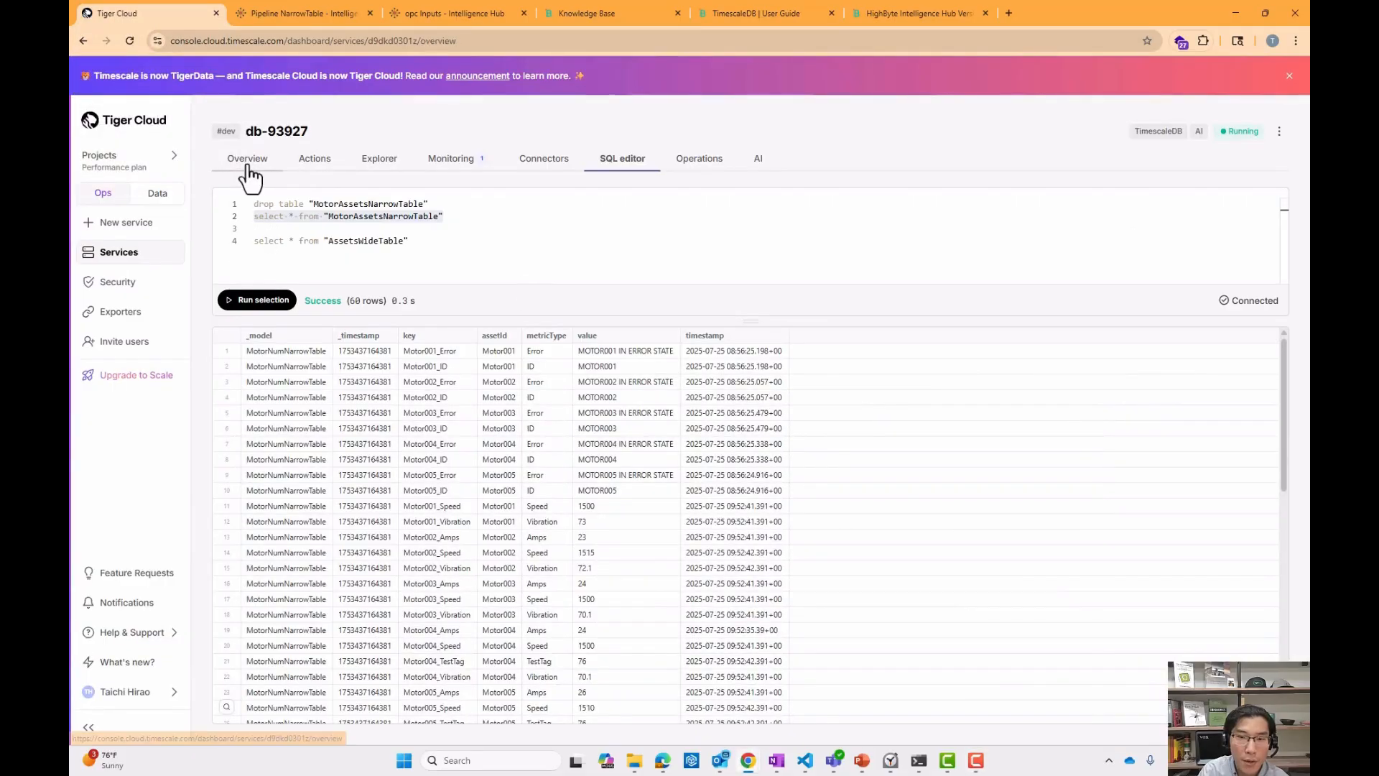
left_click(248, 166)
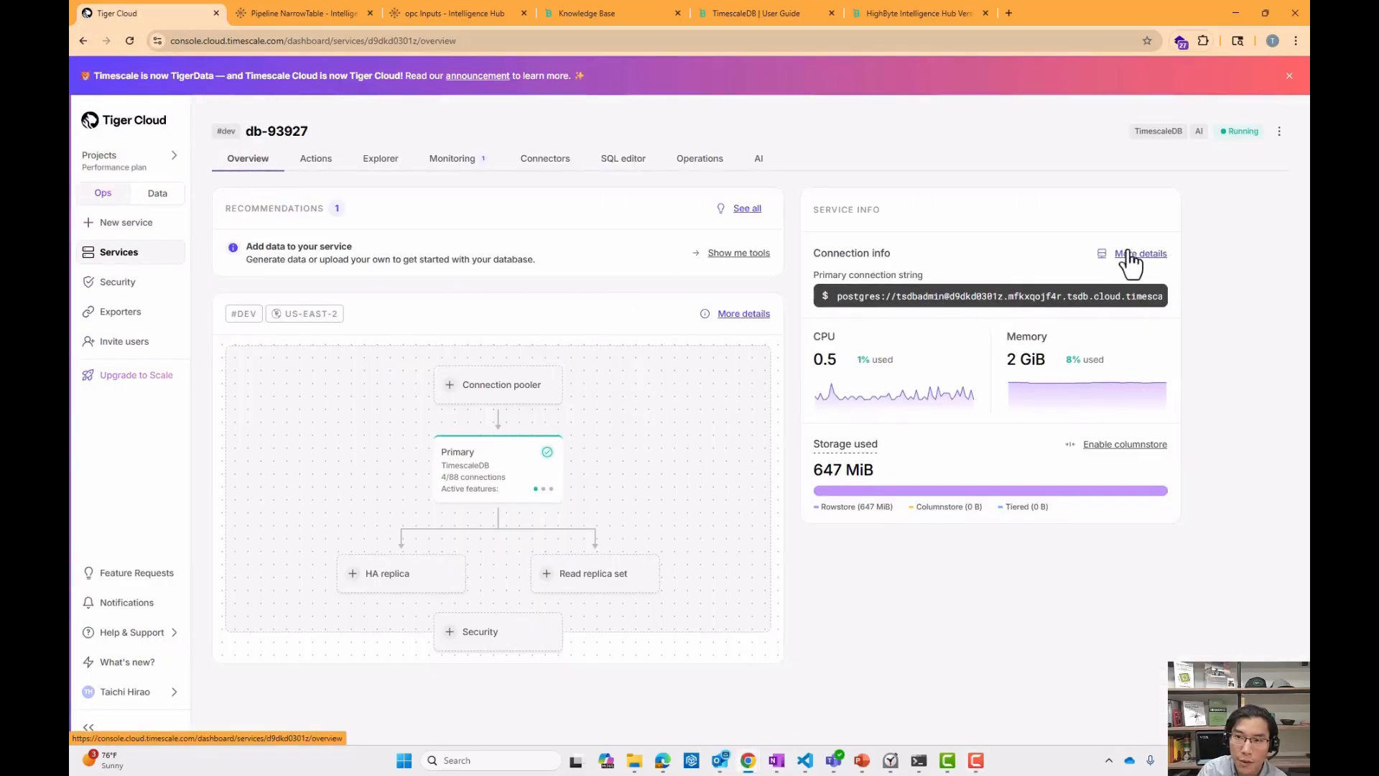
left_click(1129, 253)
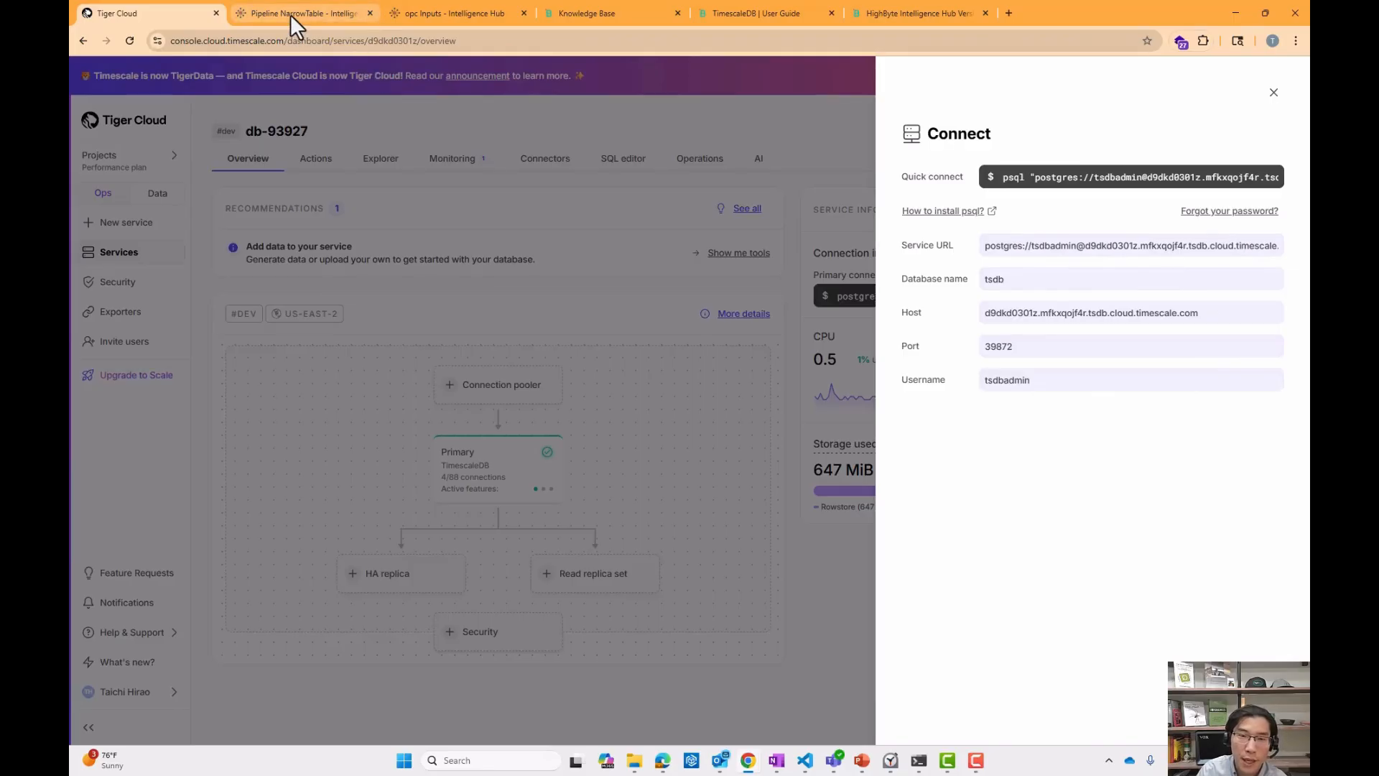
Open the TimescaleDBCloud connection and review its host, port, database and login settings.
left_click(311, 14)
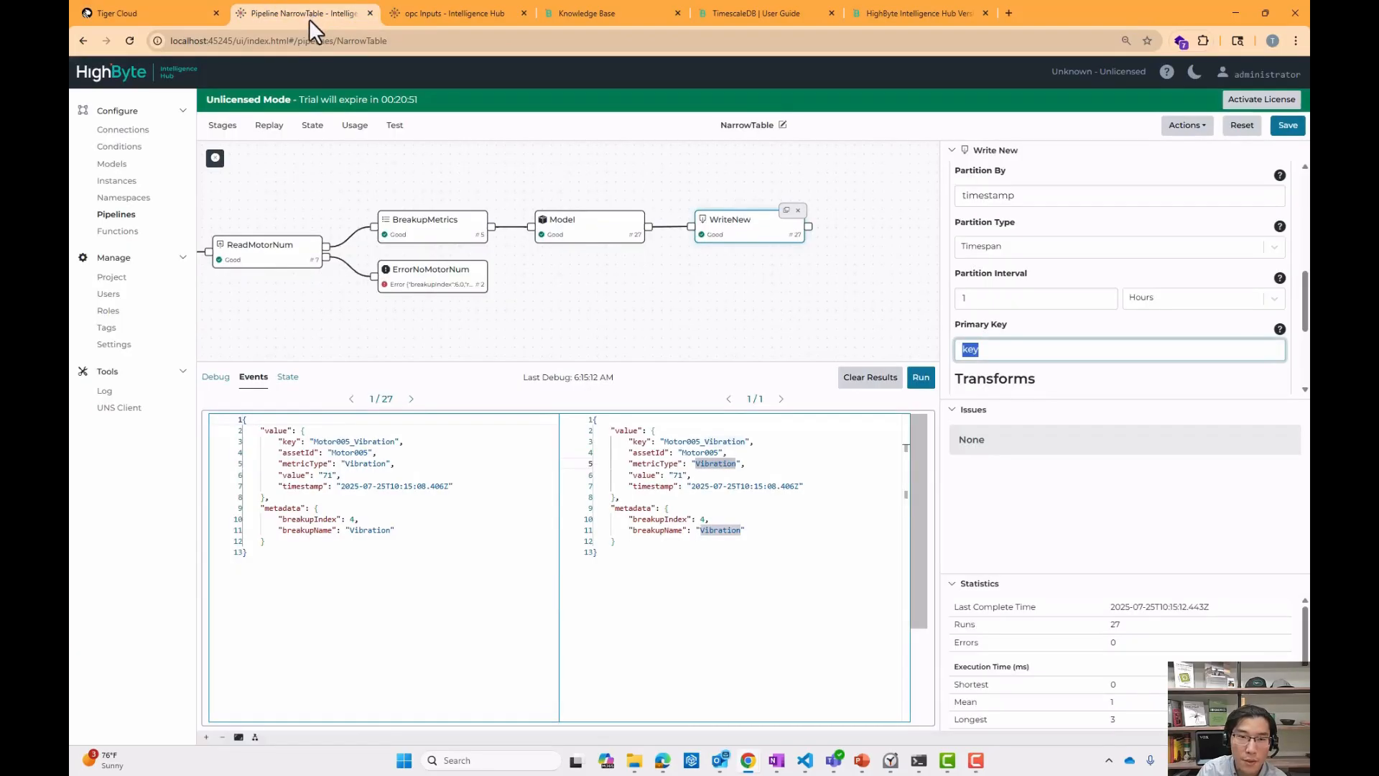
left_click(136, 130)
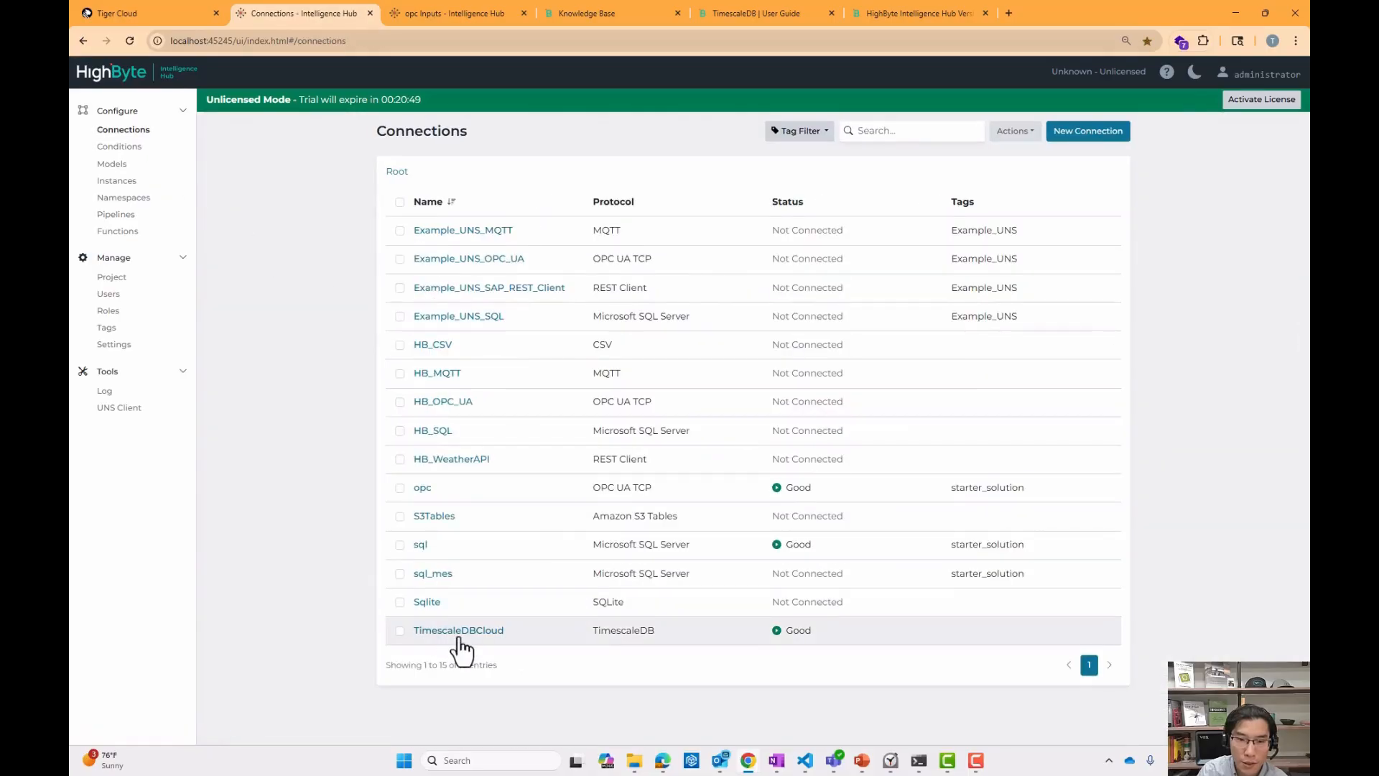
left_click(459, 632)
scroll(527, 404, "down", 1)
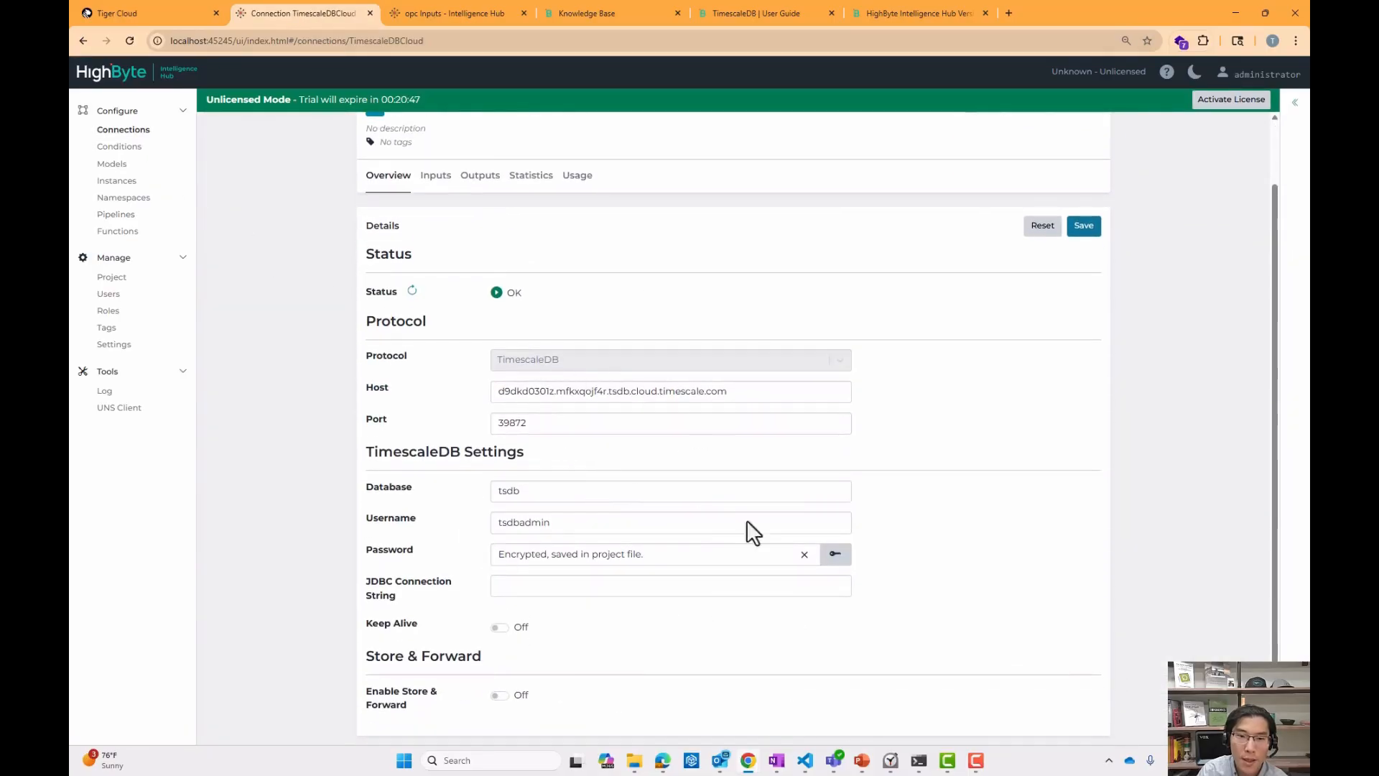
scroll(640, 486, "up", 1)
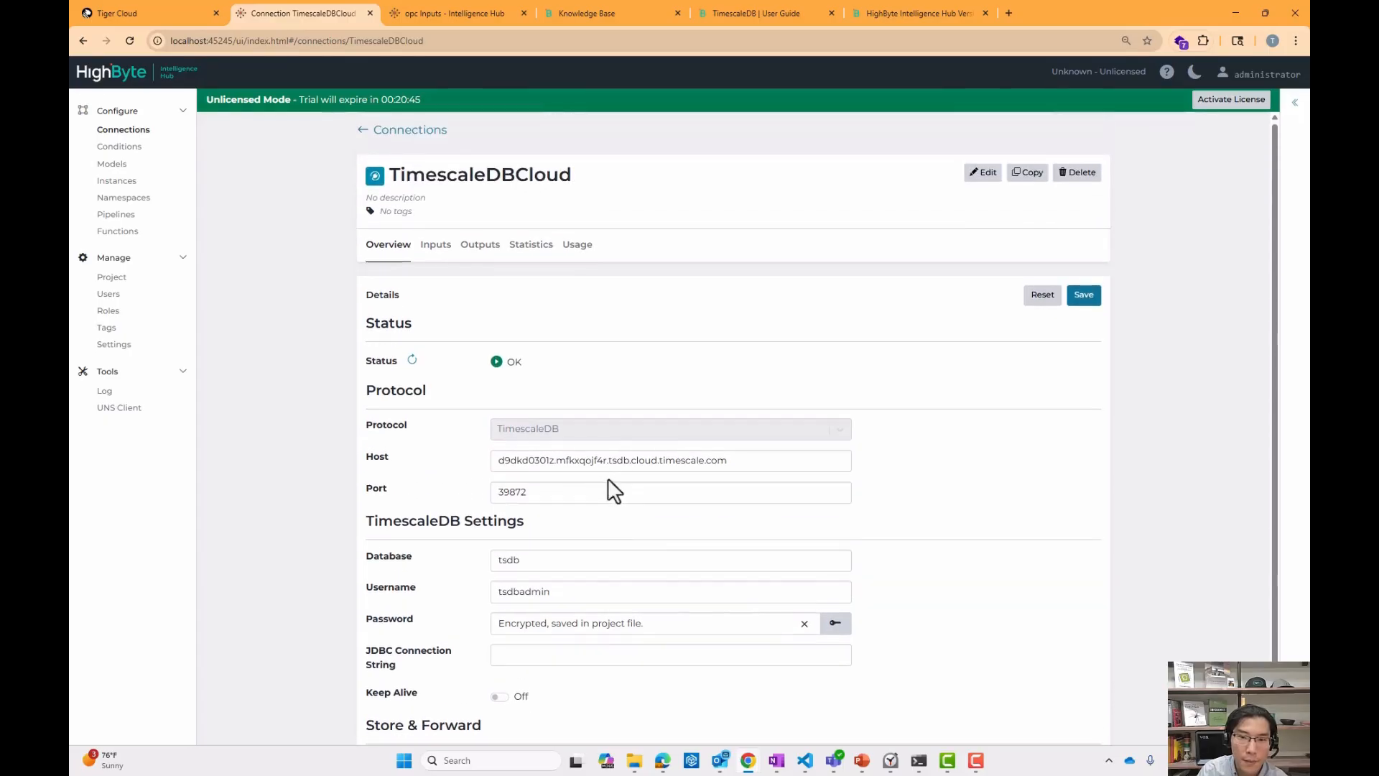
Open the connection's newtt output and toggle Create Hypertable off and back on to show its partition options.
left_click(476, 255)
left_click(432, 371)
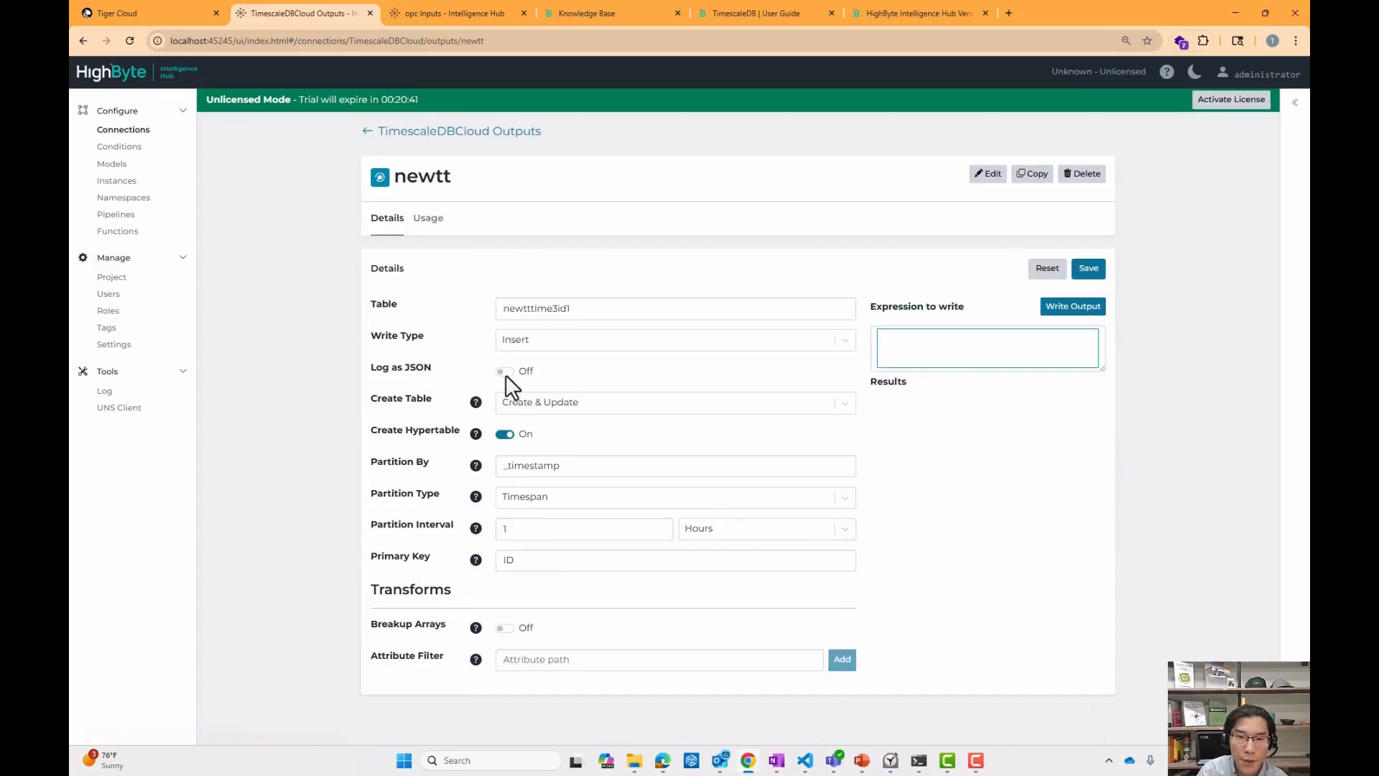
left_click(504, 435)
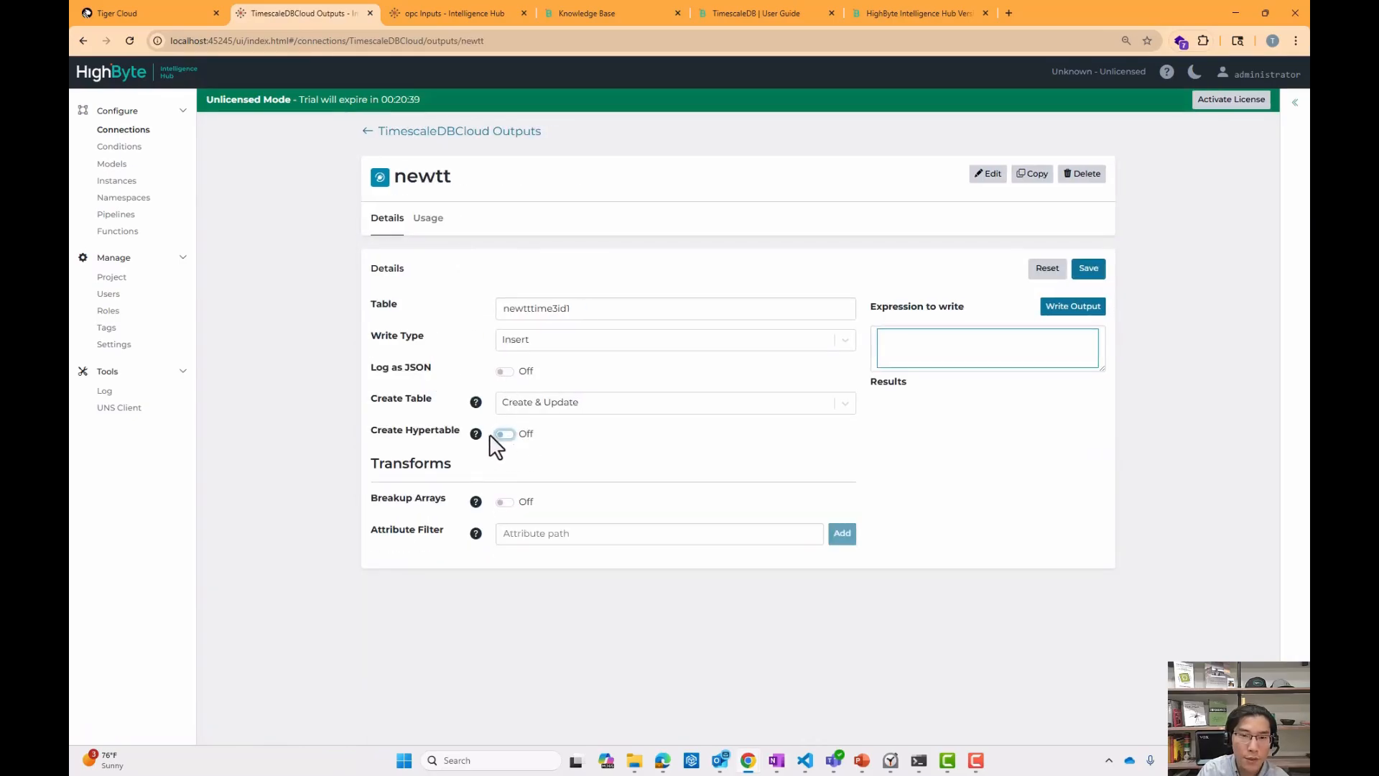
left_click(500, 435)
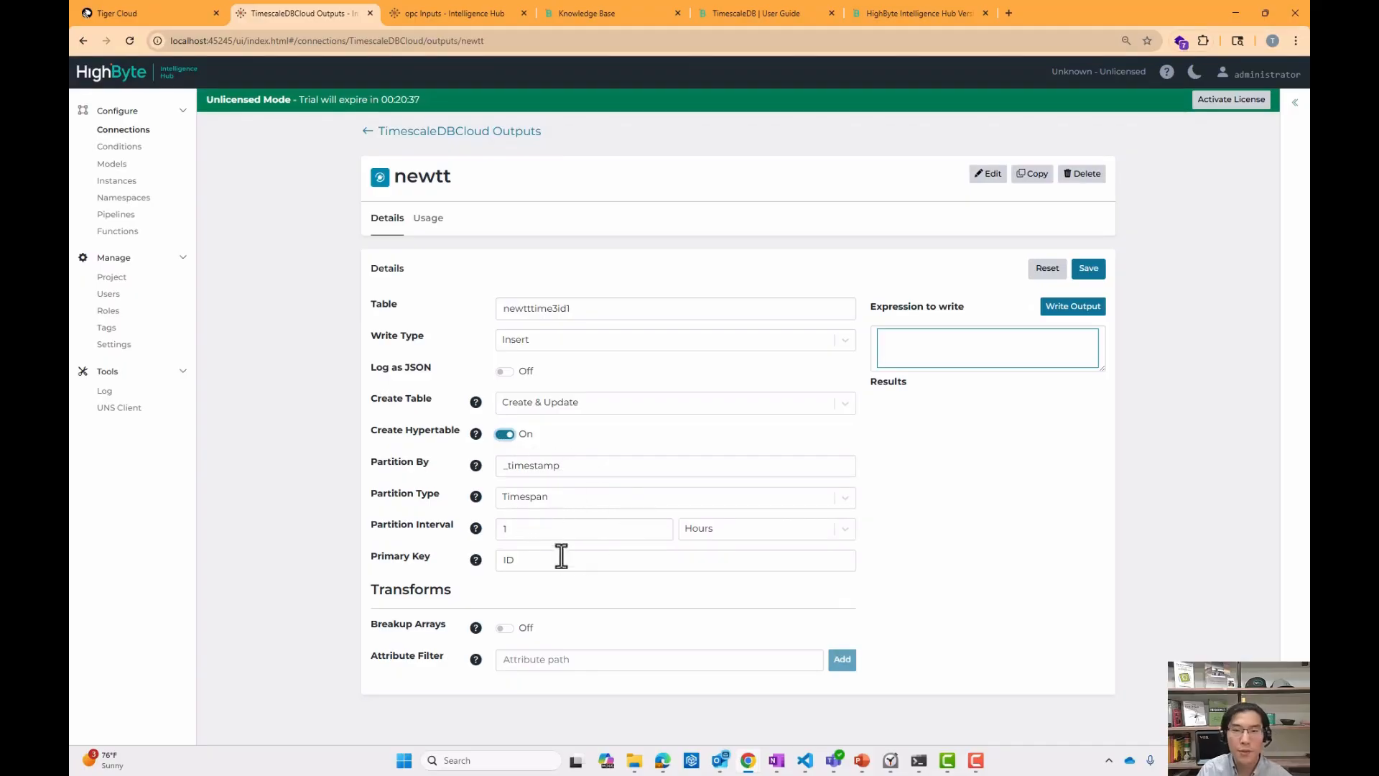
Set the newtt output's Partition Type to Integer, reviewing the partition column, interval and primary key fields.
double_click(585, 467)
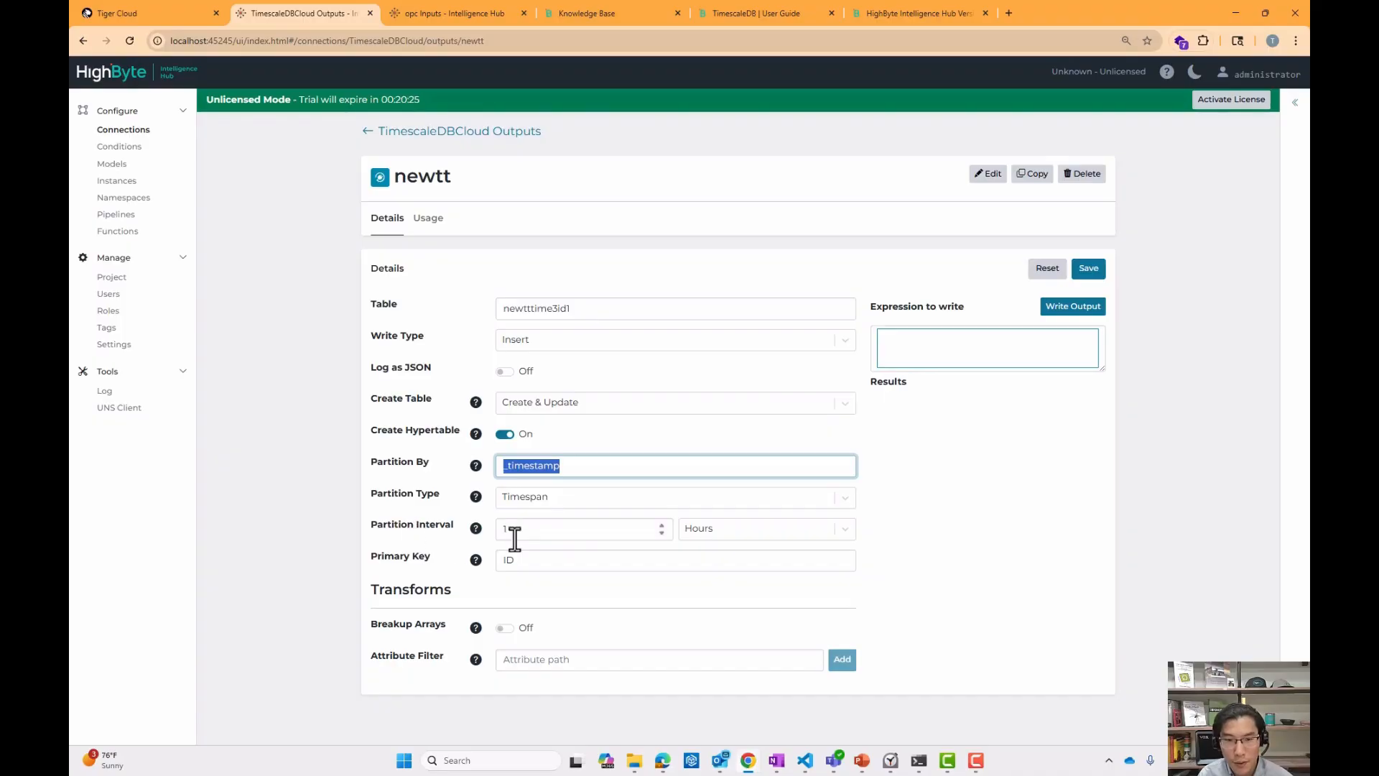
left_click(704, 533)
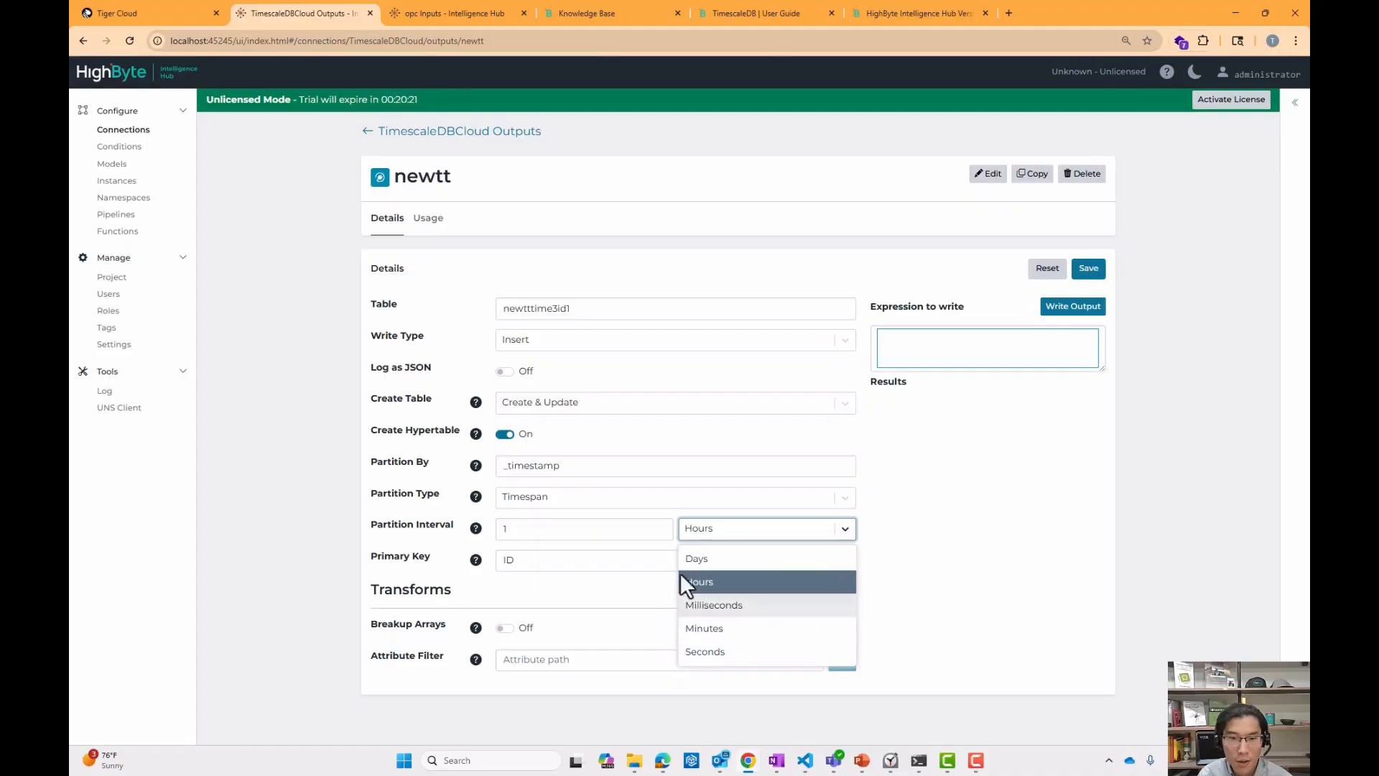
left_click(666, 503)
left_click(622, 548)
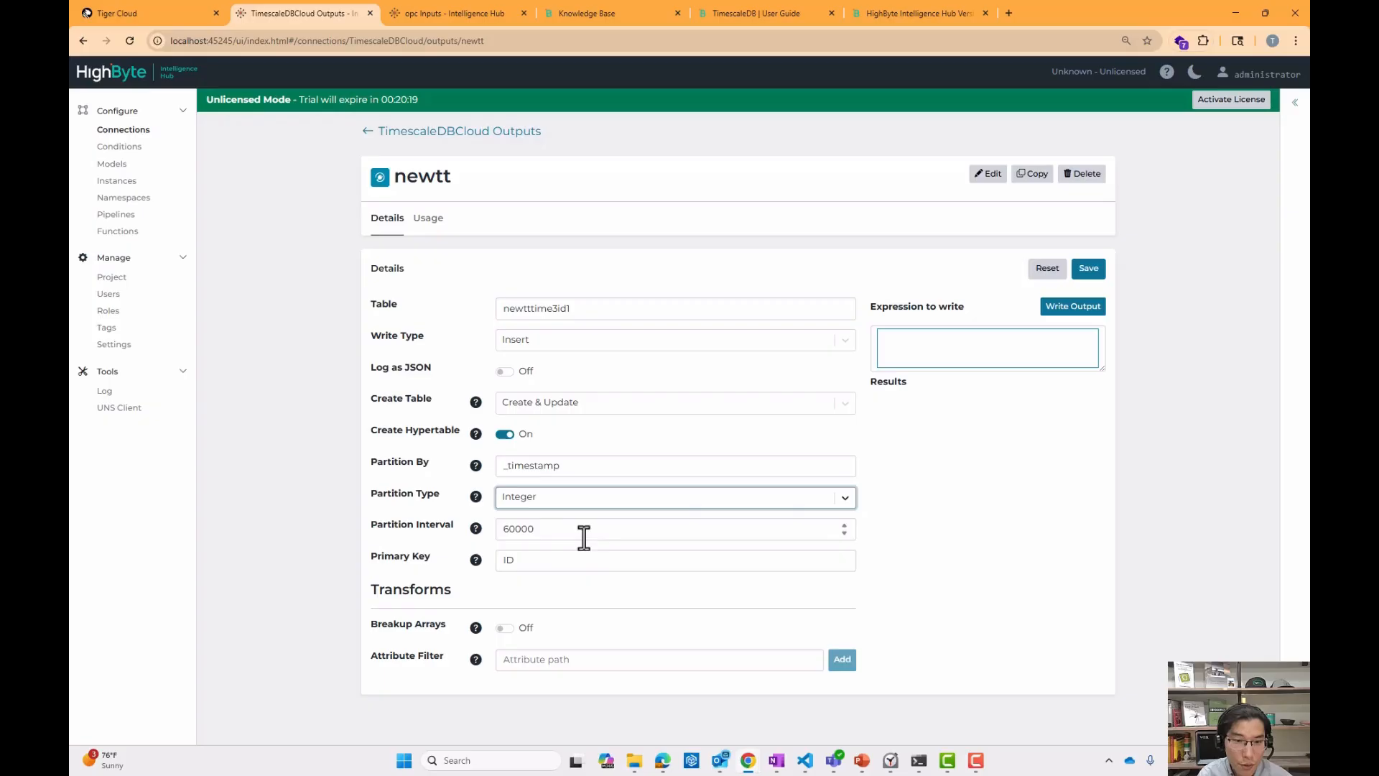
double_click(558, 529)
left_click(582, 538)
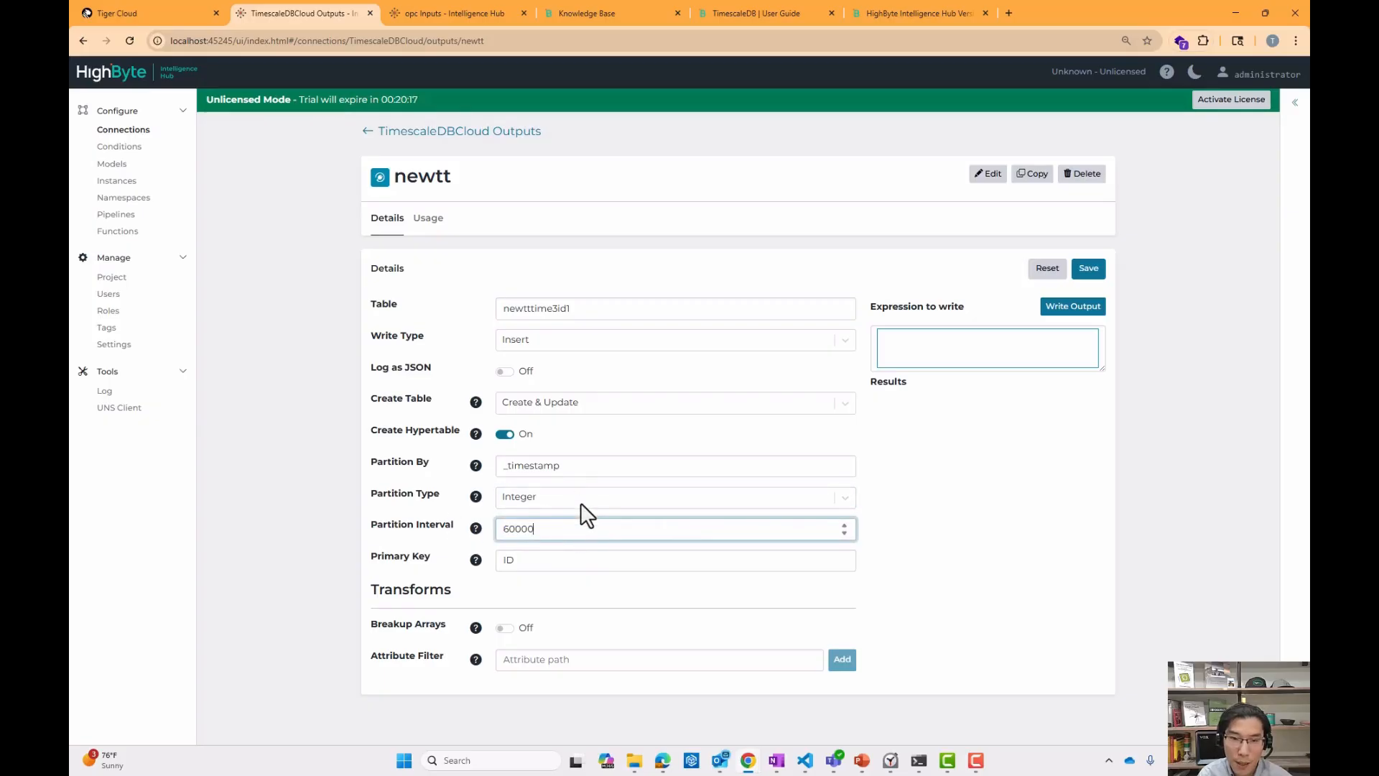
double_click(533, 557)
left_click(546, 584)
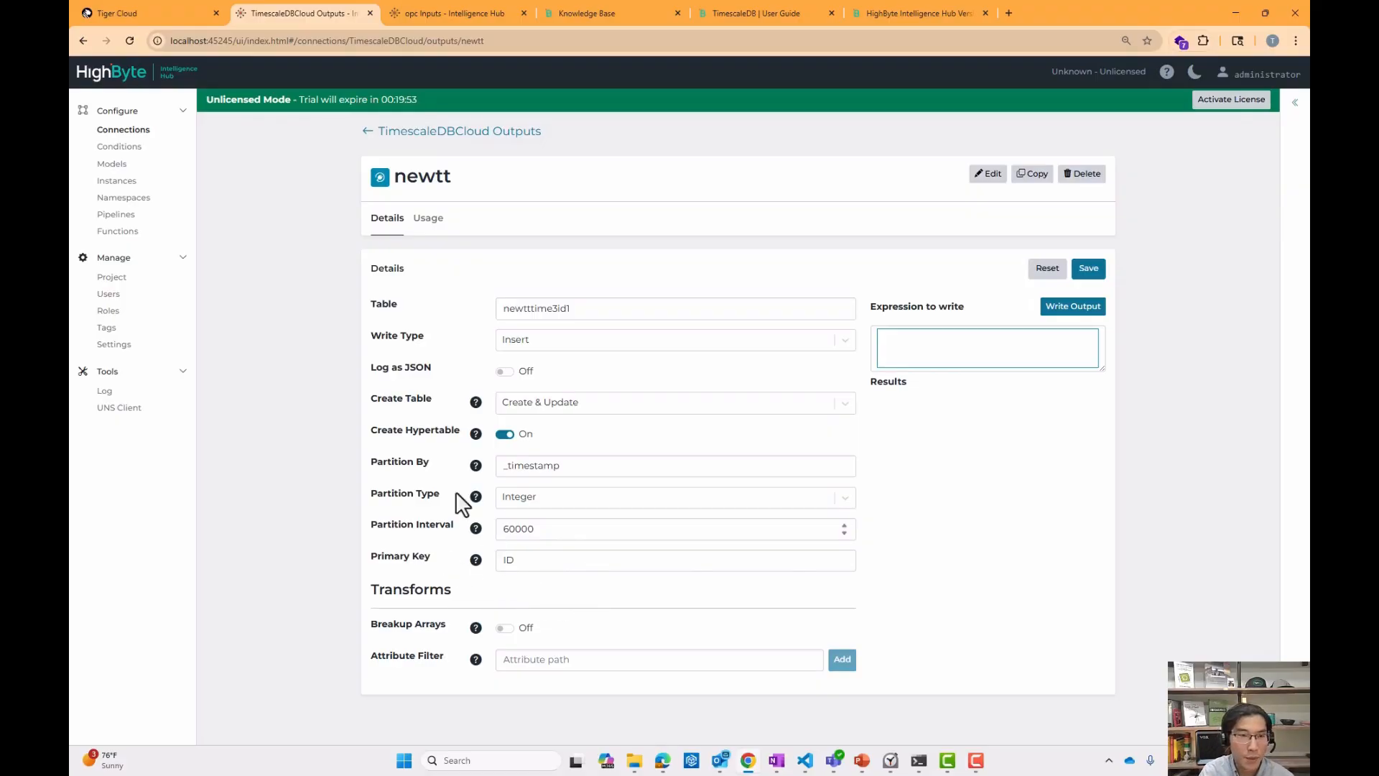
Return to the opc inputs, open the MotorXXX_PLC input and test-read it in the expanded results view.
left_click(455, 15)
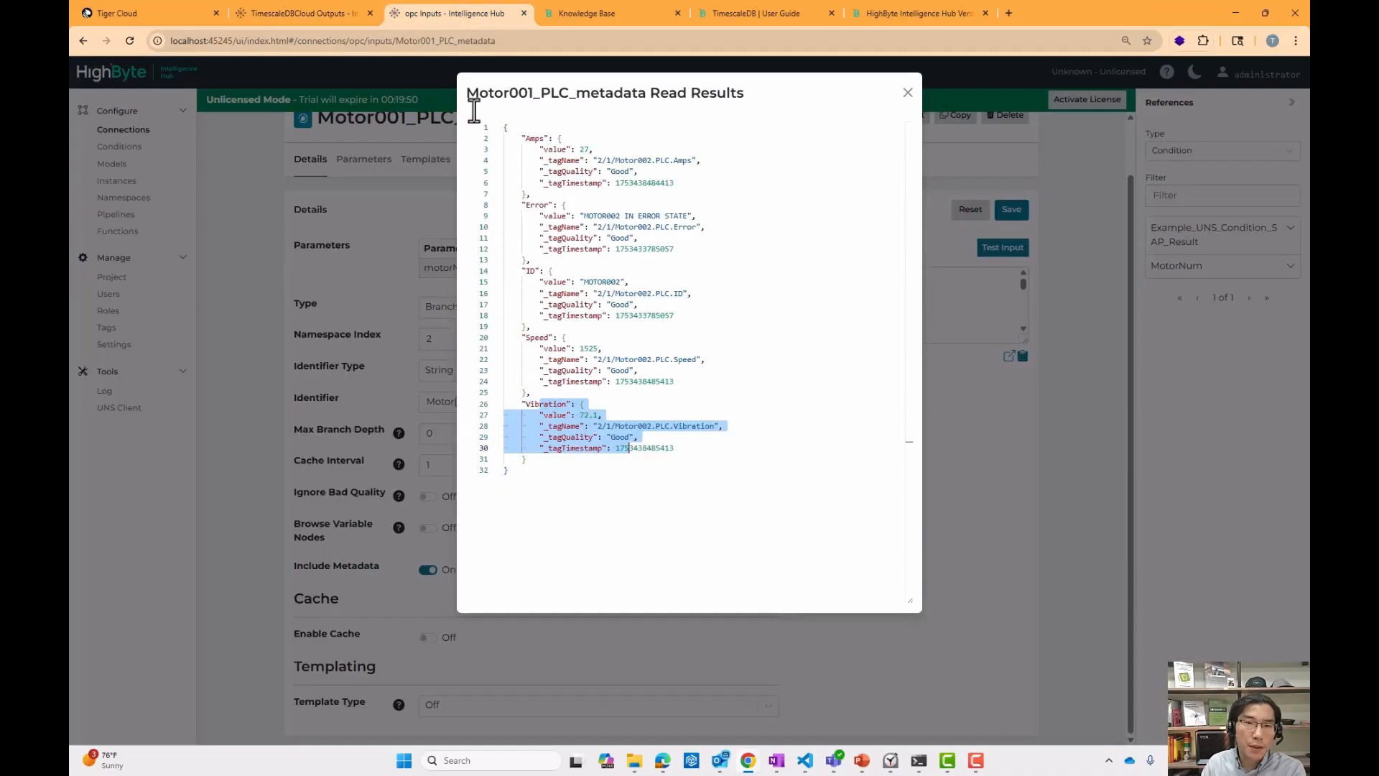
left_click(386, 201)
scroll(352, 197, "up", 2)
left_click(332, 137)
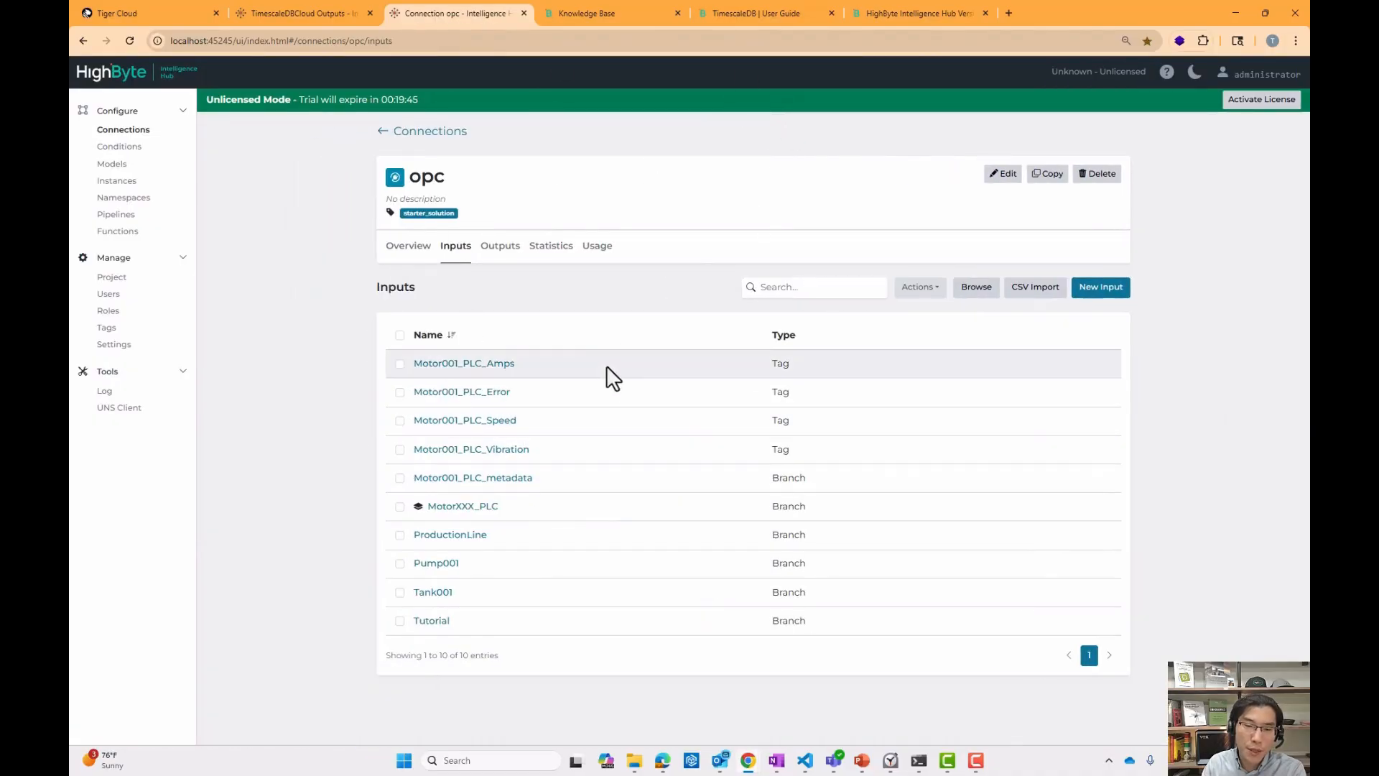
left_click(485, 509)
left_click(999, 308)
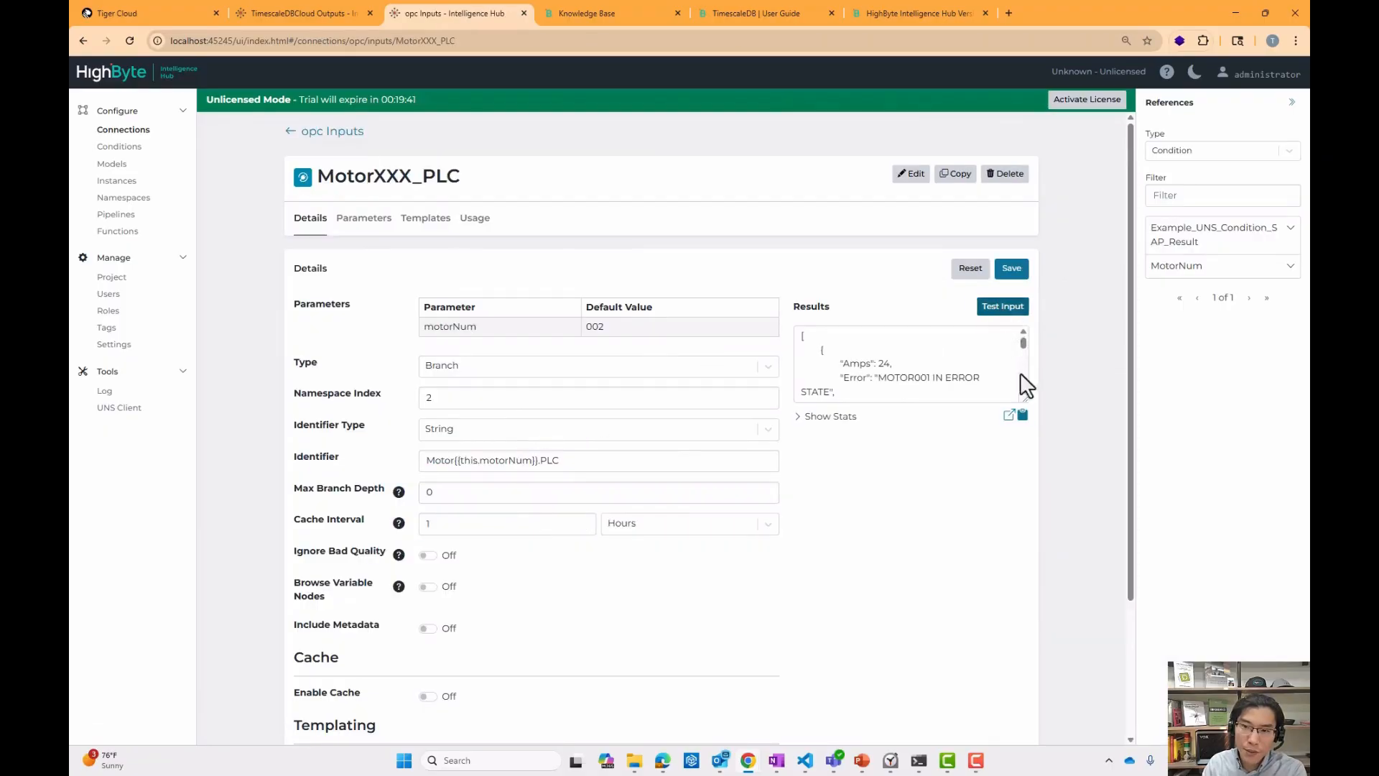
left_click(1009, 414)
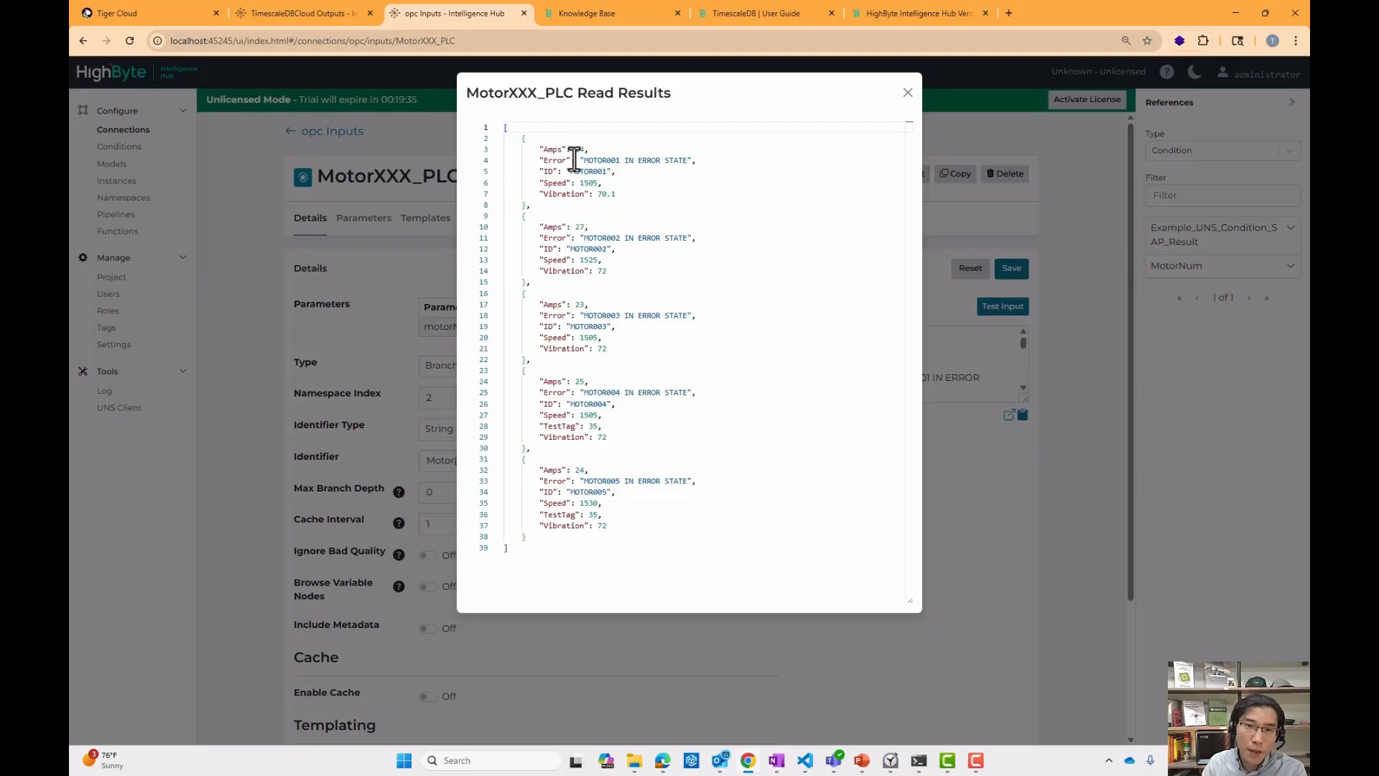
Examine the motor IDs in the results and the input's templated Identifier with its motorNum pattern.
left_click_drag(570, 172, 616, 171)
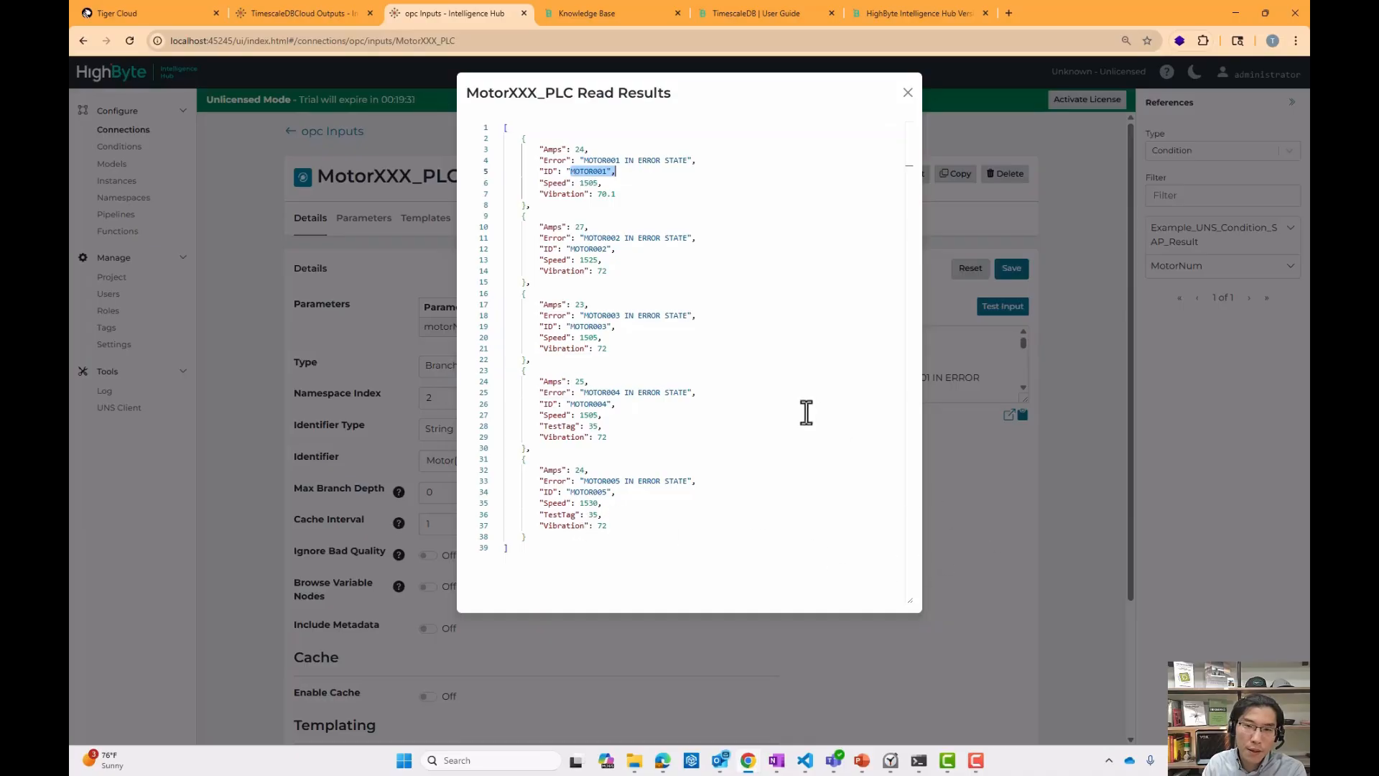
left_click(971, 478)
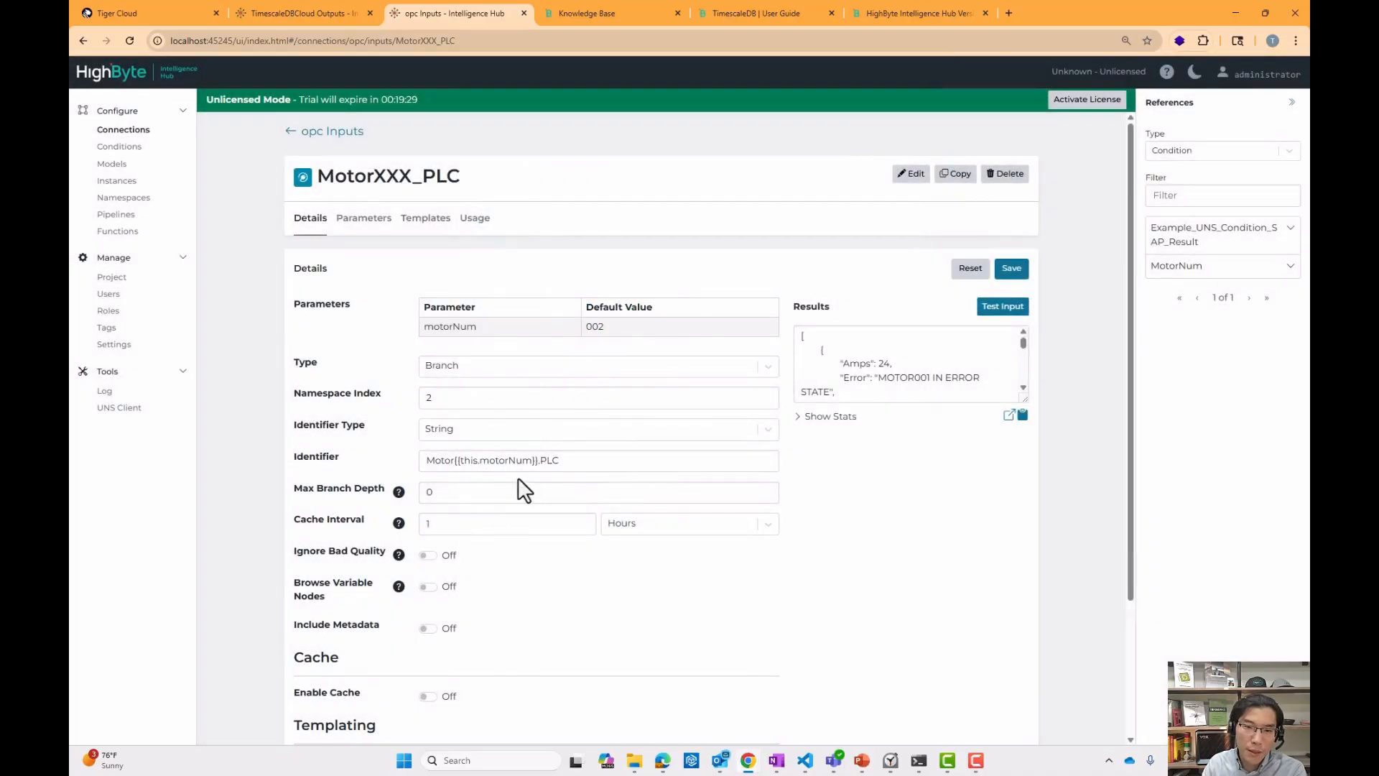
left_click_drag(454, 460, 540, 467)
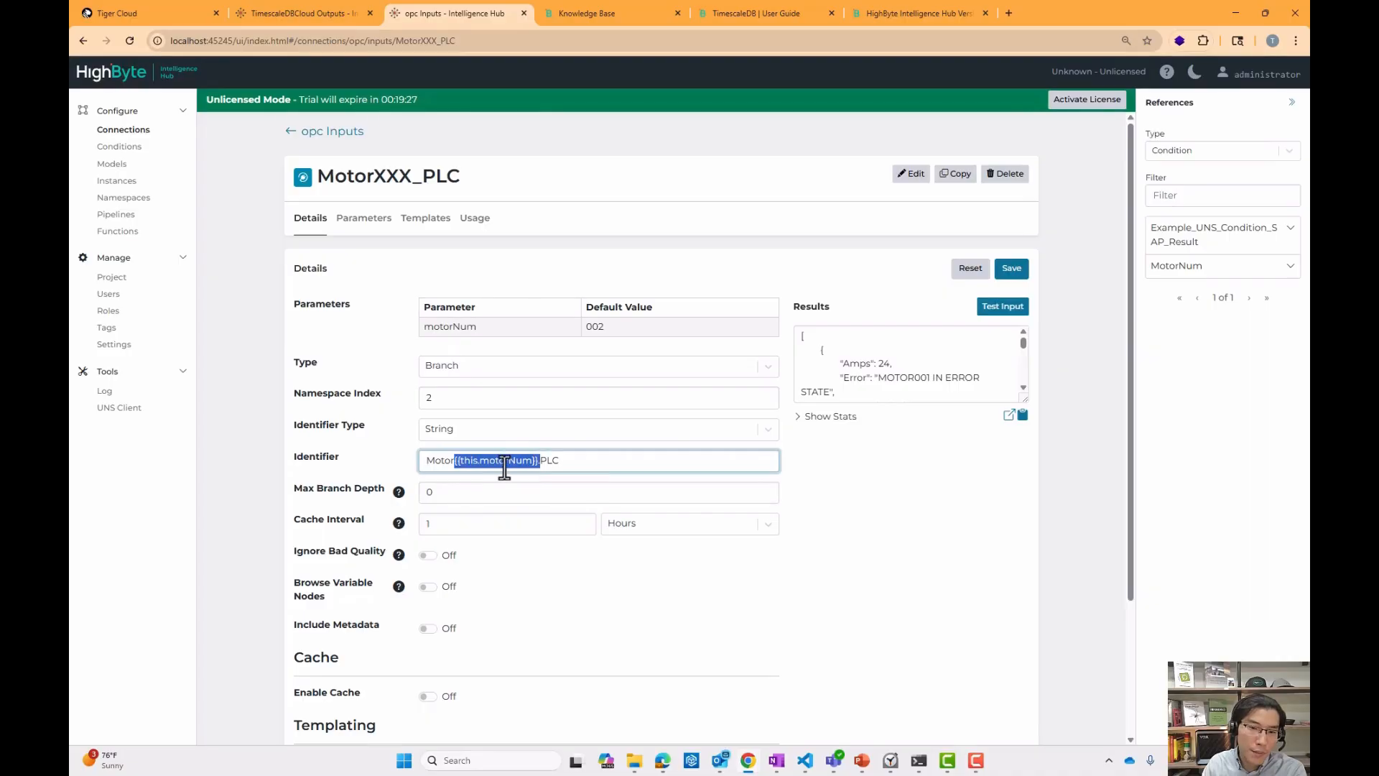
scroll(529, 572, "down", 3)
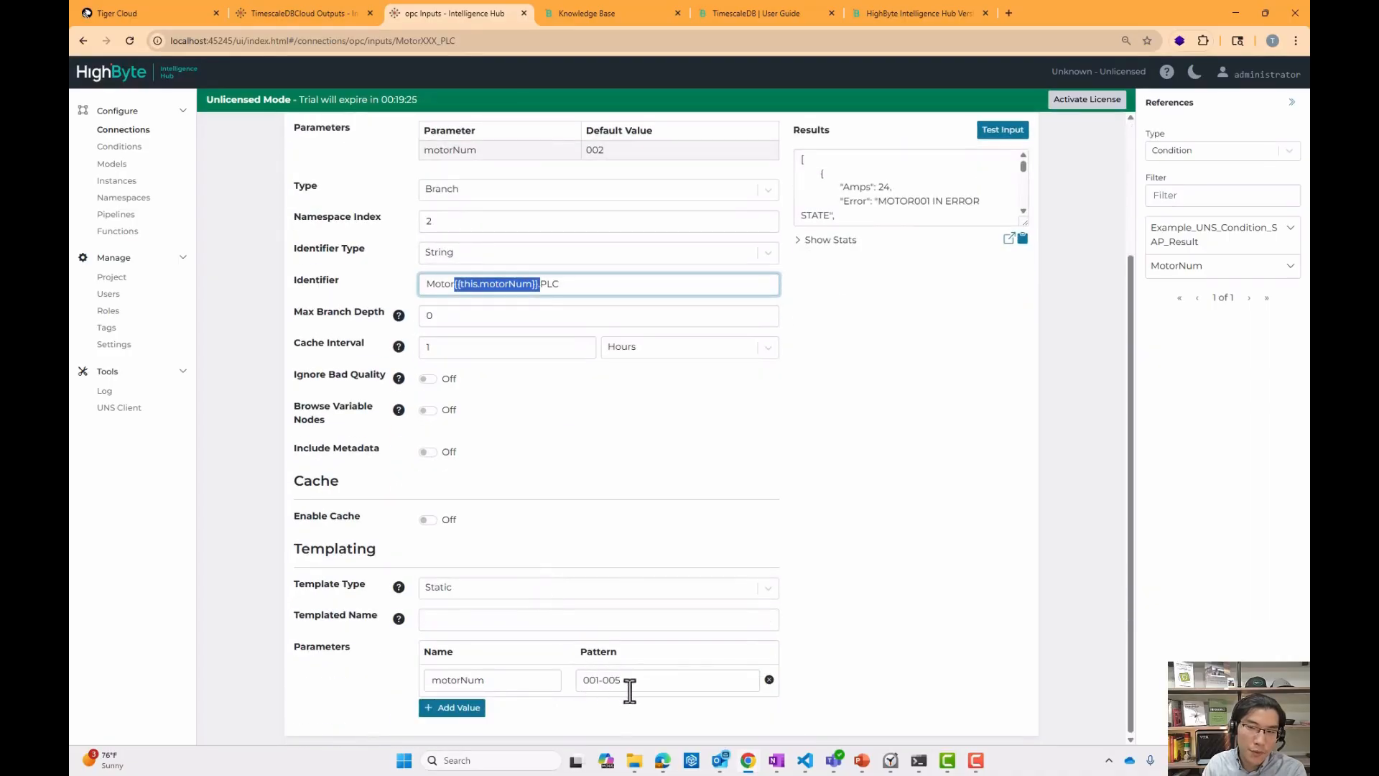
scroll(785, 492, "up", 3)
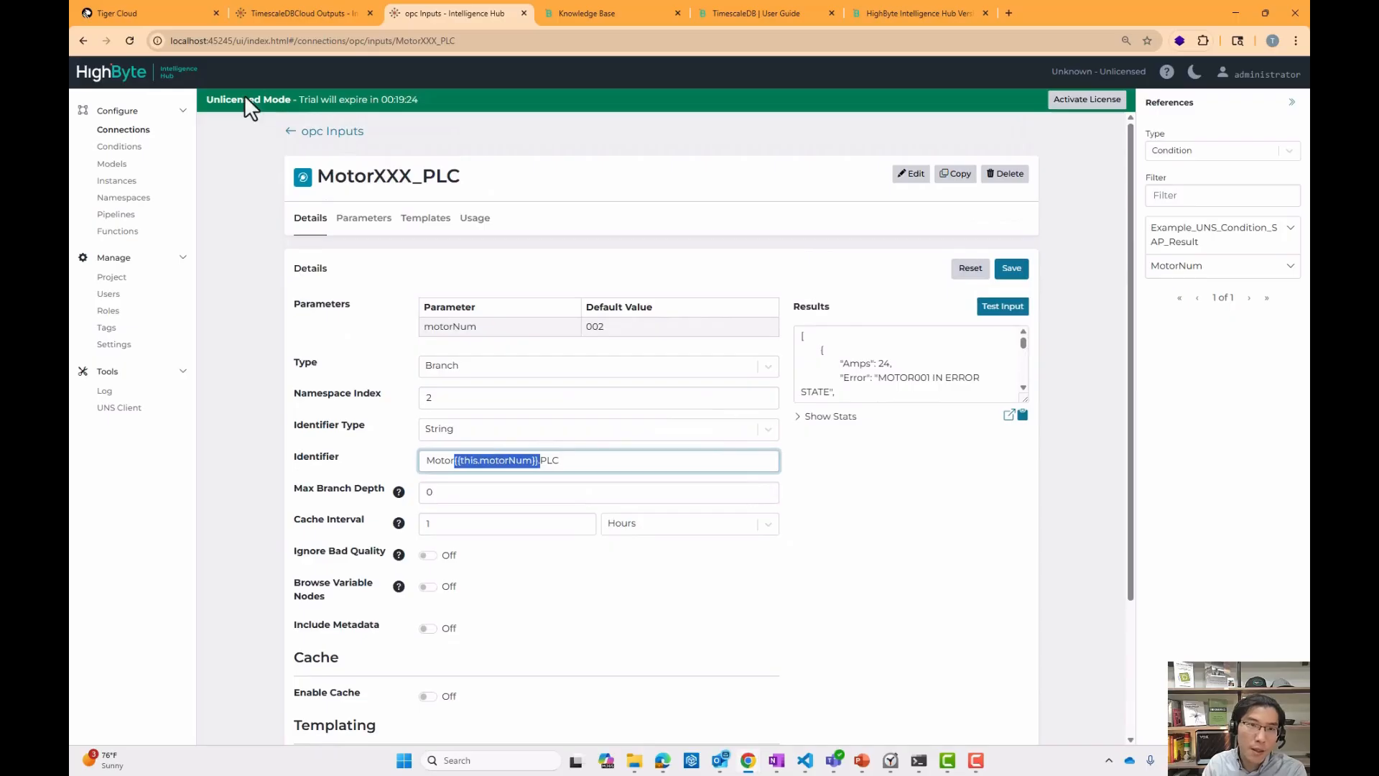
Open the WideTable pipeline, run it and inspect the Read stage's event output.
left_click(284, 19)
left_click(116, 214)
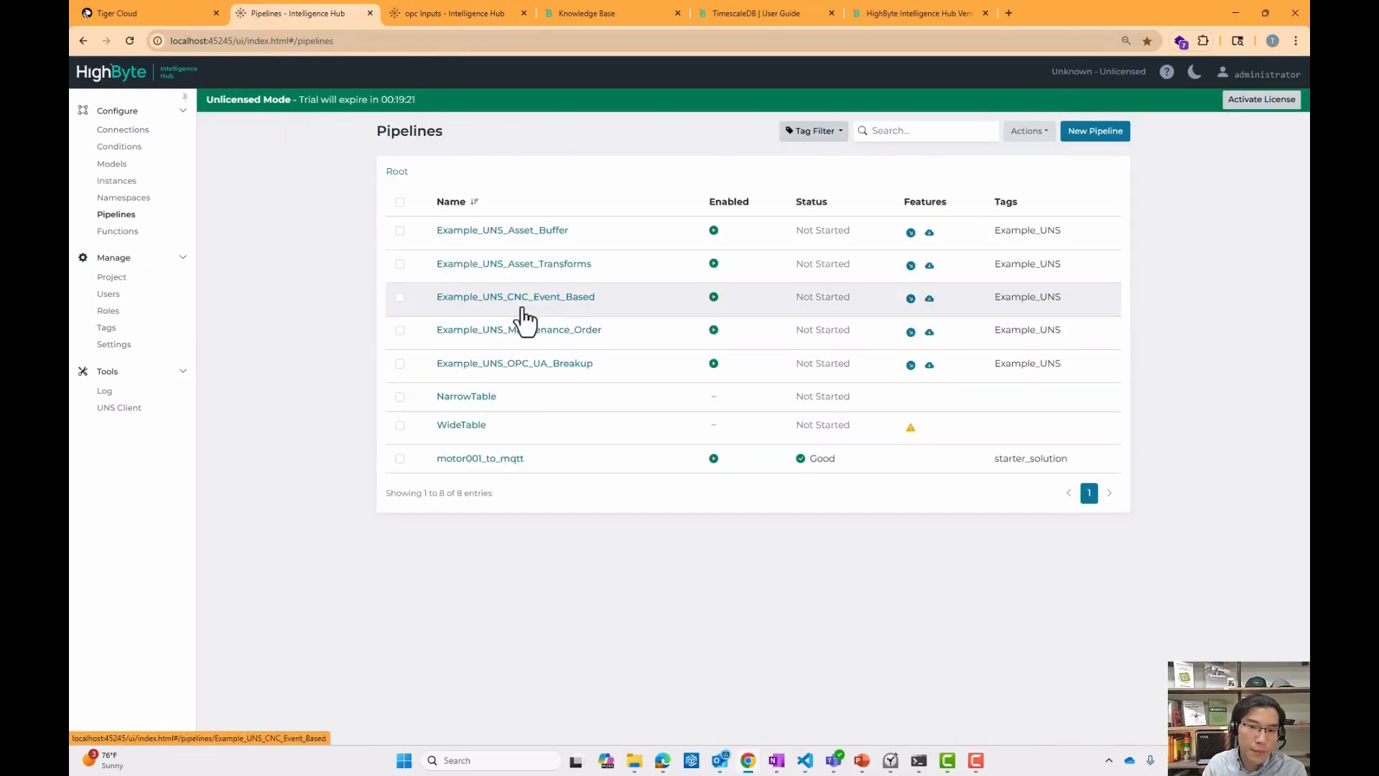
left_click(465, 423)
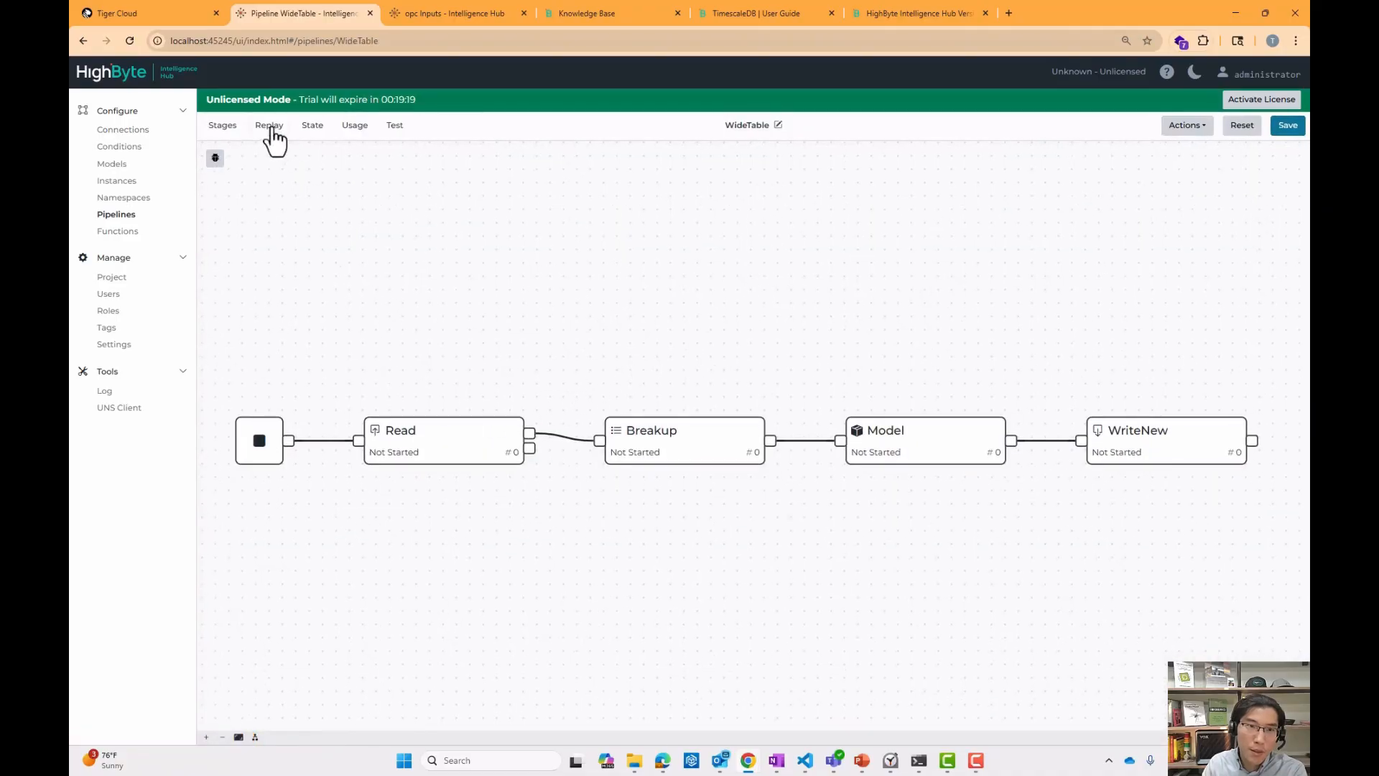
left_click(215, 159)
left_click(1257, 549)
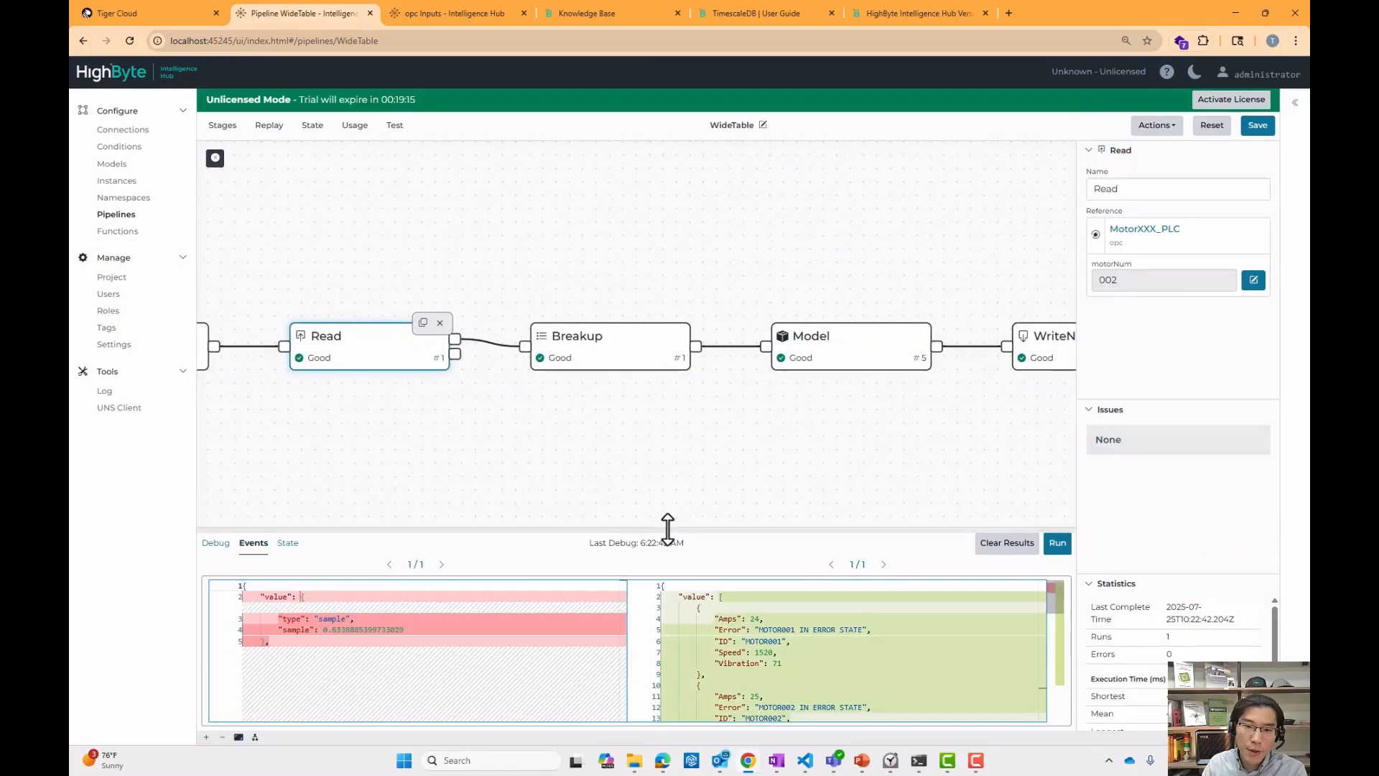
left_click_drag(671, 529, 723, 434)
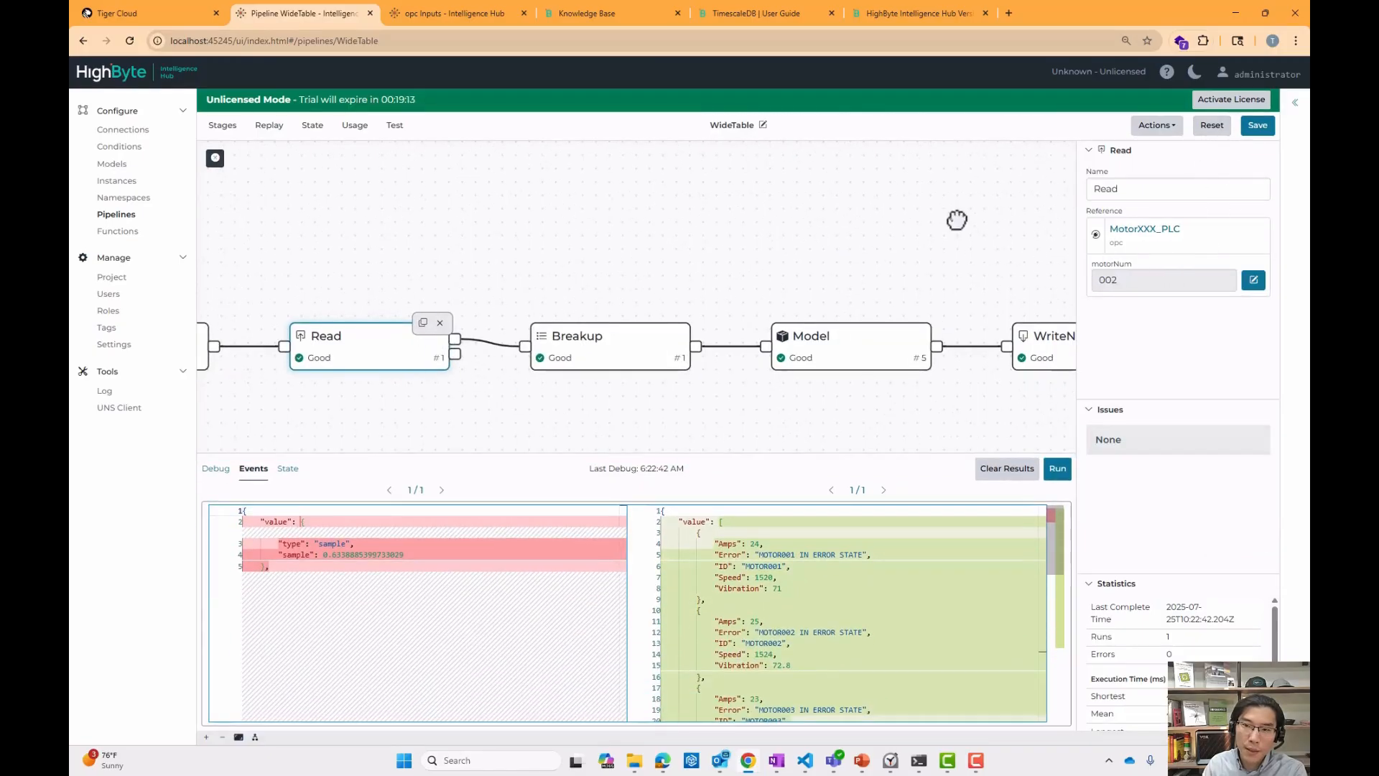
left_click_drag(970, 230, 930, 186)
left_click_drag(695, 449, 690, 357)
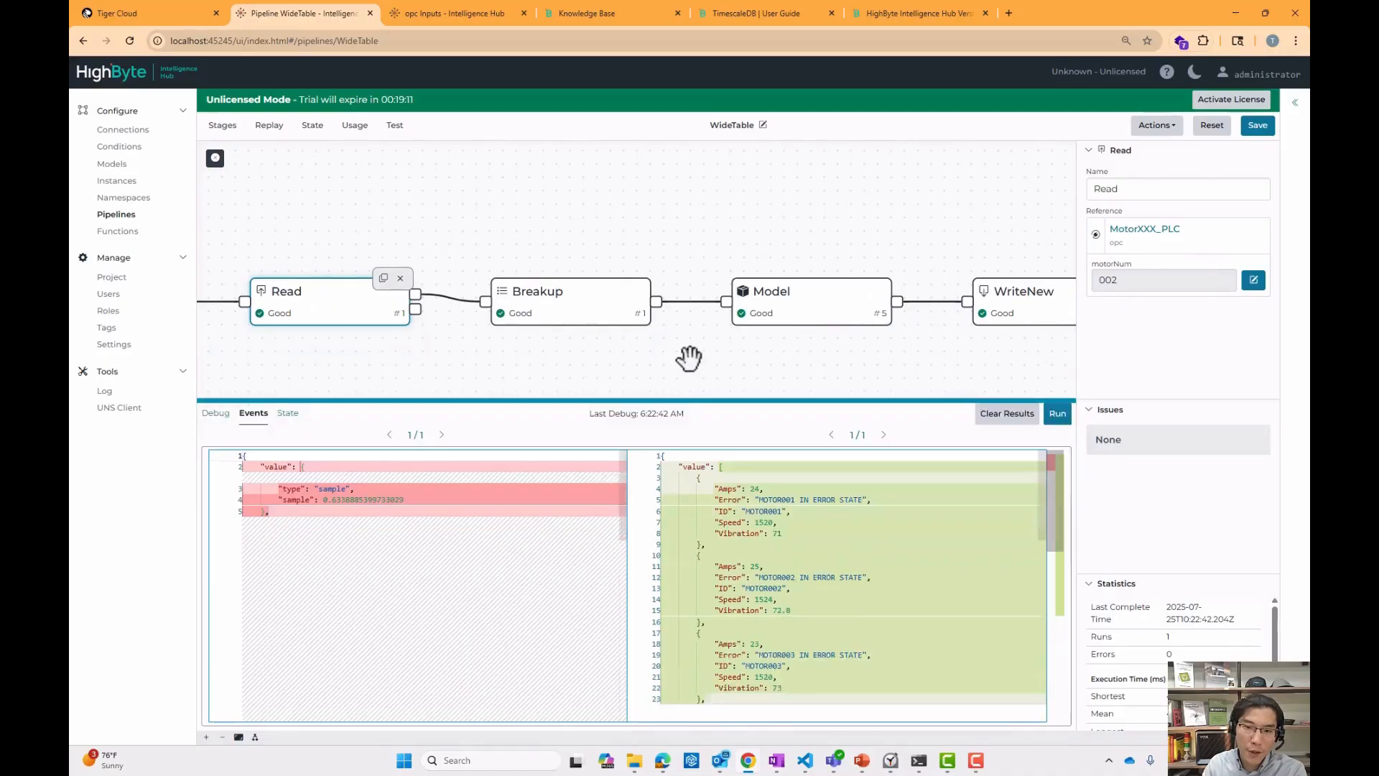
scroll(769, 477, "down", 5)
scroll(788, 601, "up", 5)
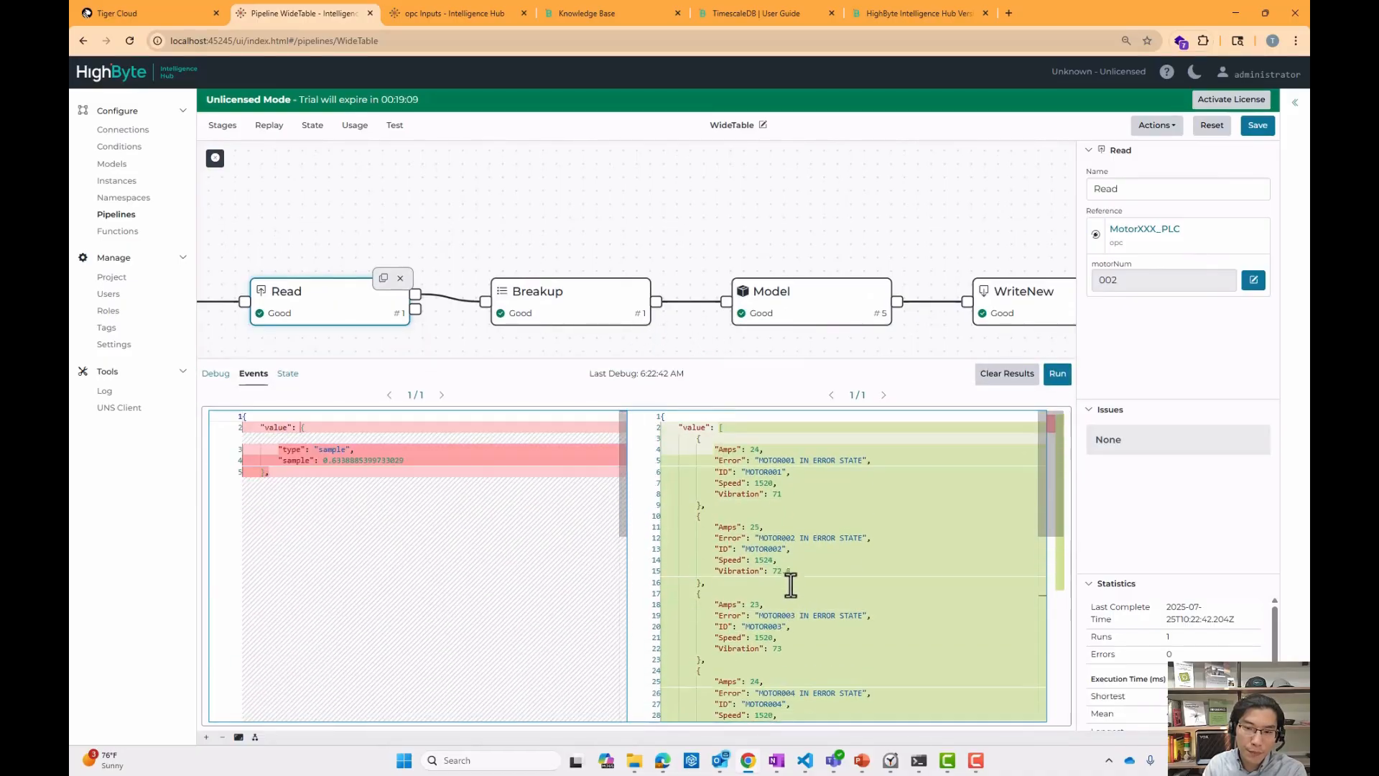
Open the Model stage's attribute configuration and inspect the assetId and amps expressions.
left_click(560, 307)
left_click_drag(729, 341, 512, 319)
left_click(588, 283)
left_click(1160, 357)
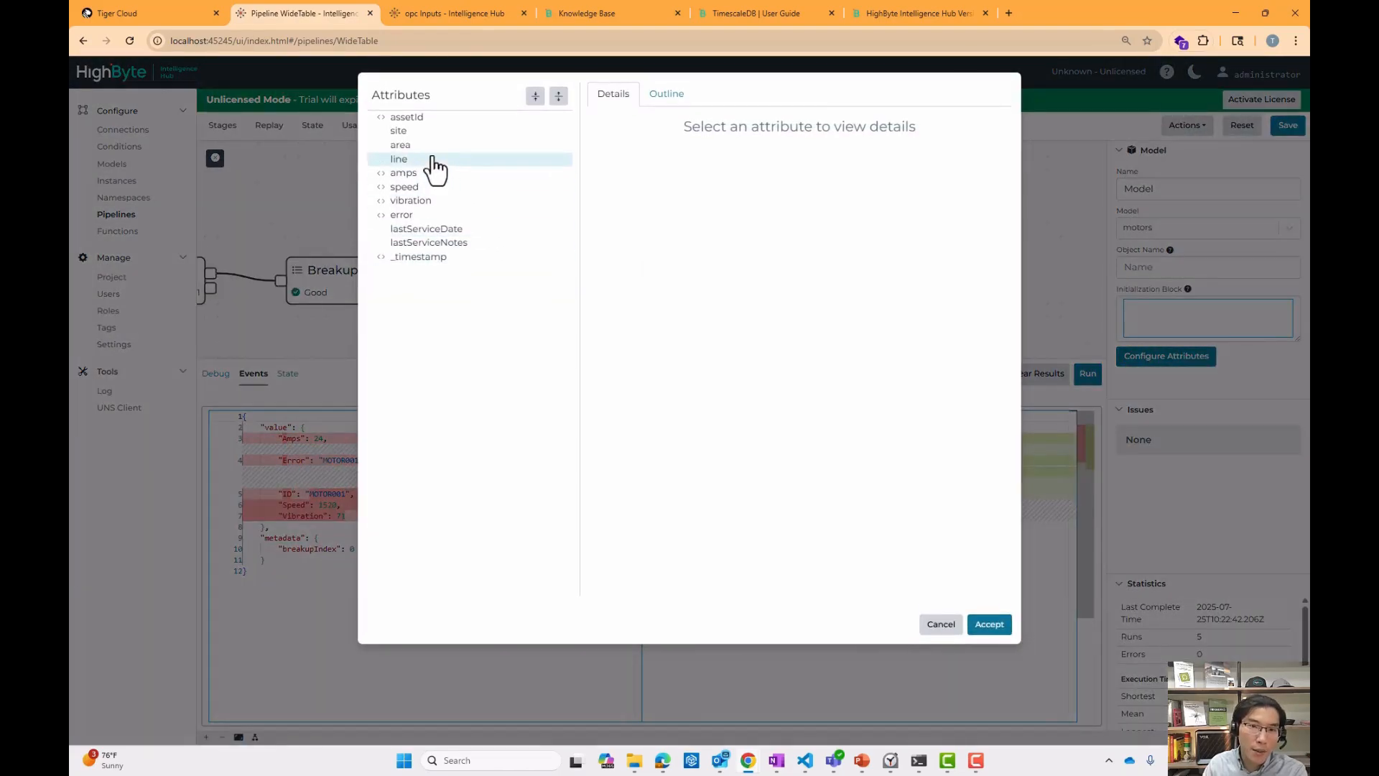
left_click(413, 117)
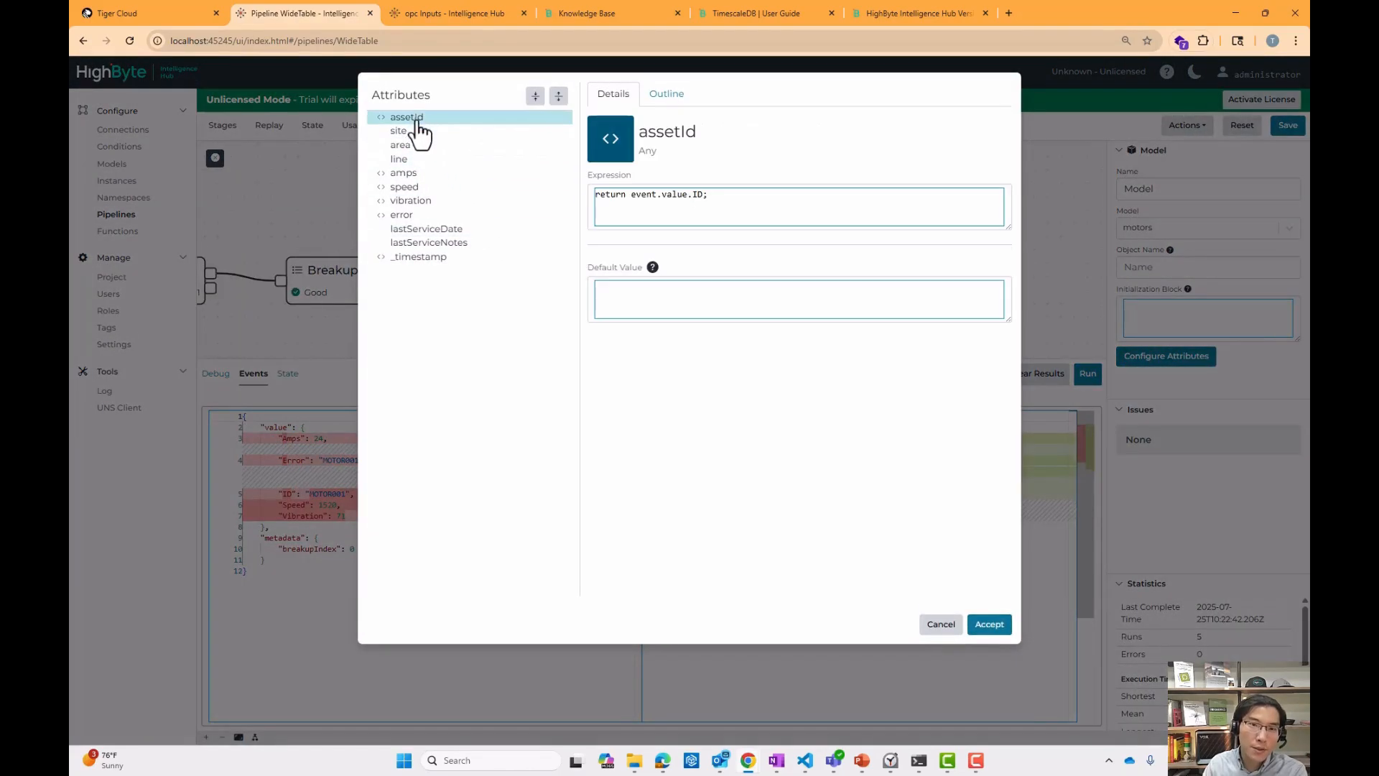
left_click(449, 175)
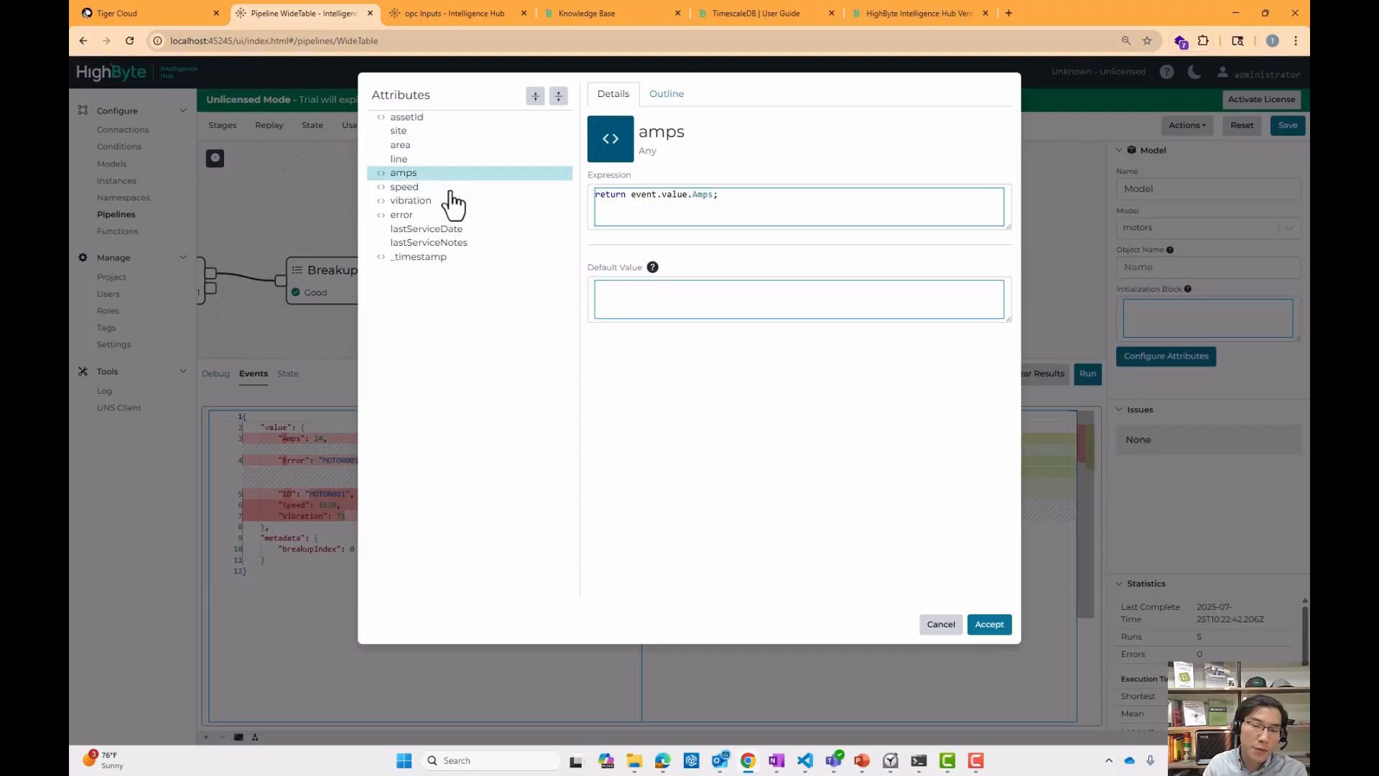
Inspect the _timestamp attribute's expression, close the dialog, and review the WriteNew stage's table, hypertable and partition settings.
left_click(442, 259)
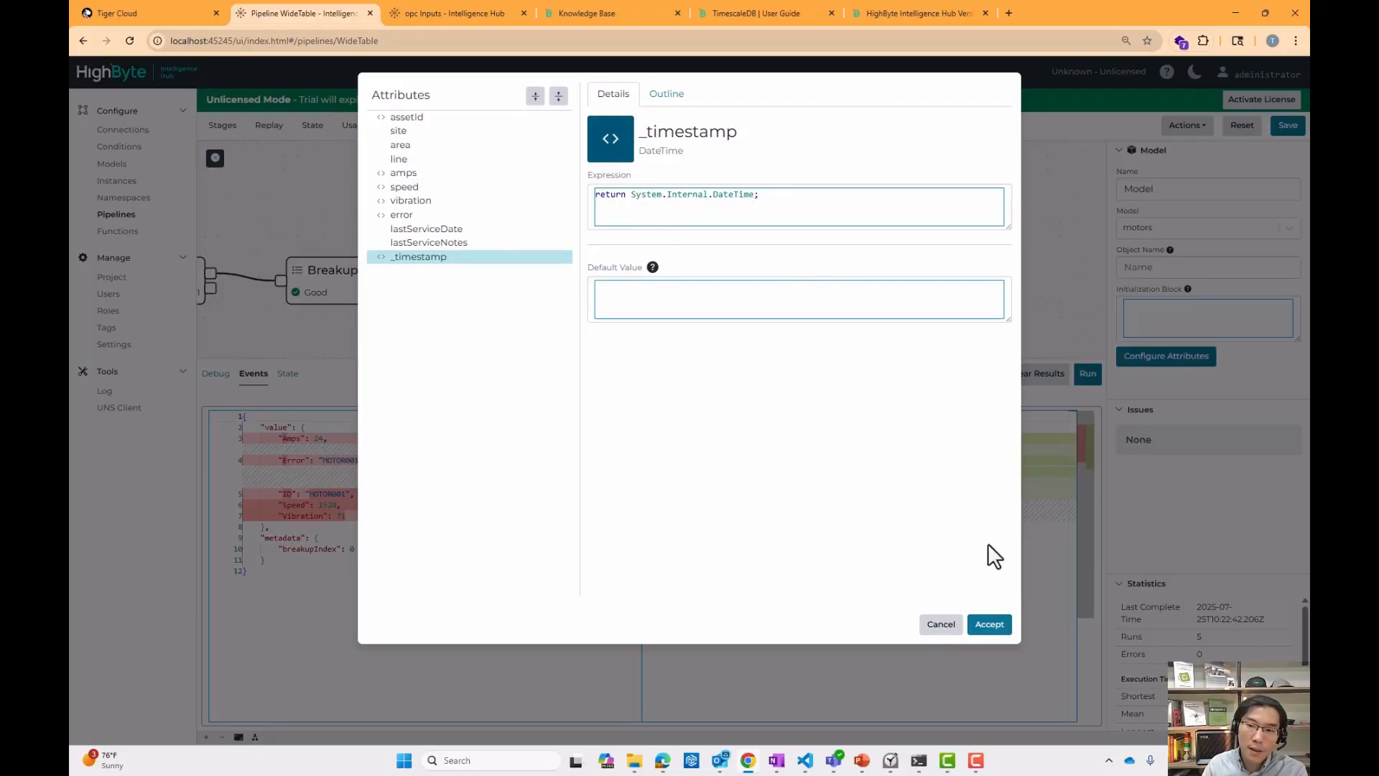
left_click(941, 624)
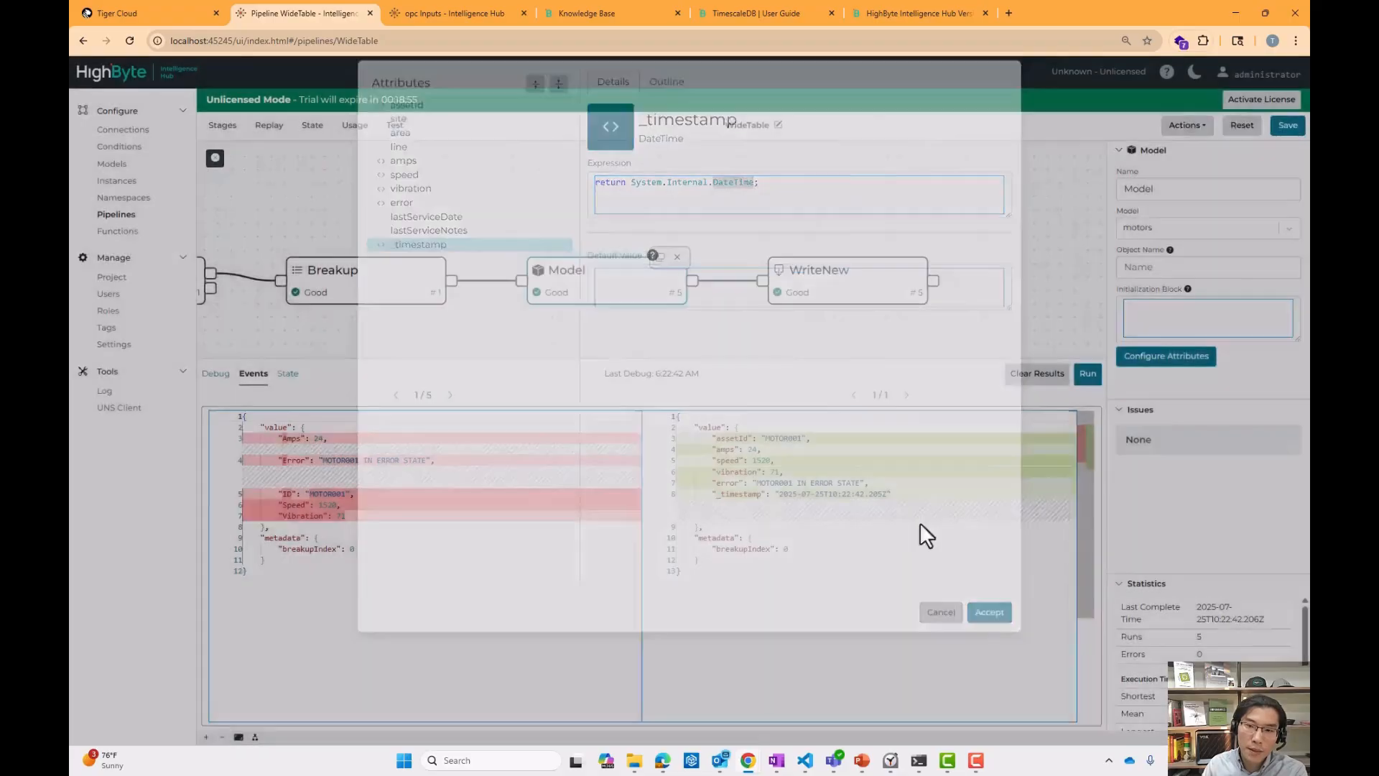
left_click(826, 287)
scroll(1305, 237, "down", 2)
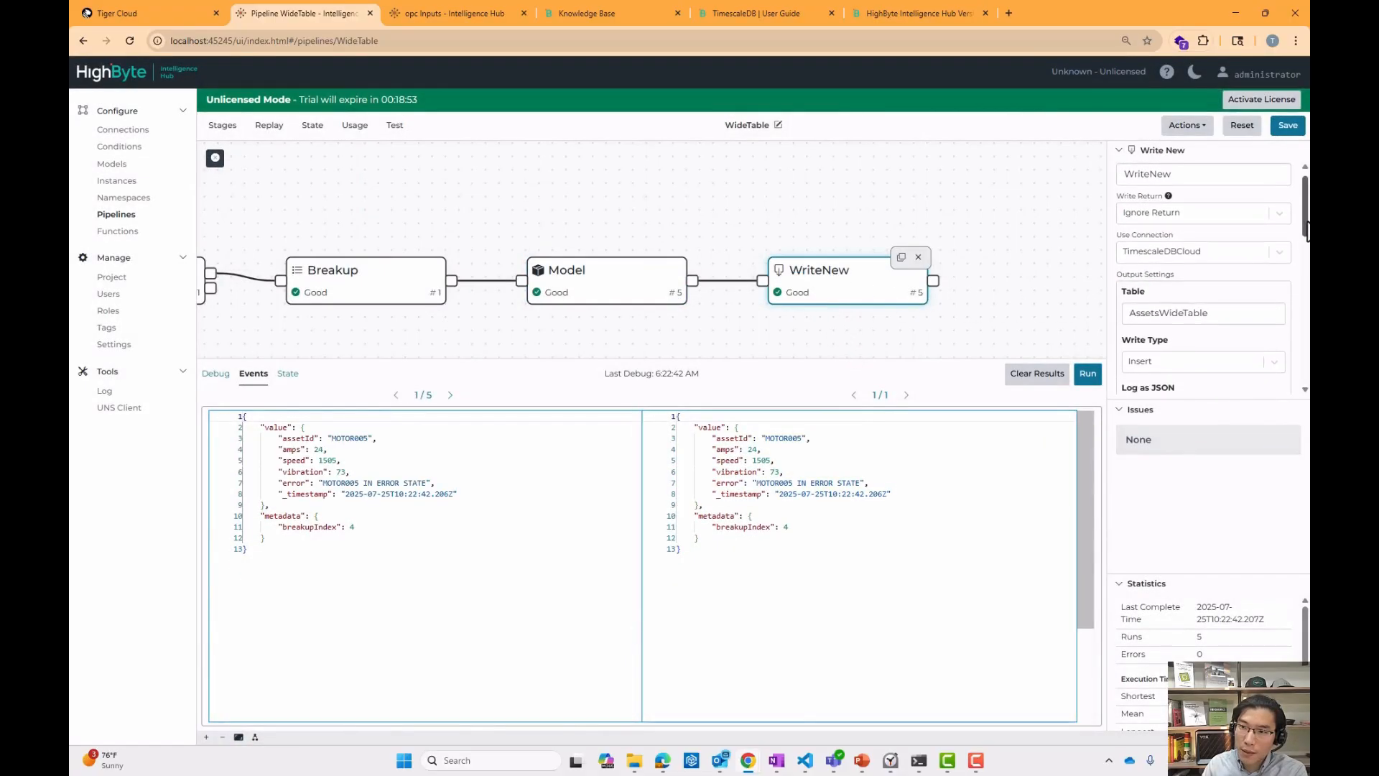
scroll(1208, 233, "down", 2)
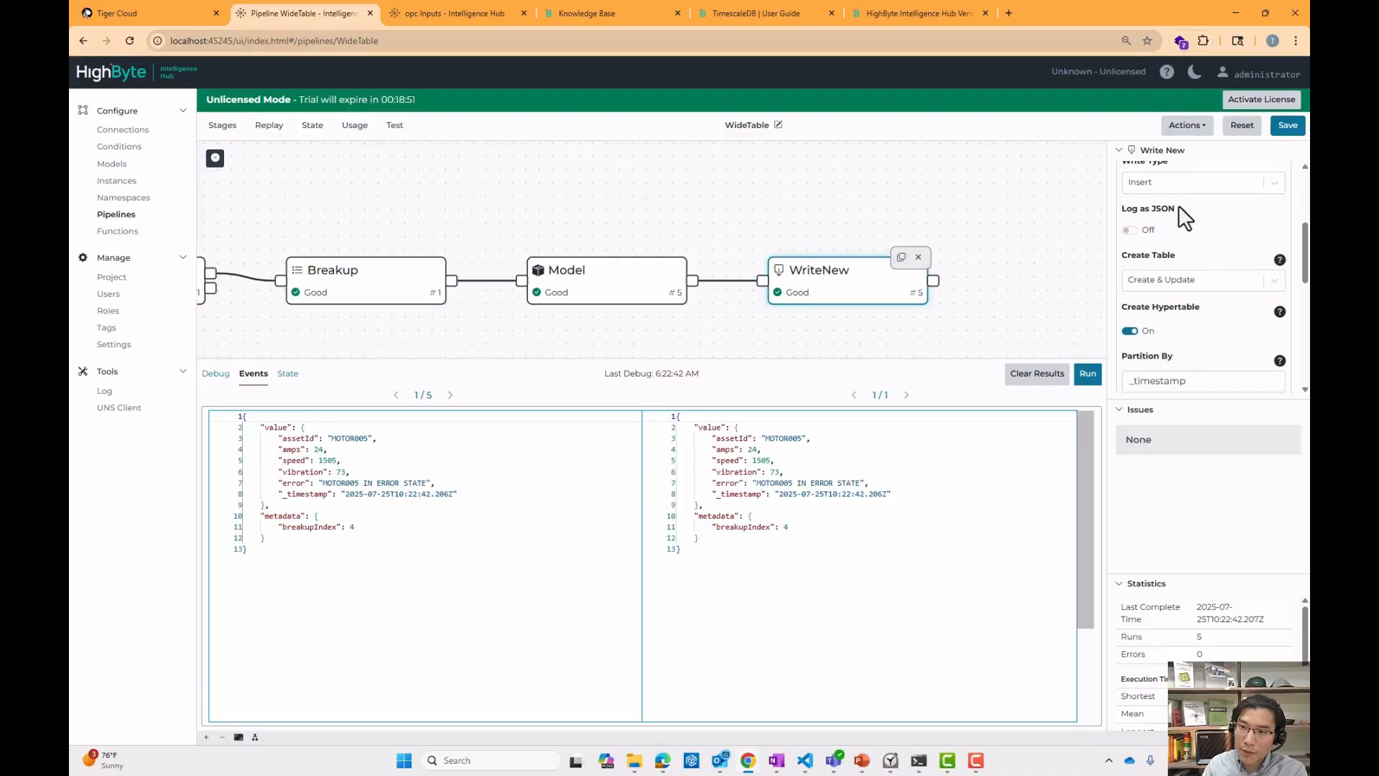
left_click_drag(1151, 201, 1215, 210)
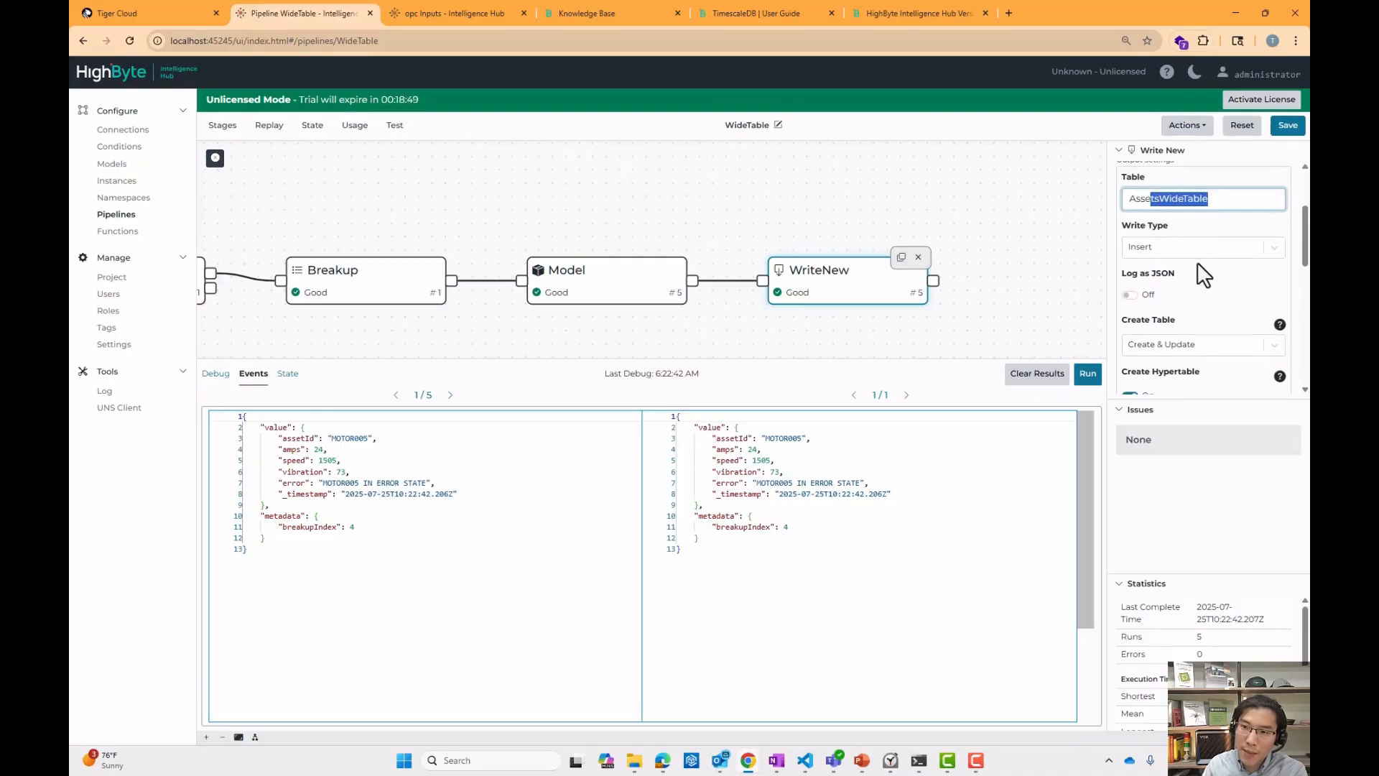
scroll(1198, 269, "down", 5)
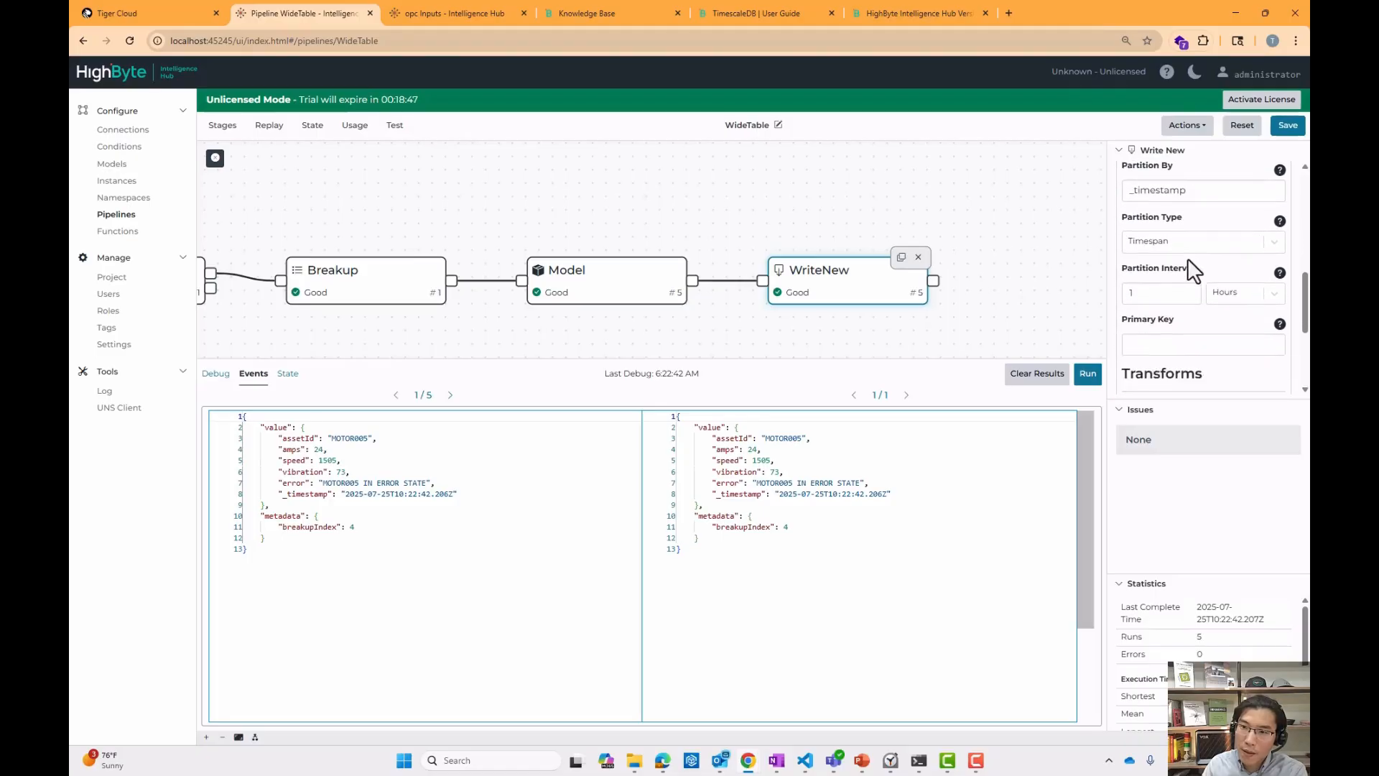
double_click(1194, 188)
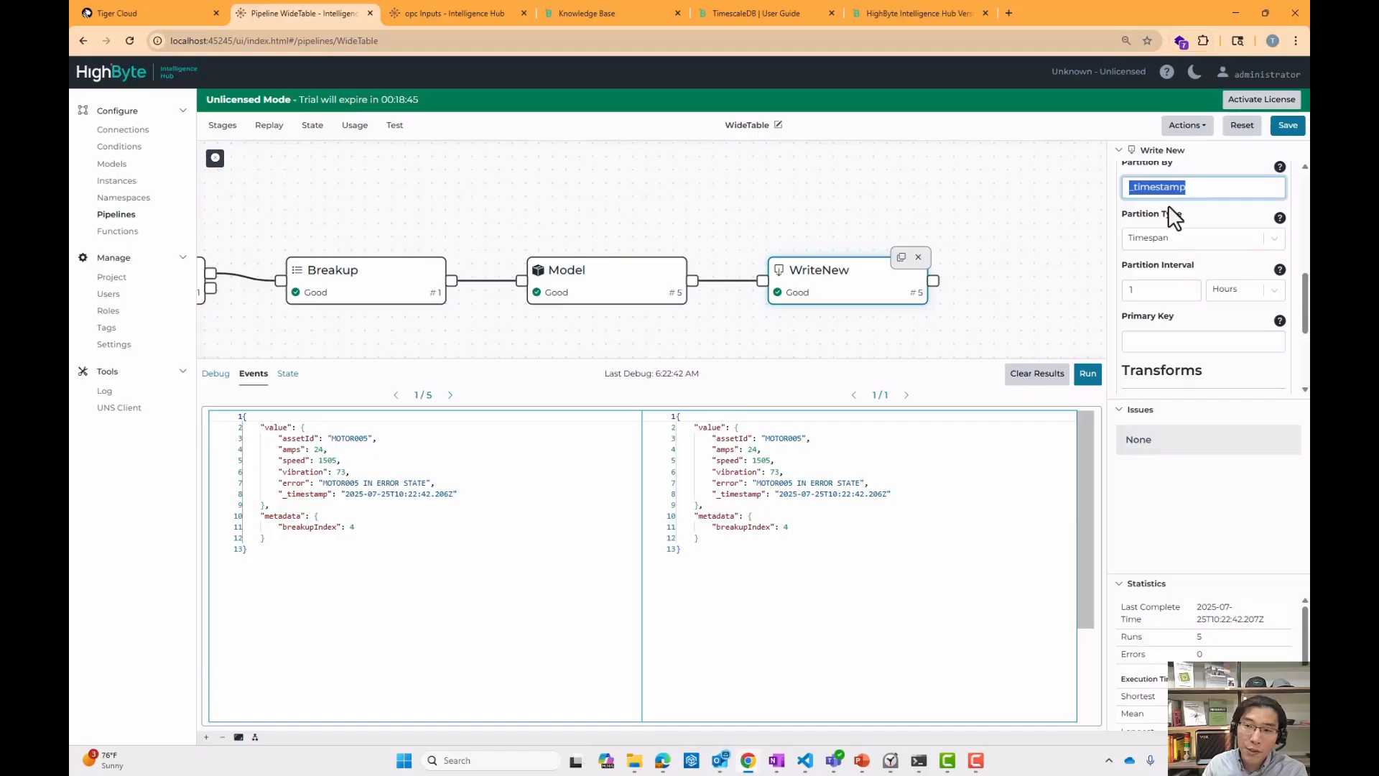
left_click(748, 495)
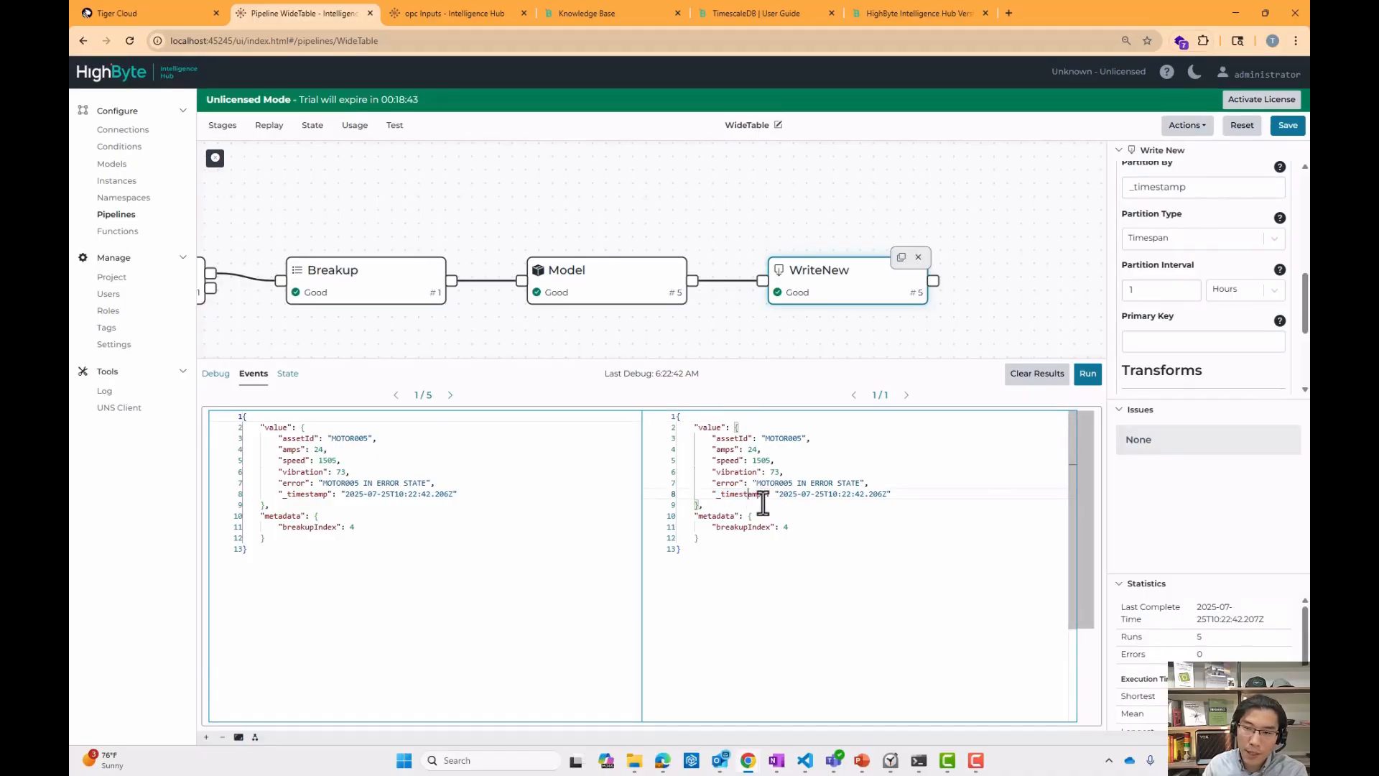
left_click_drag(788, 496, 864, 496)
left_click(864, 496)
scroll(1187, 302, "down", 1)
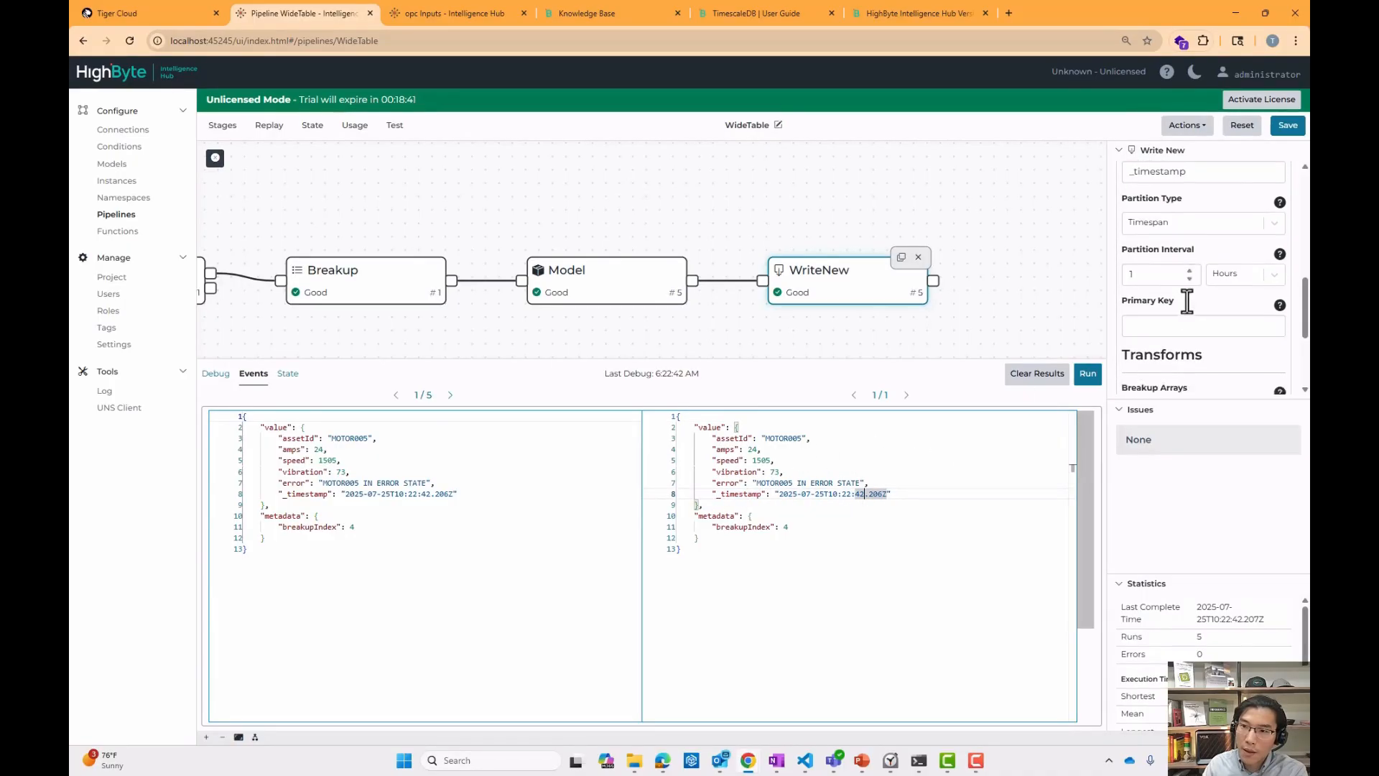
Switch to Tiger Cloud and open the AssetsWideTable object in the Explorer to review its chunks and schema.
left_click(160, 17)
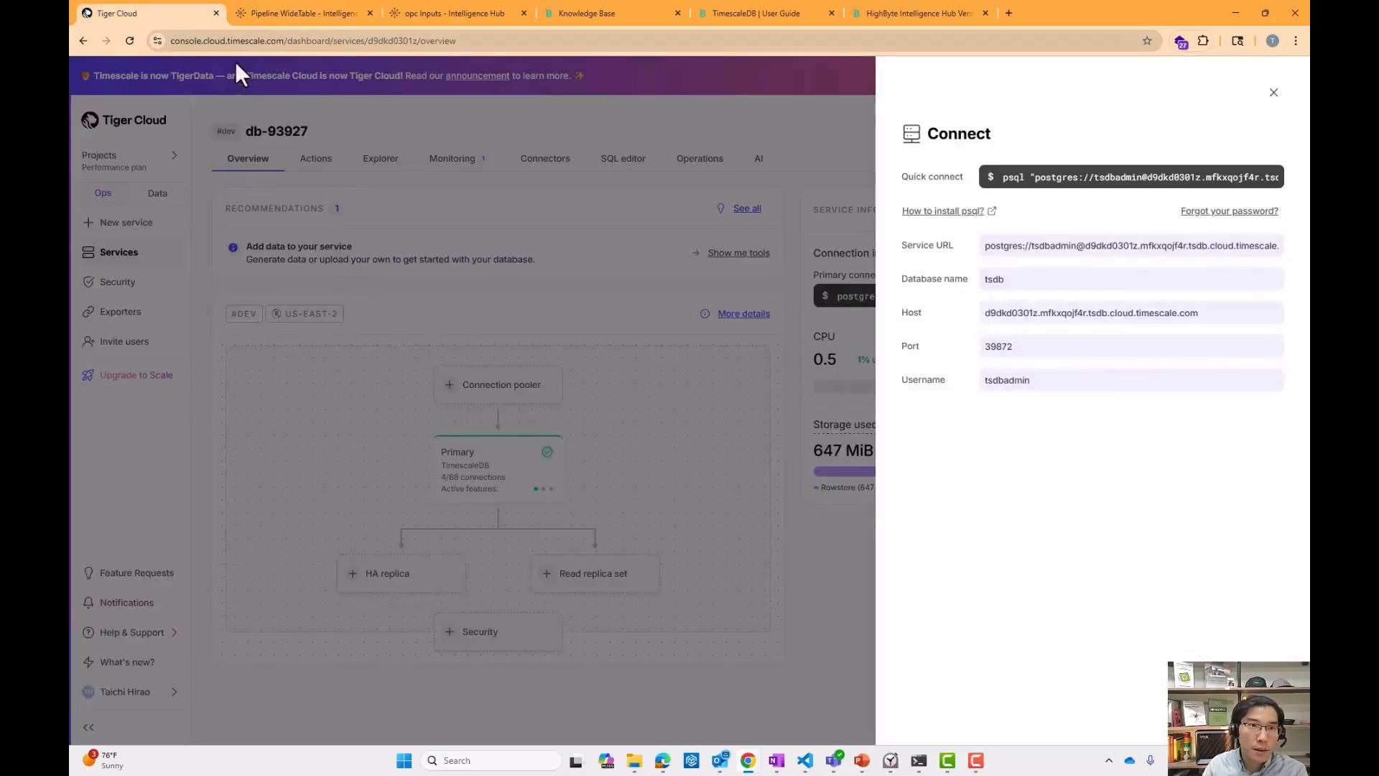
left_click(406, 264)
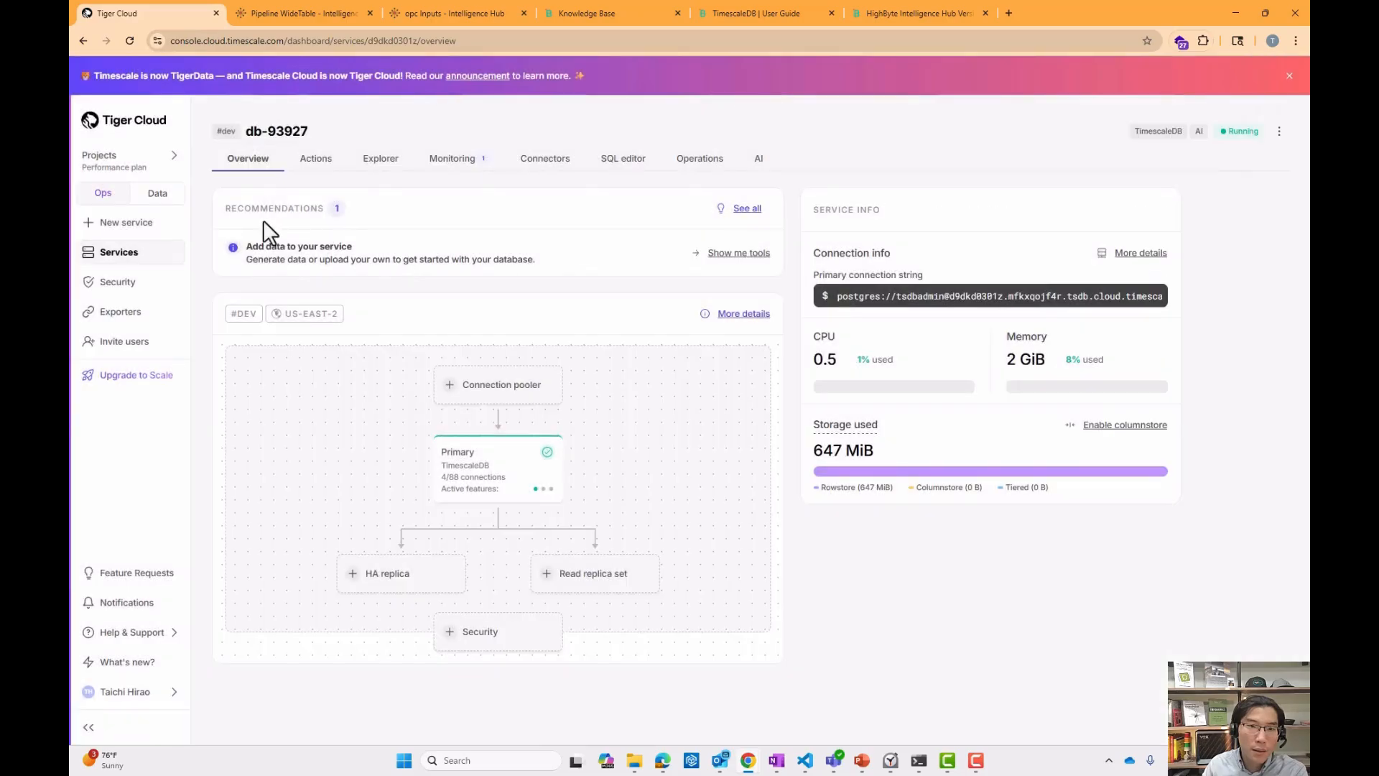
left_click(391, 166)
left_click(263, 355)
left_click(265, 380)
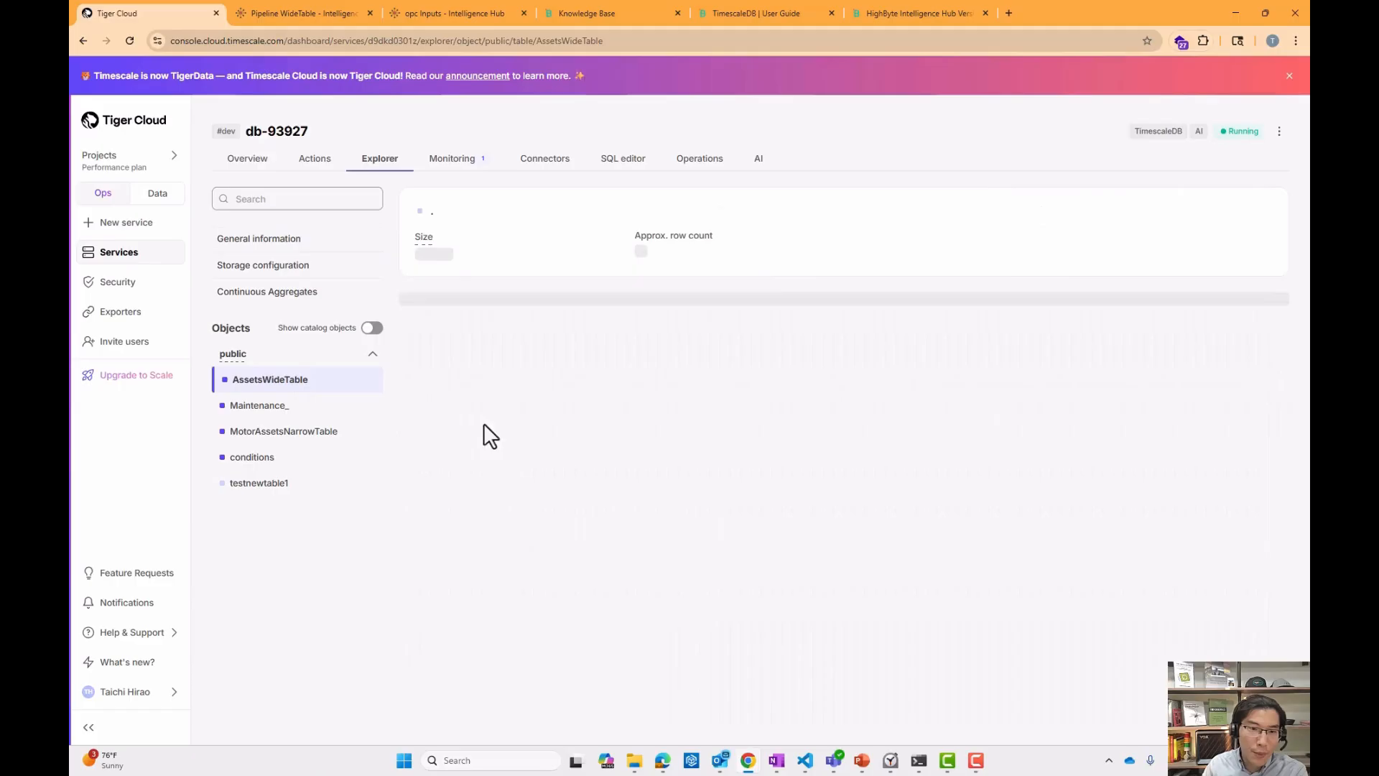
scroll(567, 586, "down", 1)
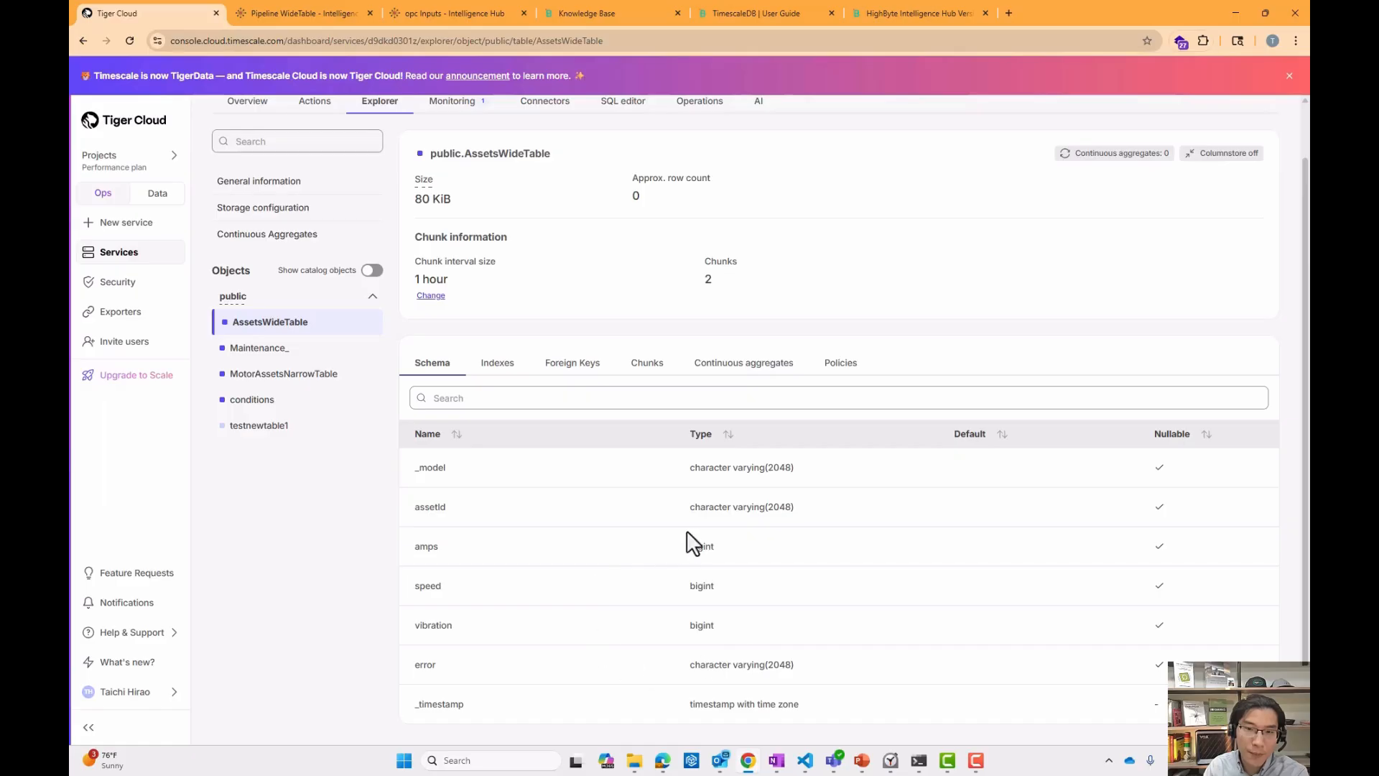
Run the select query on AssetsWideTable in the SQL editor and scroll through the returned rows.
left_click(583, 105)
left_click_drag(431, 240, 255, 241)
left_click(252, 300)
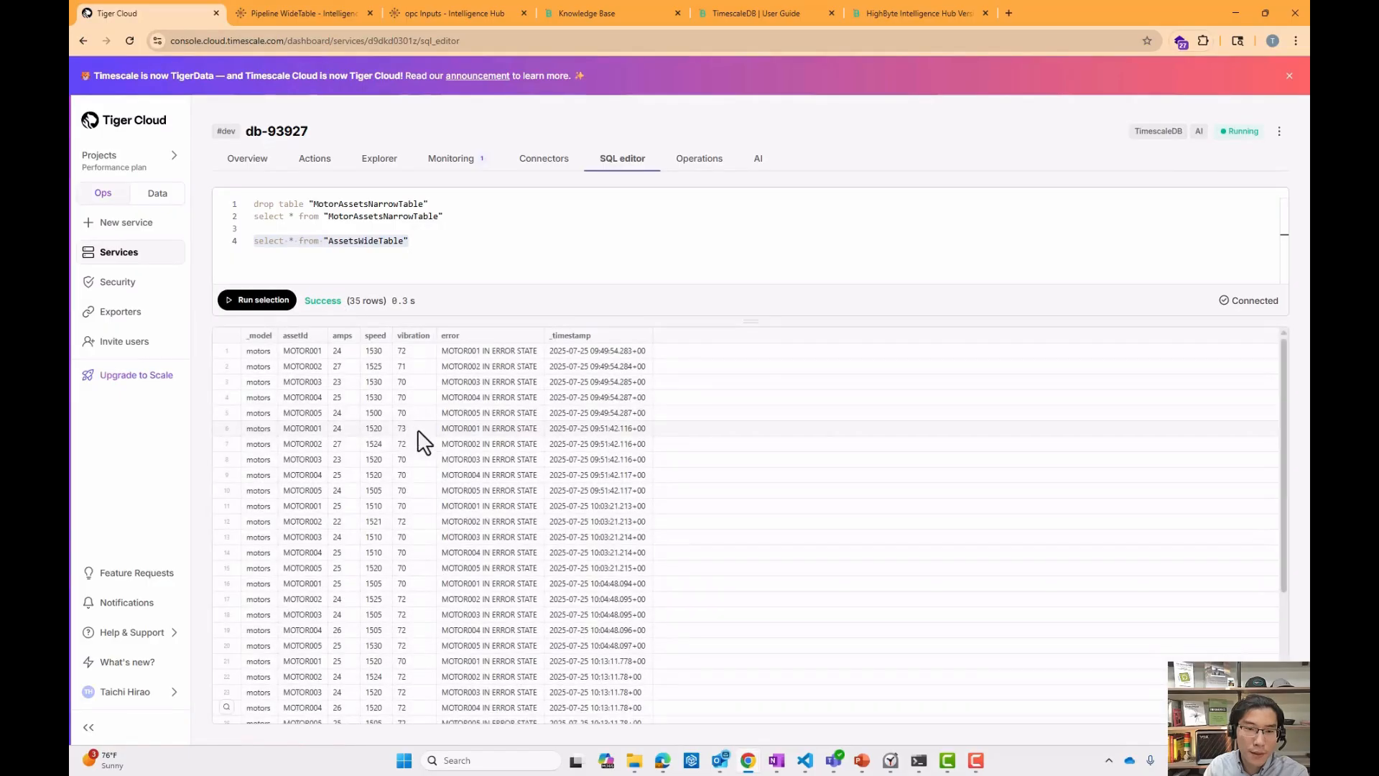
scroll(366, 478, "down", 5)
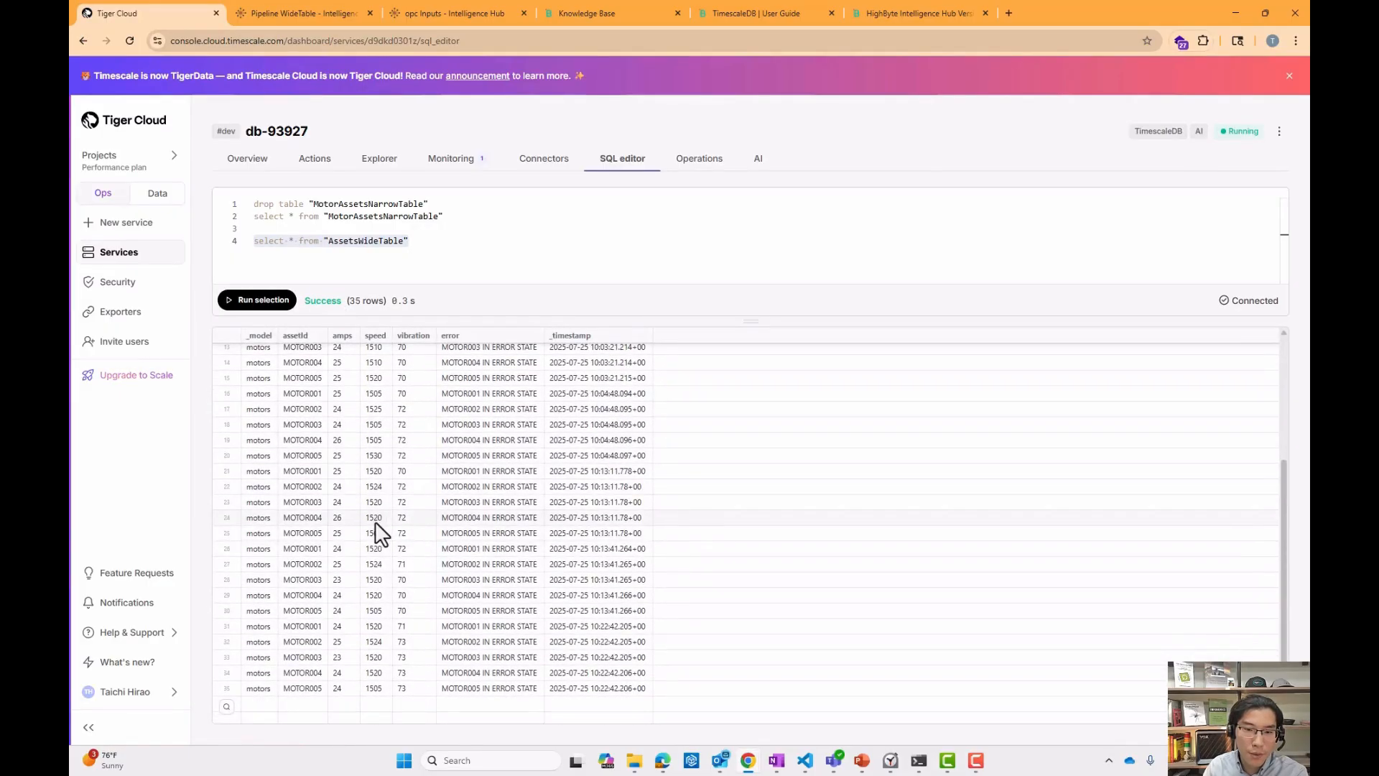
scroll(376, 524, "up", 5)
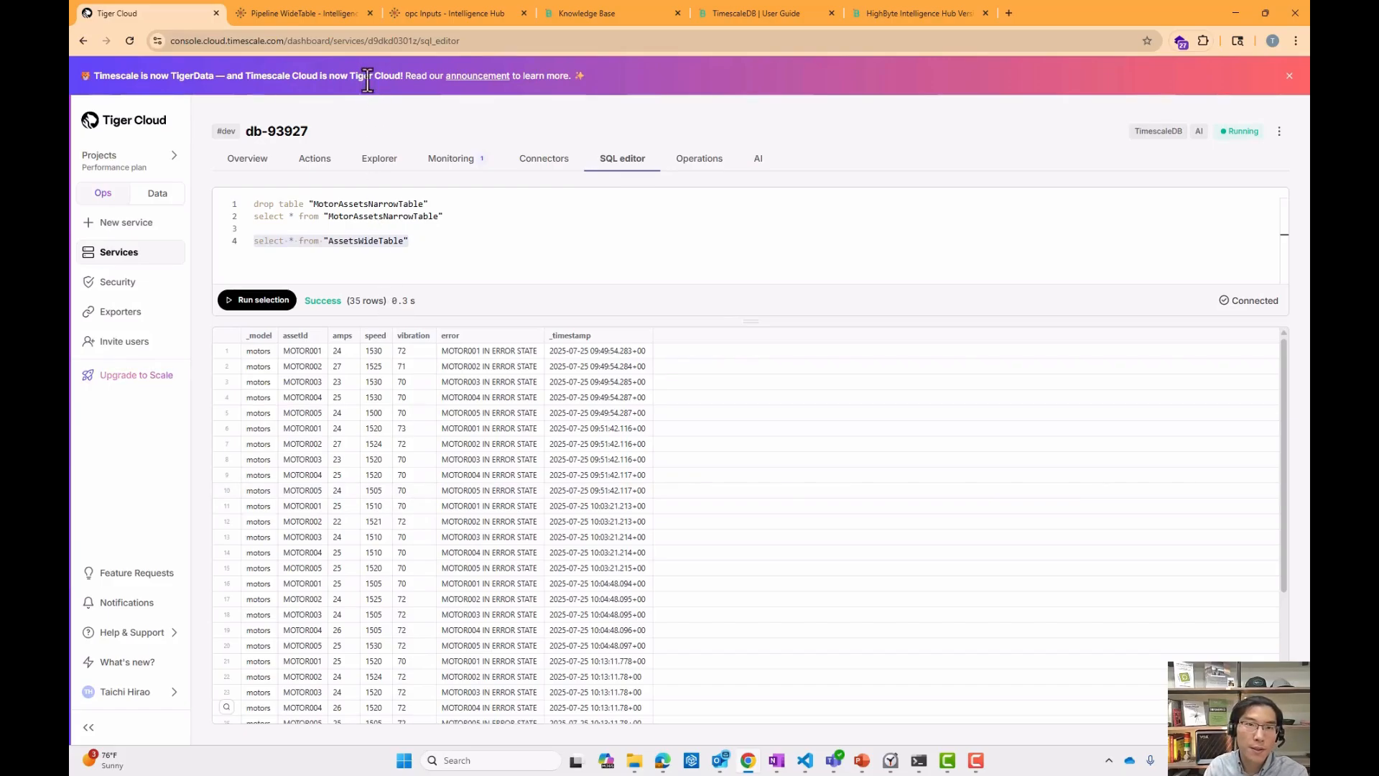
Open the Motor001_PLC_metadata input, test-read it and examine the tag metadata in the expanded results.
left_click(320, 15)
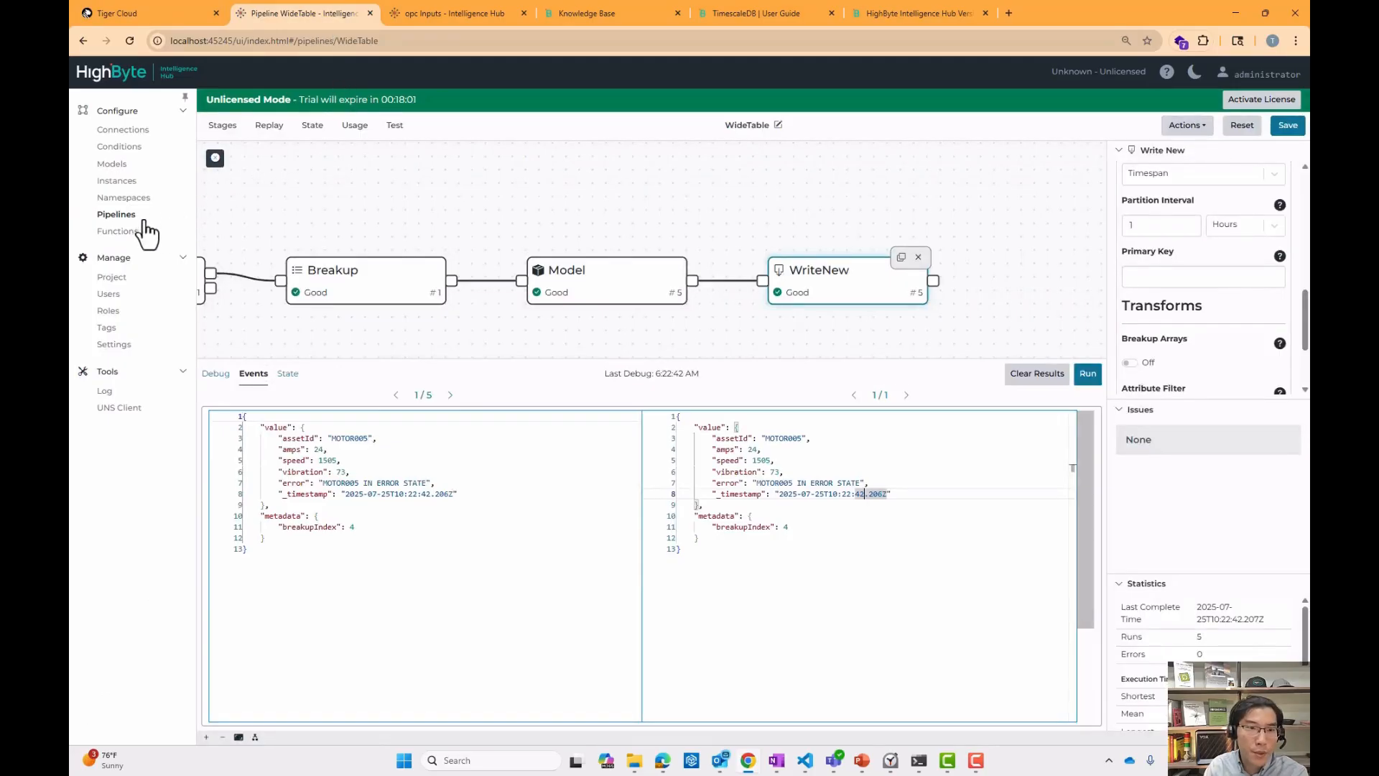
left_click(453, 16)
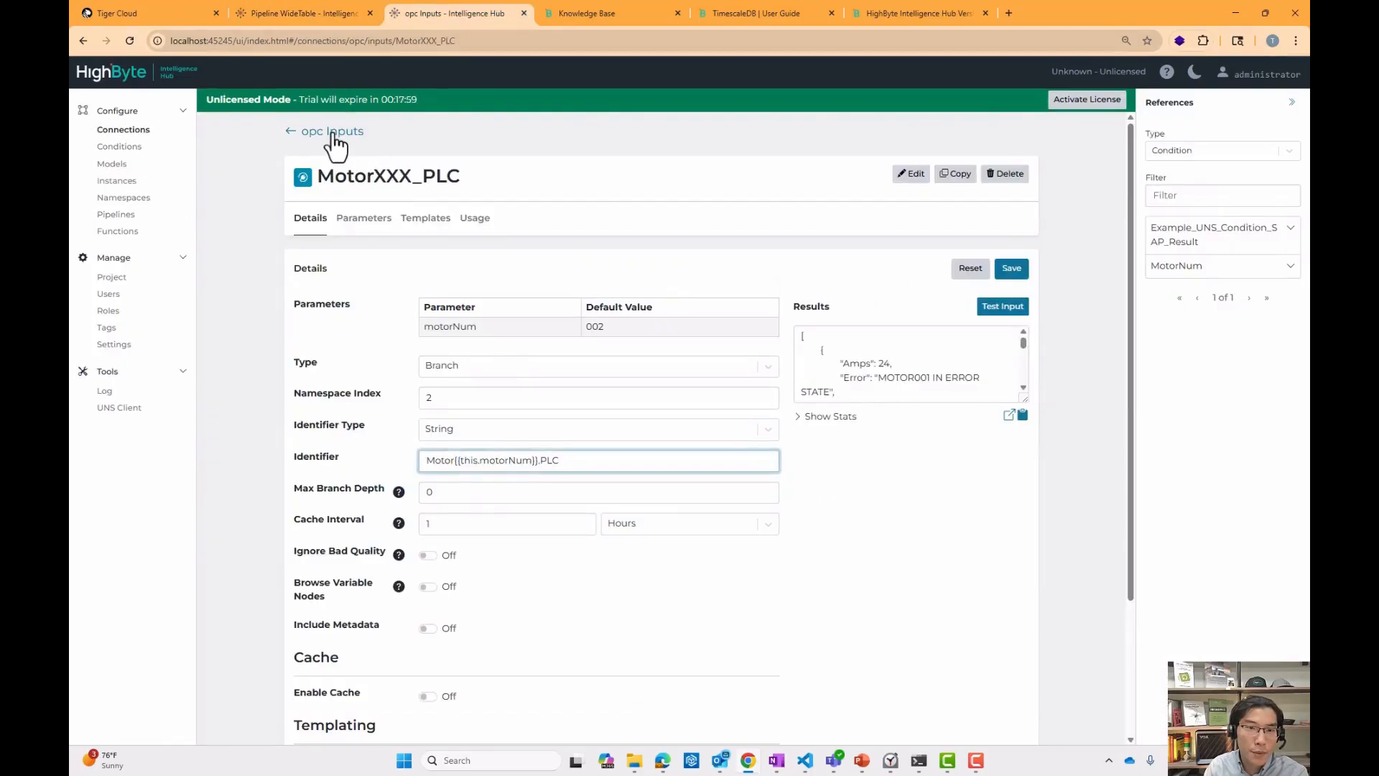
left_click(332, 132)
left_click(479, 480)
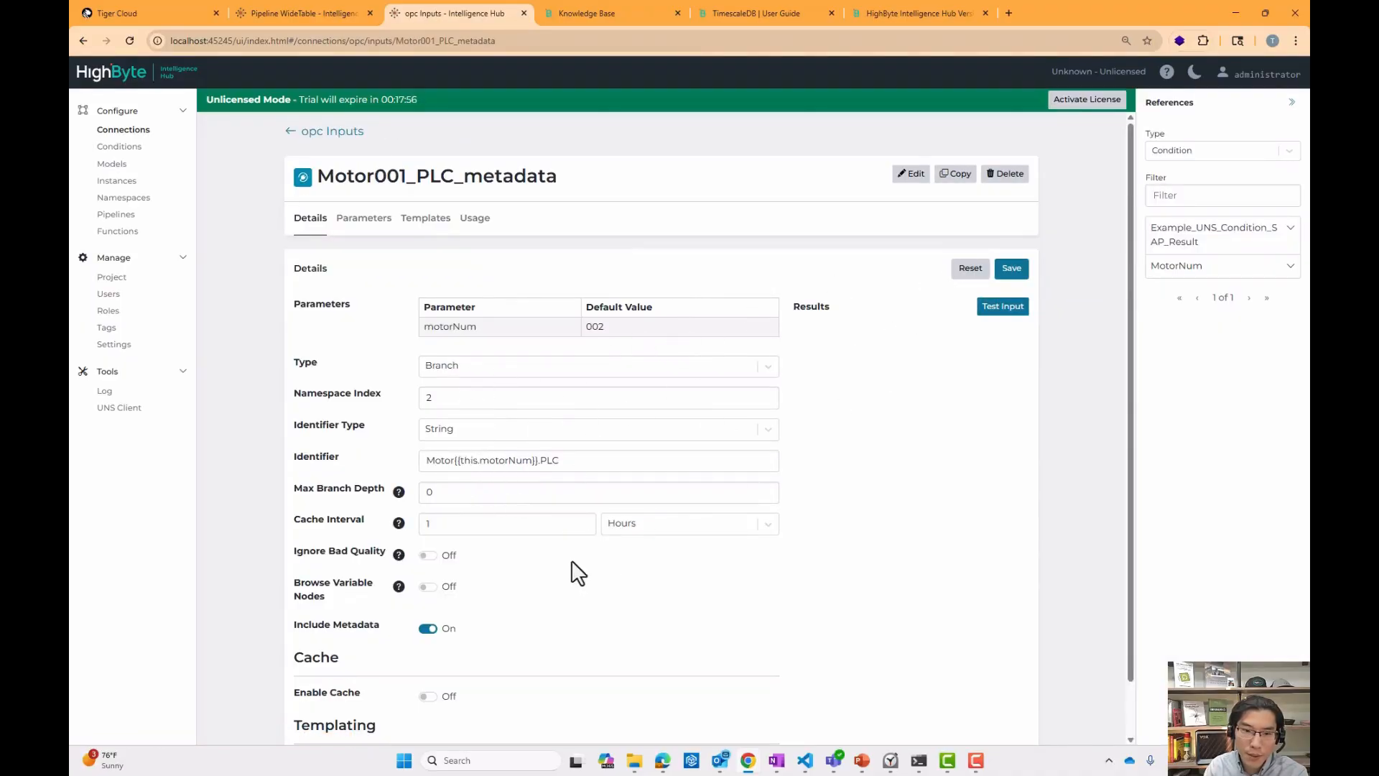
left_click(1002, 307)
left_click(1009, 415)
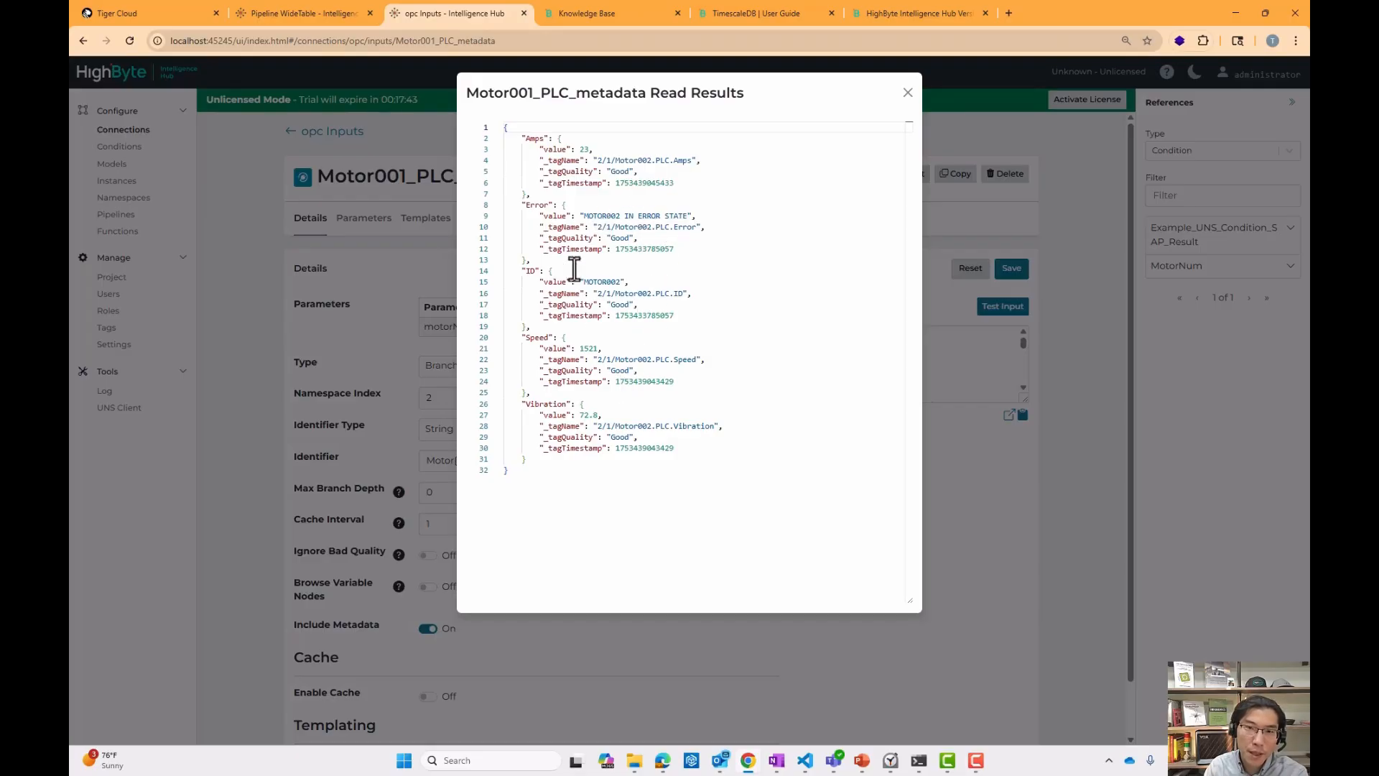
left_click_drag(523, 138, 553, 138)
left_click_drag(523, 205, 560, 205)
left_click_drag(522, 271, 683, 293)
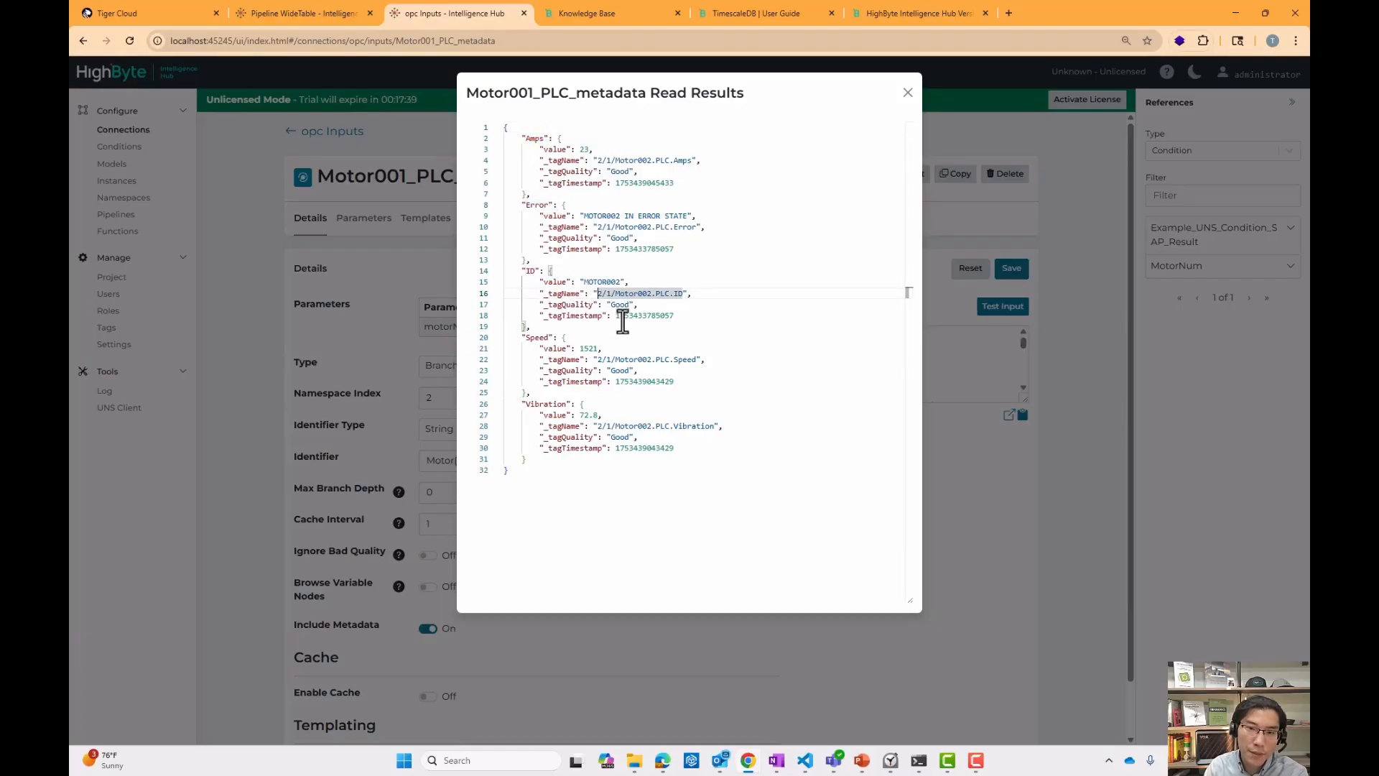
left_click(908, 93)
left_click_drag(455, 460, 524, 461)
left_click(523, 461)
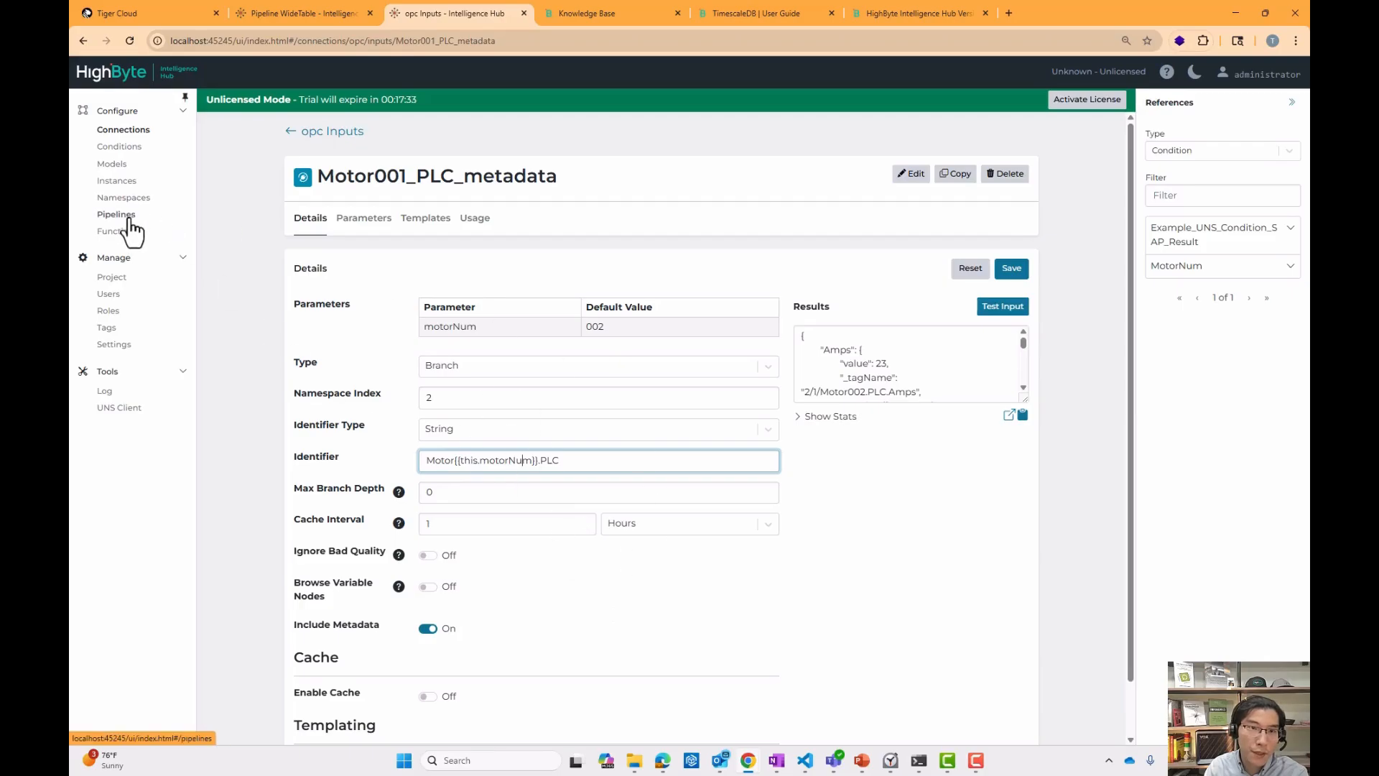
Open the NarrowTable pipeline, run it and inspect the TotalMotorNums stage's event output.
left_click(284, 16)
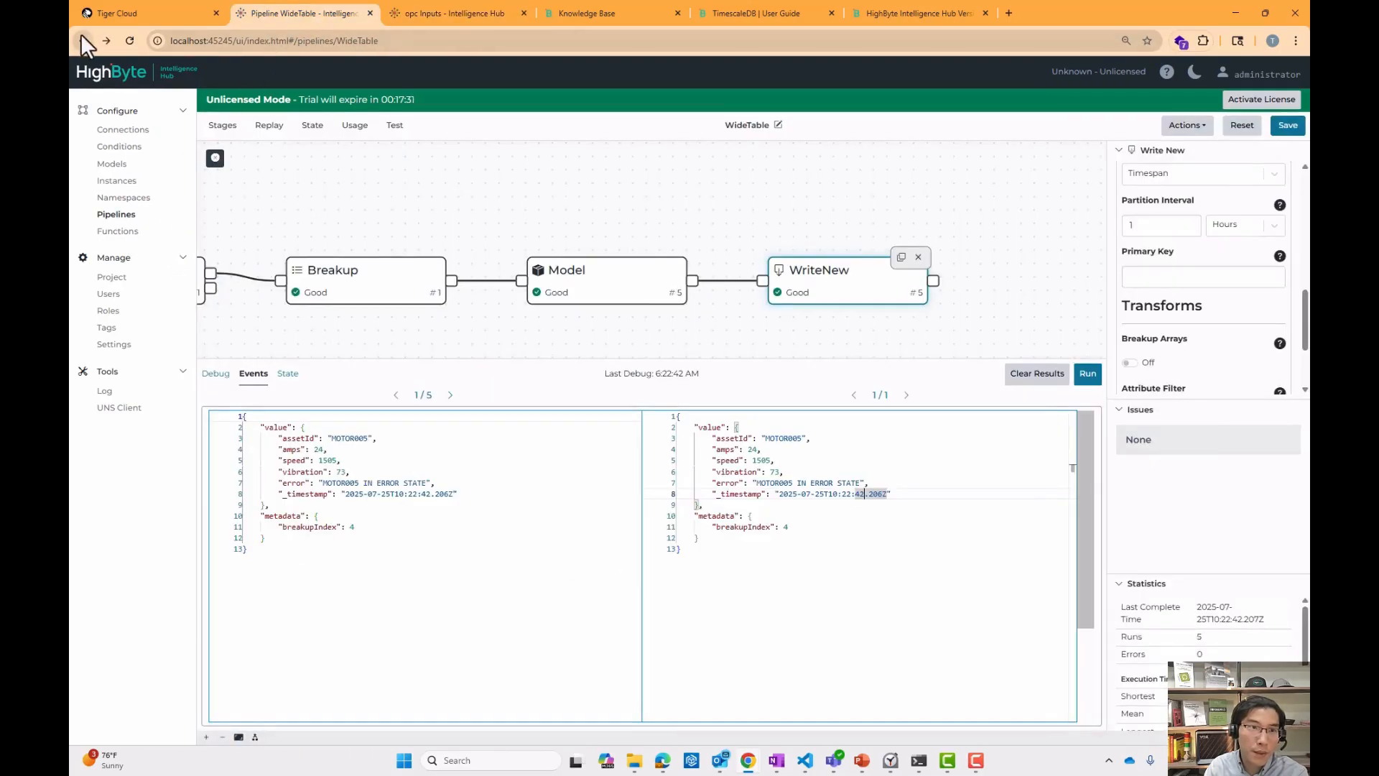
left_click(83, 41)
left_click(477, 406)
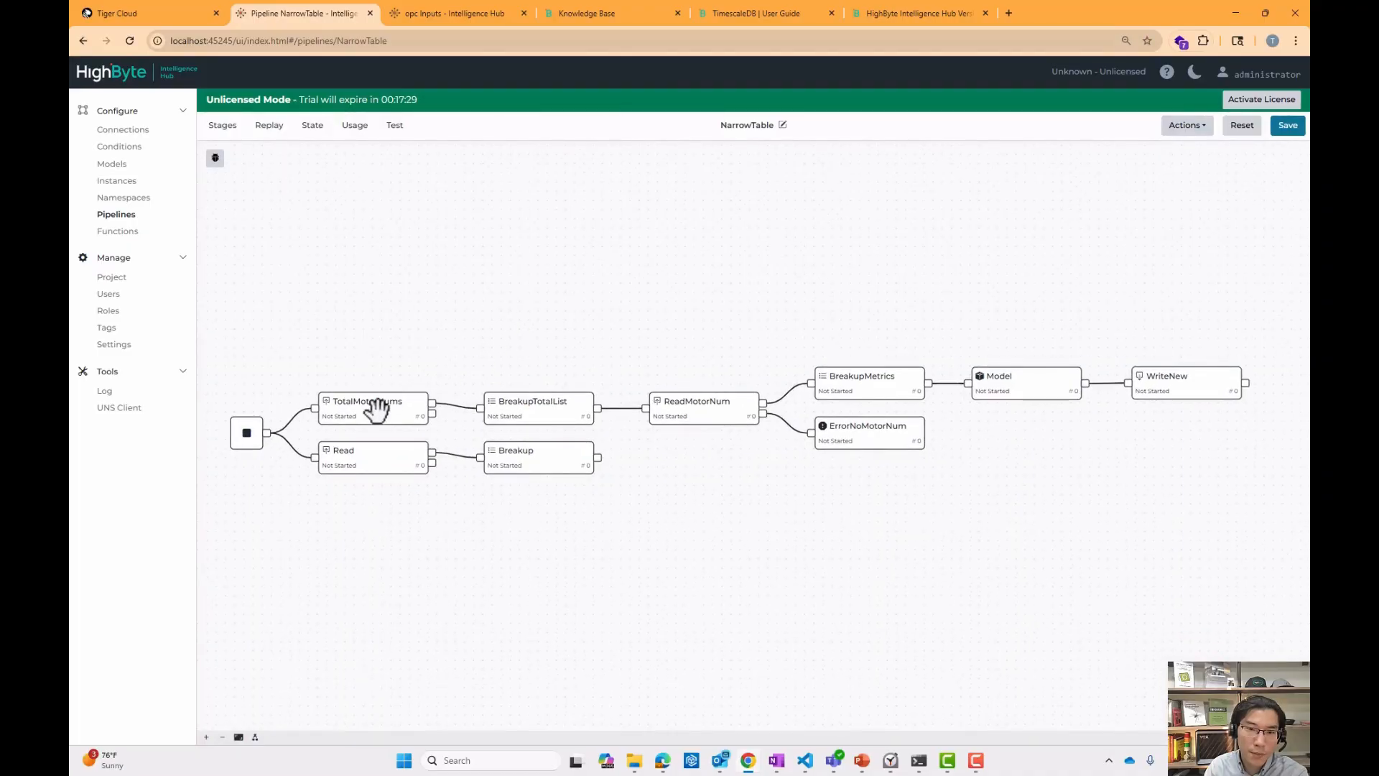
left_click(370, 403)
left_click(215, 158)
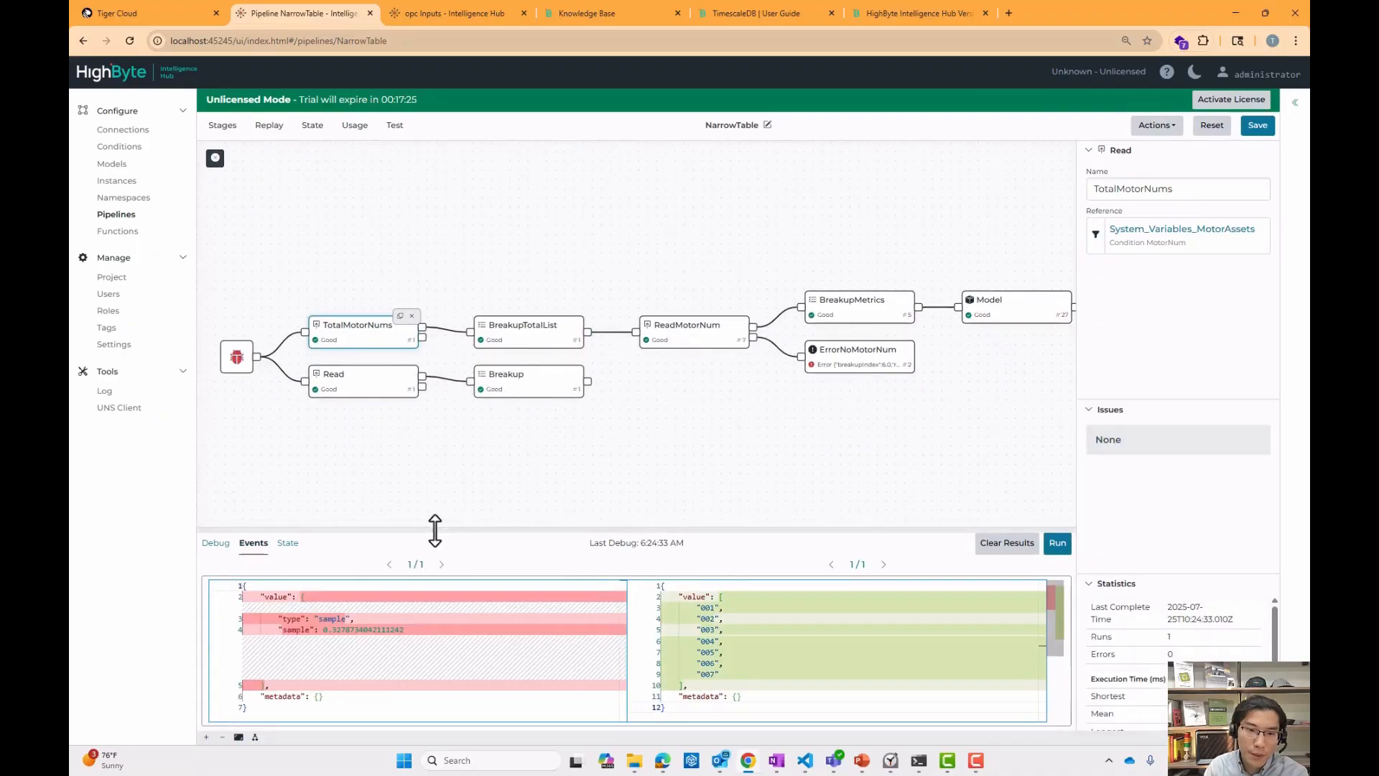
left_click_drag(434, 528, 434, 436)
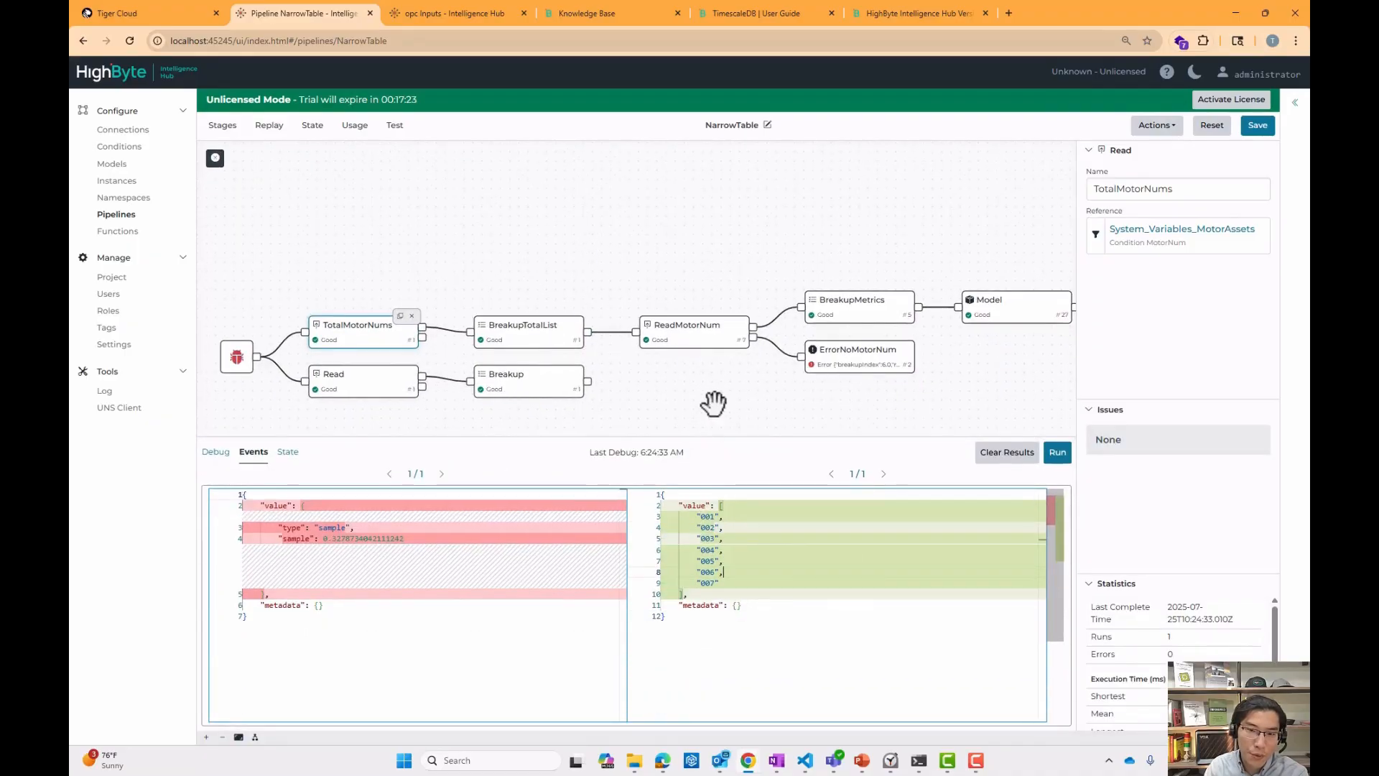
left_click_drag(711, 400, 544, 386)
Inspect the ReadMotorNum stage's input reference and its motorNum parameter expression.
left_click(529, 321)
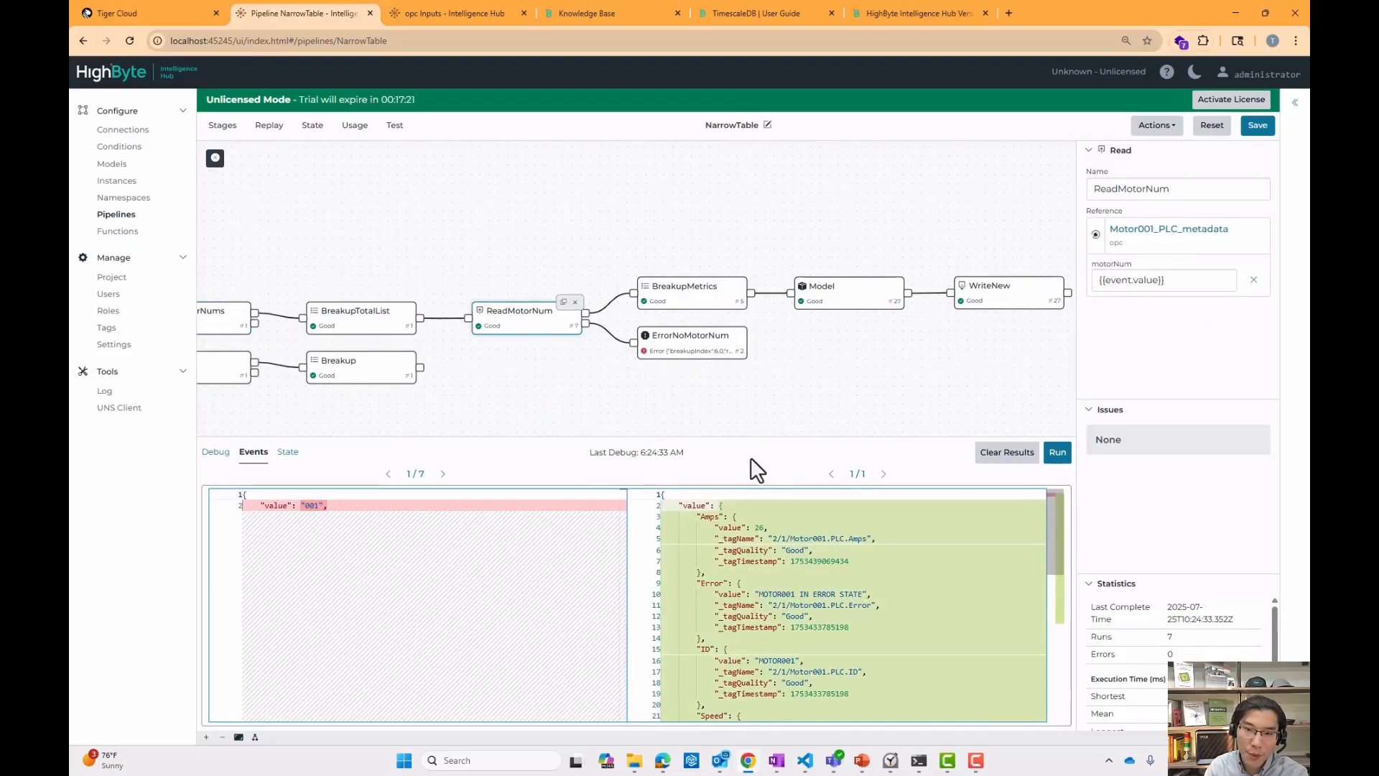
left_click_drag(759, 438, 759, 374)
double_click(1144, 280)
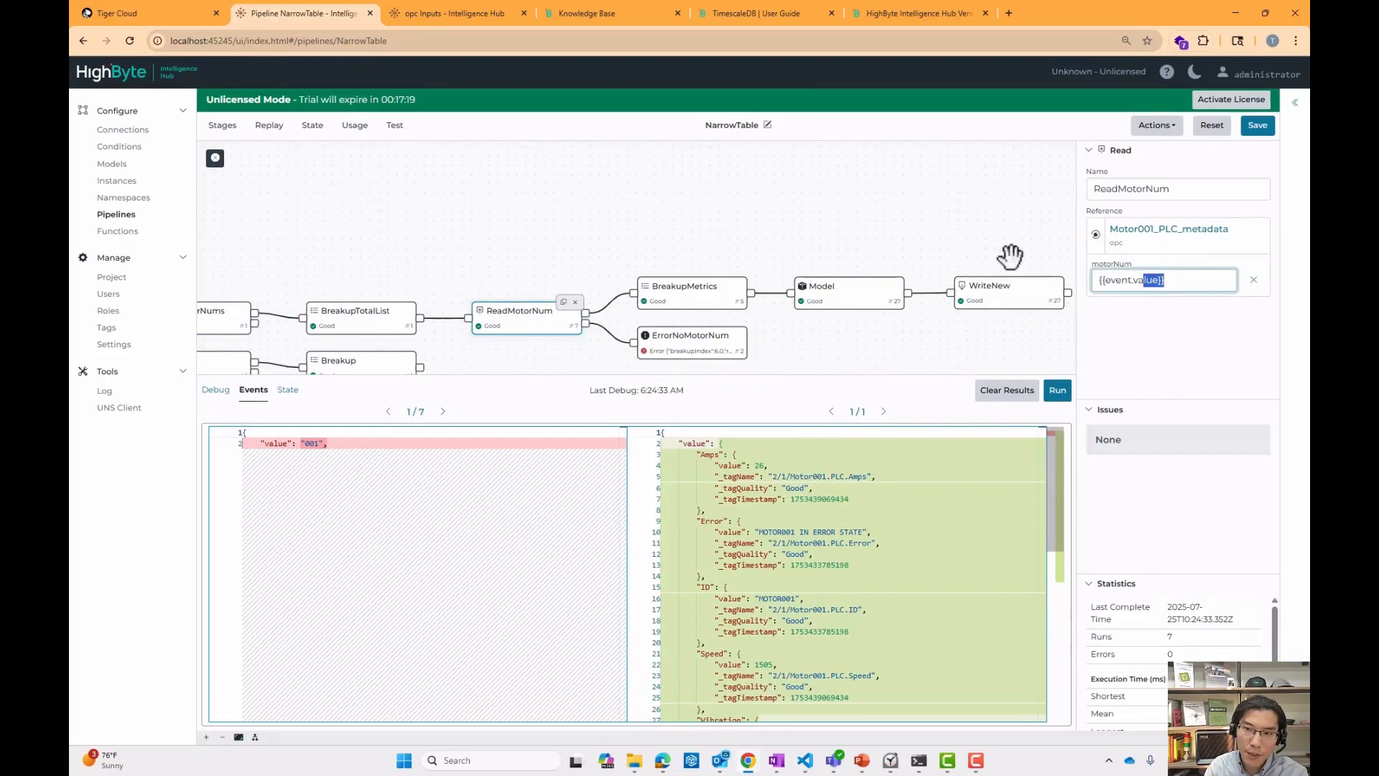
left_click_drag(895, 226, 835, 192)
Page through the BreakupMetrics stage's events to compare its input and output.
left_click(626, 257)
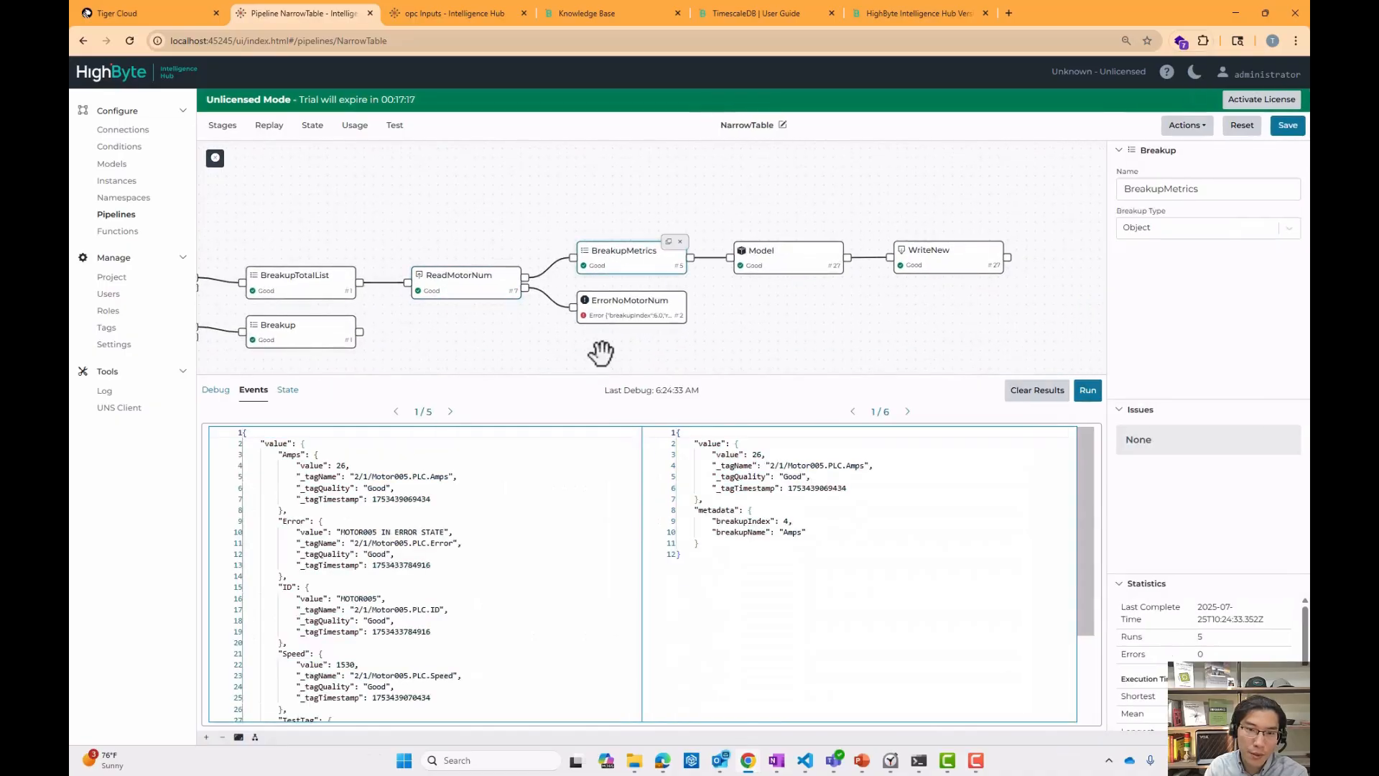
left_click(450, 411)
left_click(450, 411)
left_click(450, 411)
left_click(450, 411)
left_click_drag(785, 323, 655, 327)
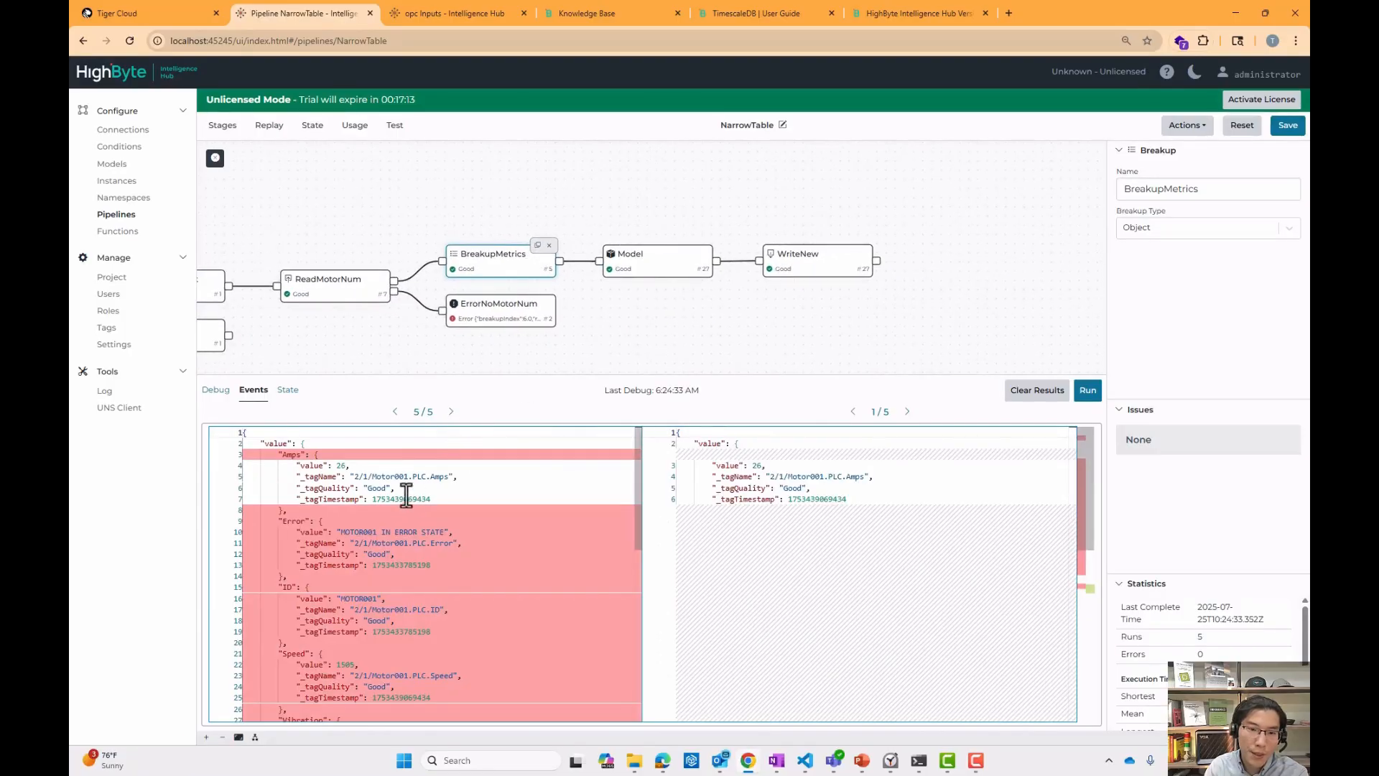
double_click(826, 499)
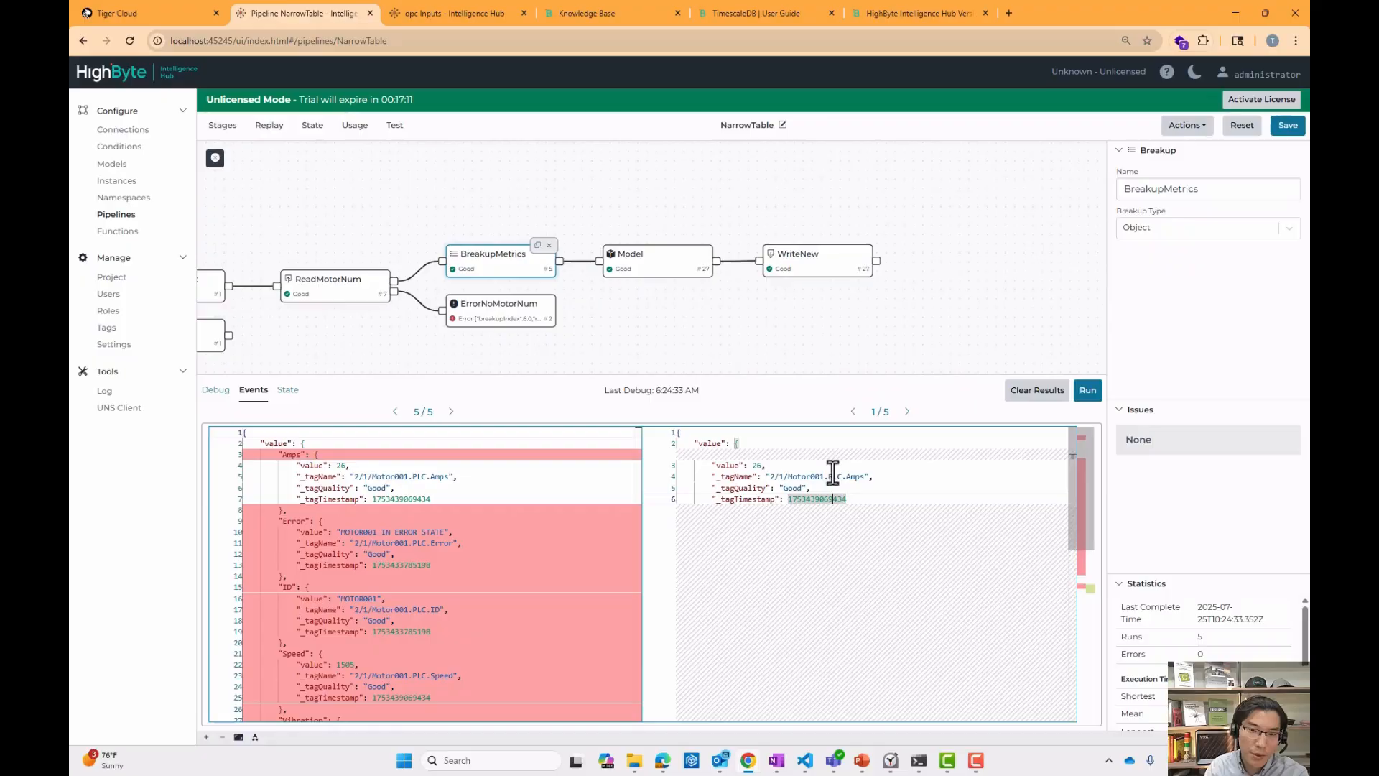
Examine the Model stage's initialization block script and open its attribute configuration.
left_click(655, 263)
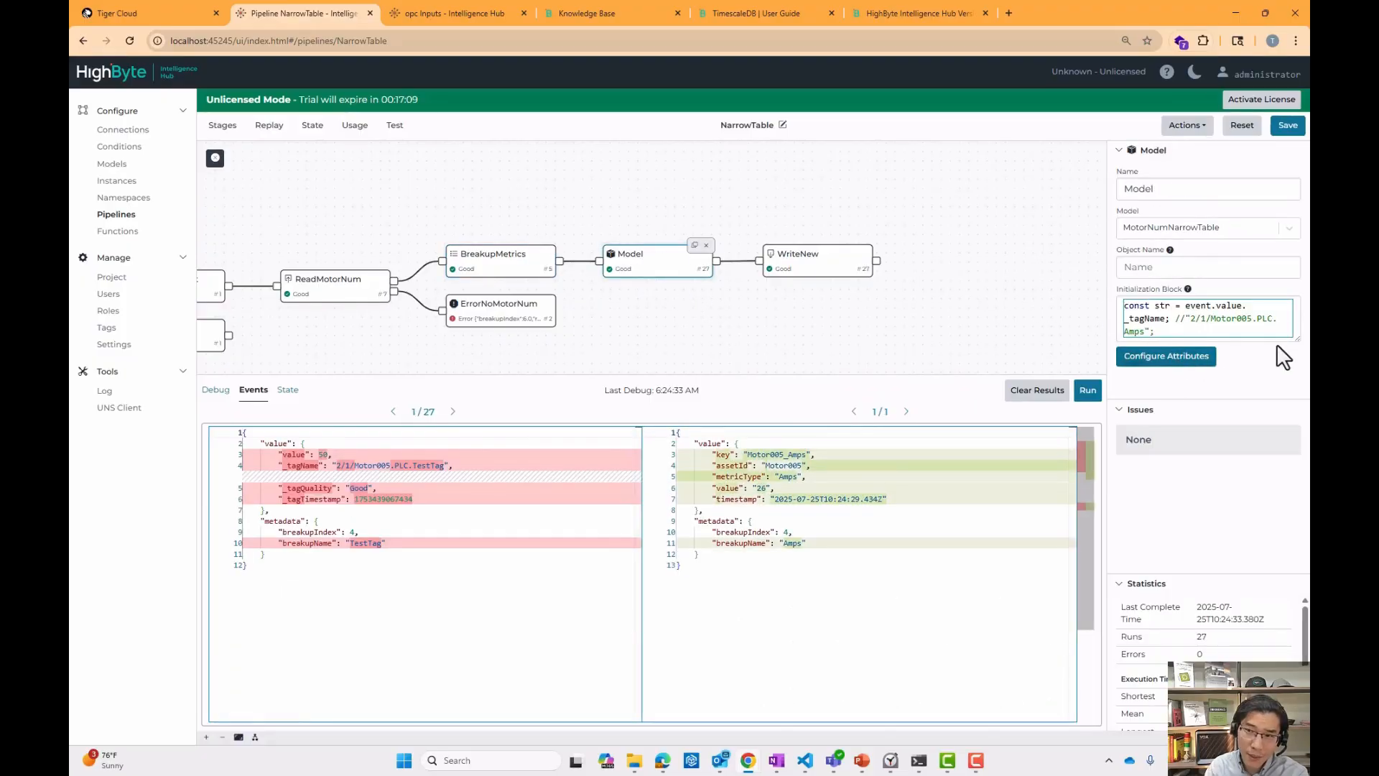
left_click_drag(1283, 340, 1268, 414)
left_click_drag(1110, 317, 960, 333)
left_click_drag(1306, 316, 1304, 355)
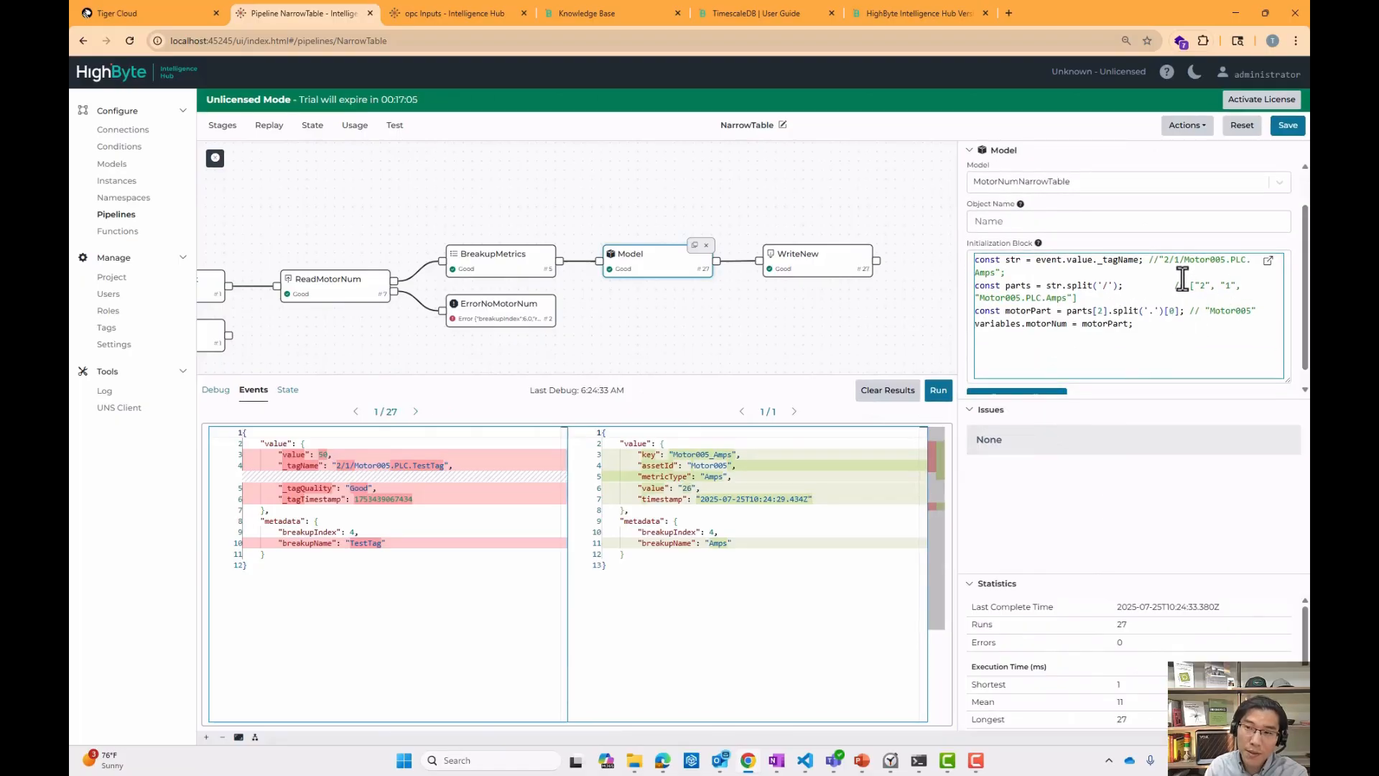
double_click(1213, 260)
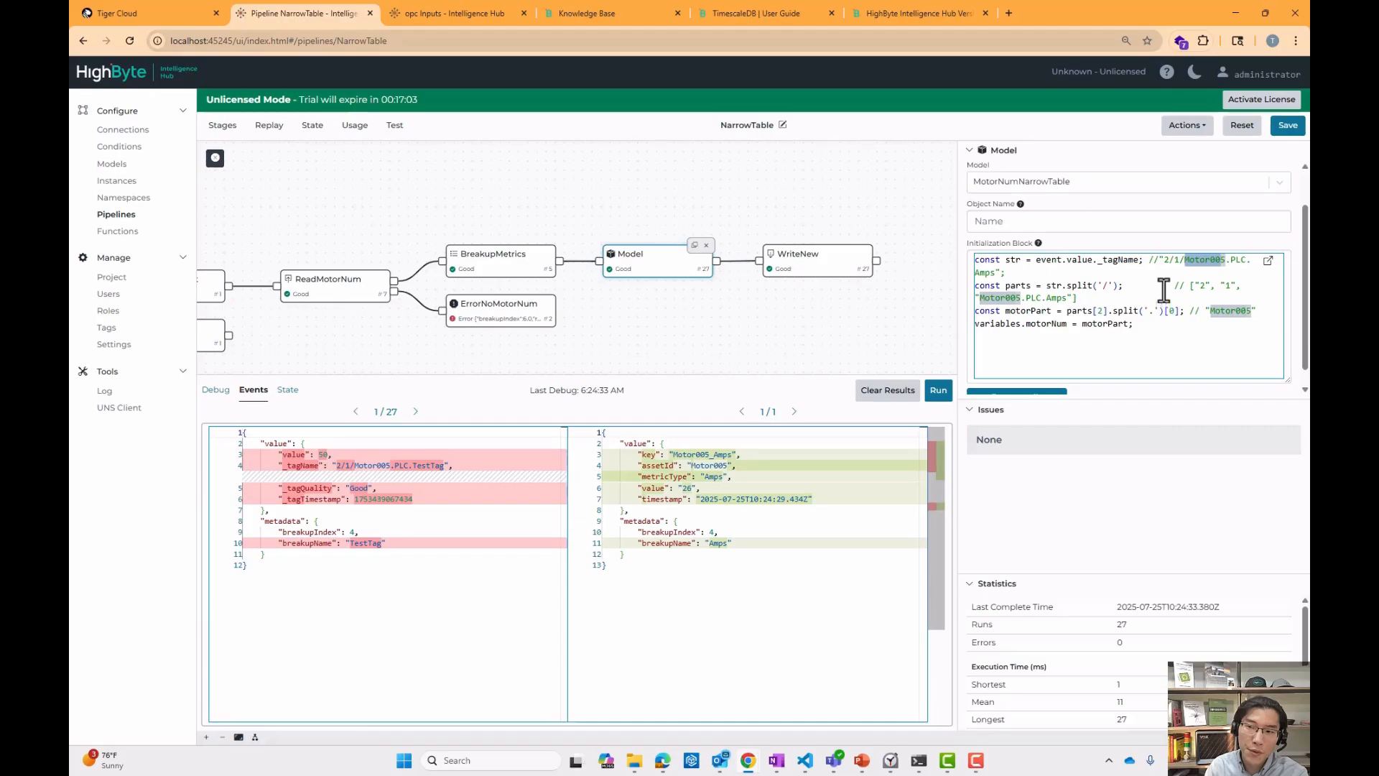
left_click_drag(981, 326, 1068, 325)
scroll(1045, 362, "down", 1)
left_click(1029, 381)
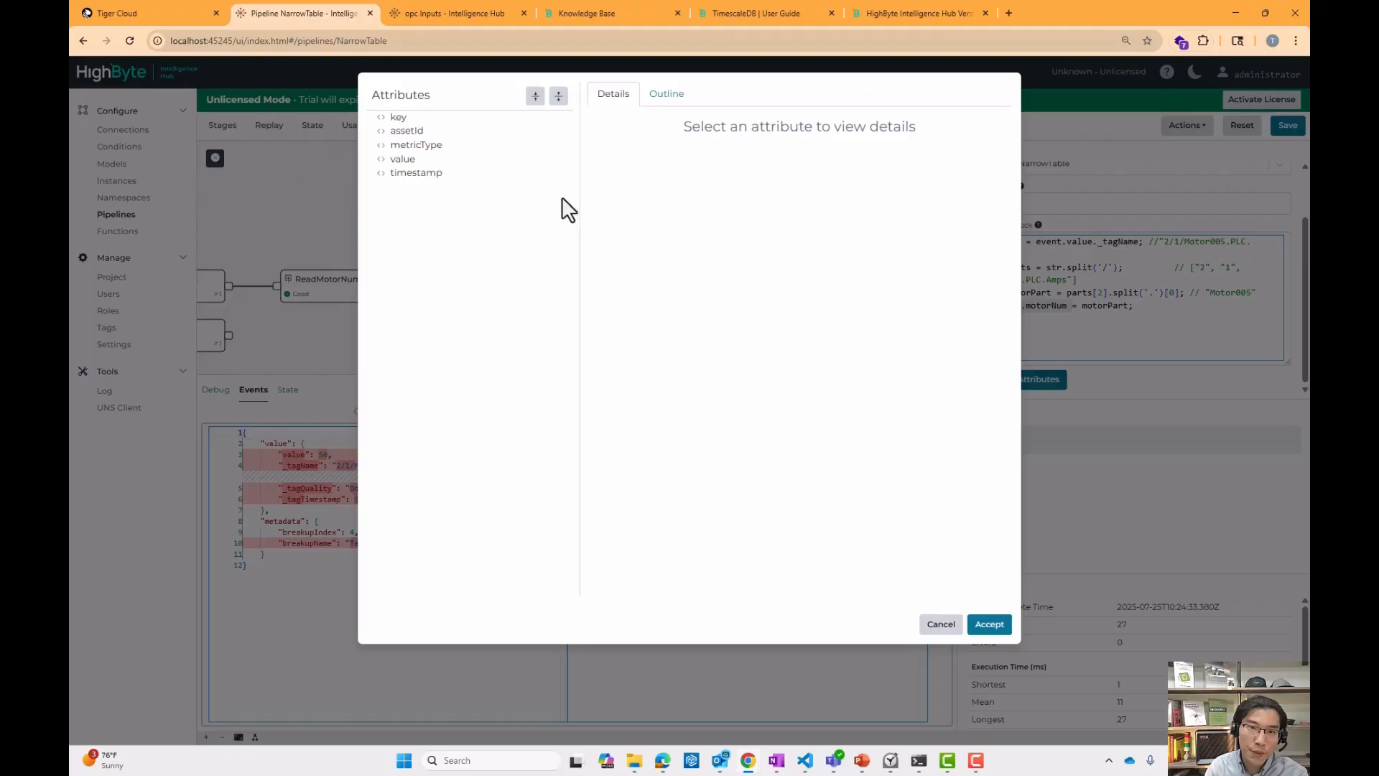
Review the expression of each Model attribute — key, assetId, metricType, value and timestamp — then close the attribute dialog.
left_click(425, 119)
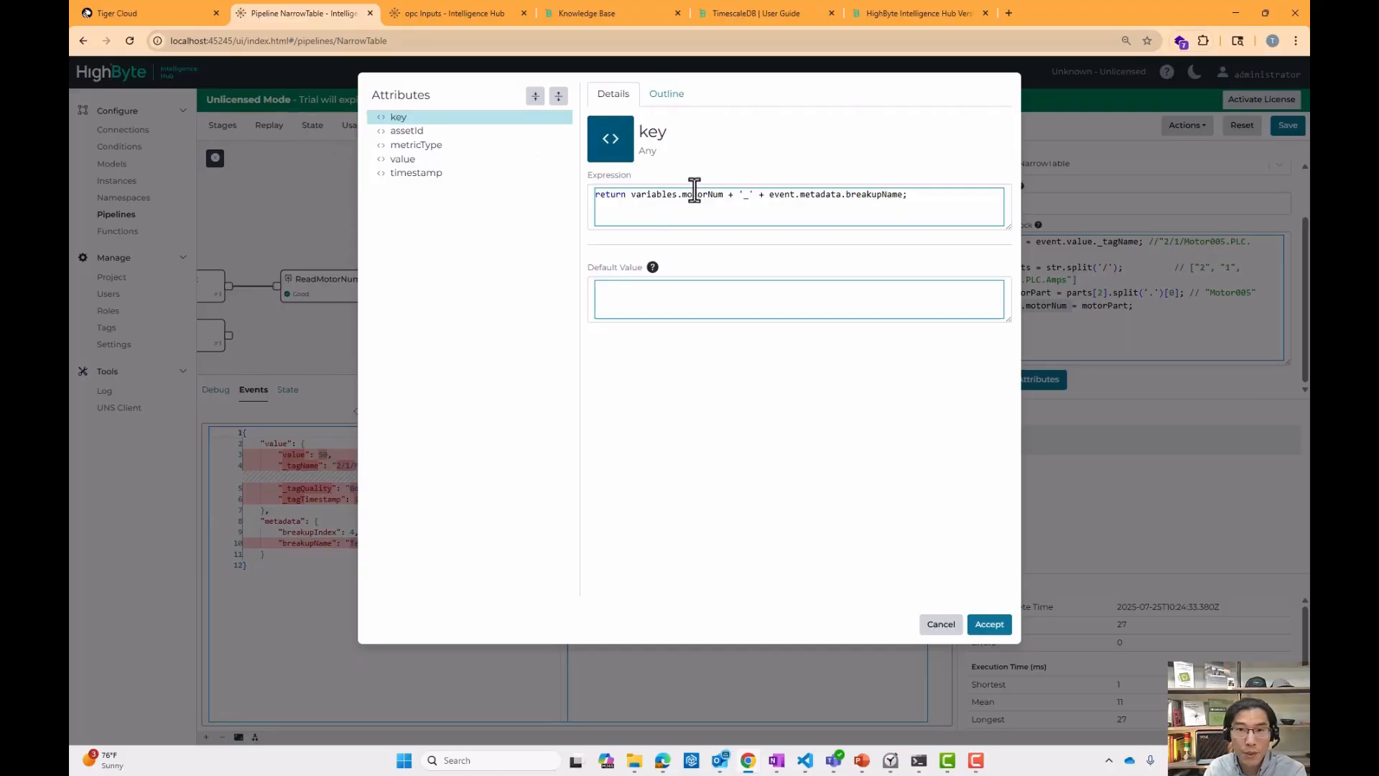
left_click_drag(654, 195, 892, 202)
left_click(714, 202)
left_click(888, 200)
left_click(451, 131)
left_click(442, 145)
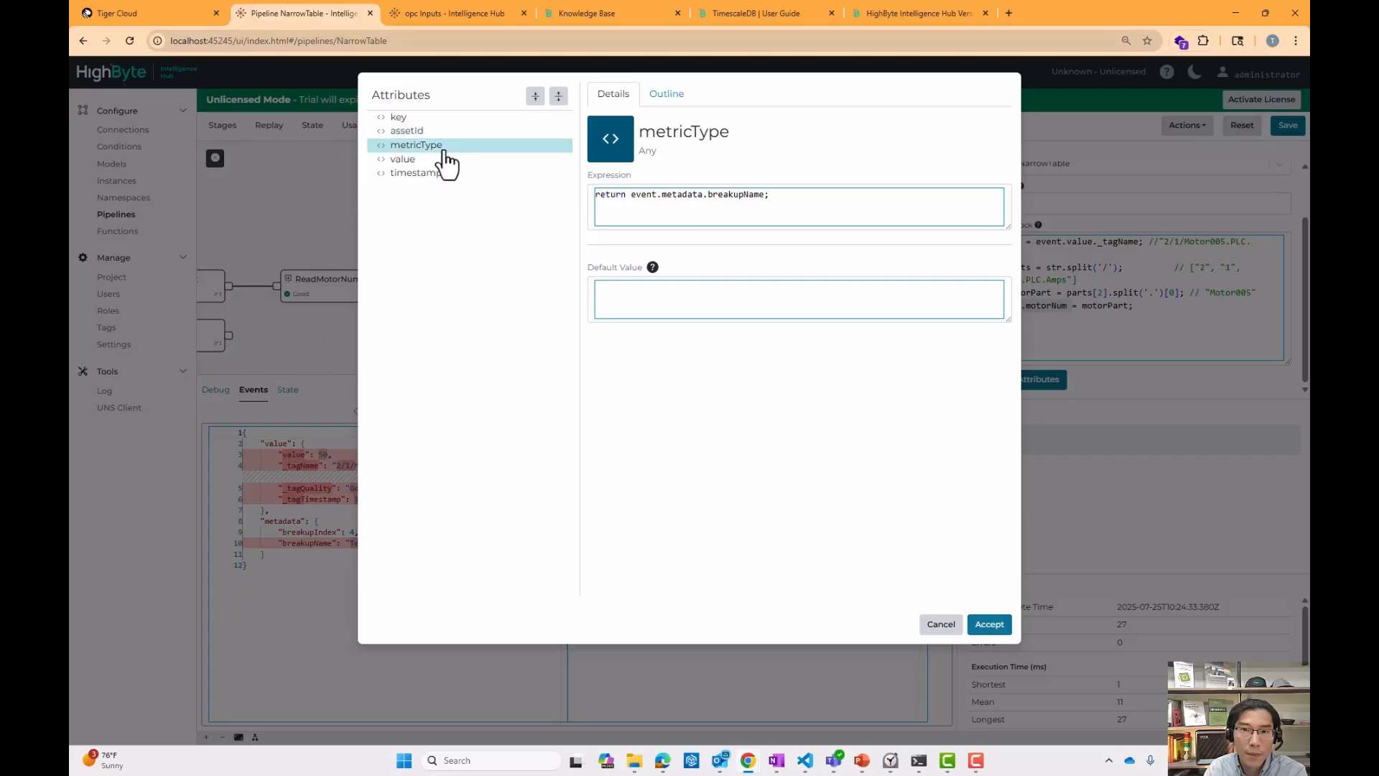
left_click(436, 161)
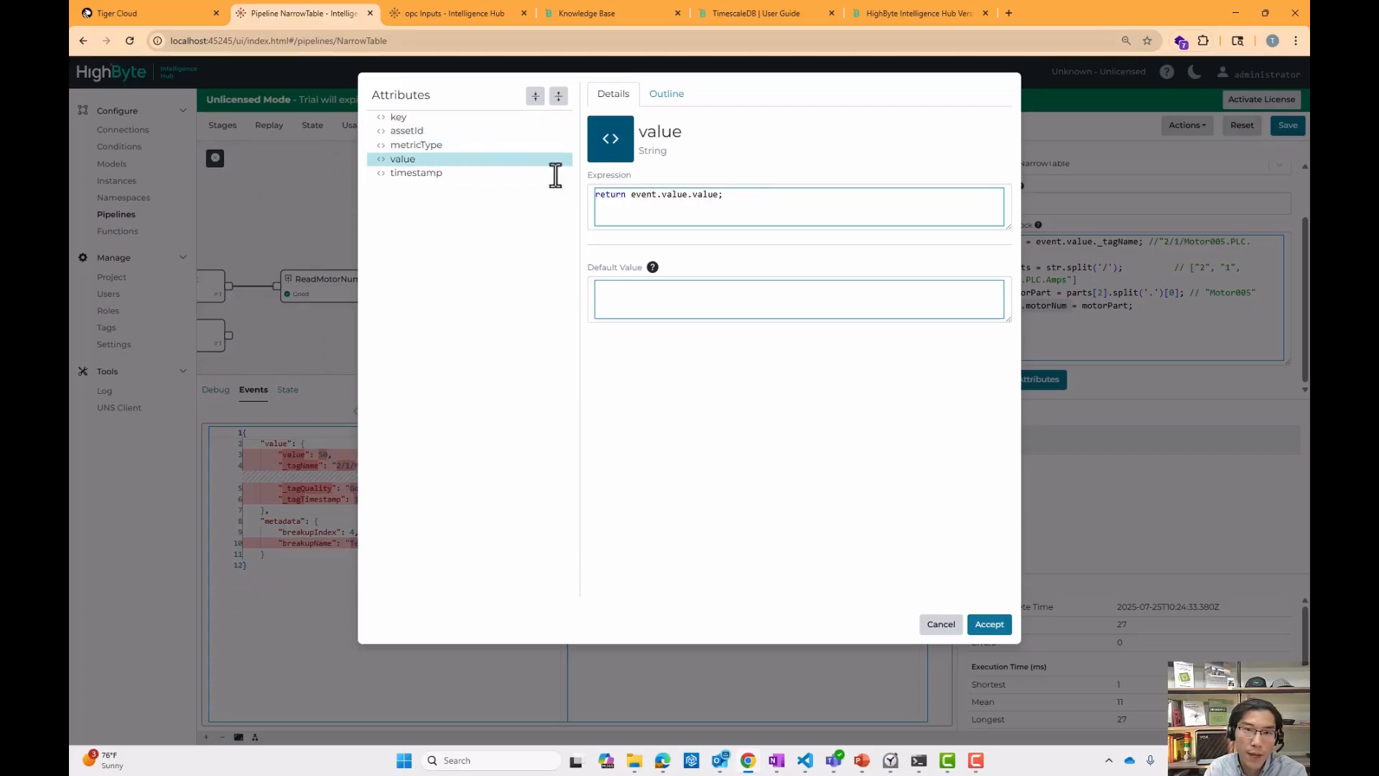
left_click(475, 175)
double_click(714, 195)
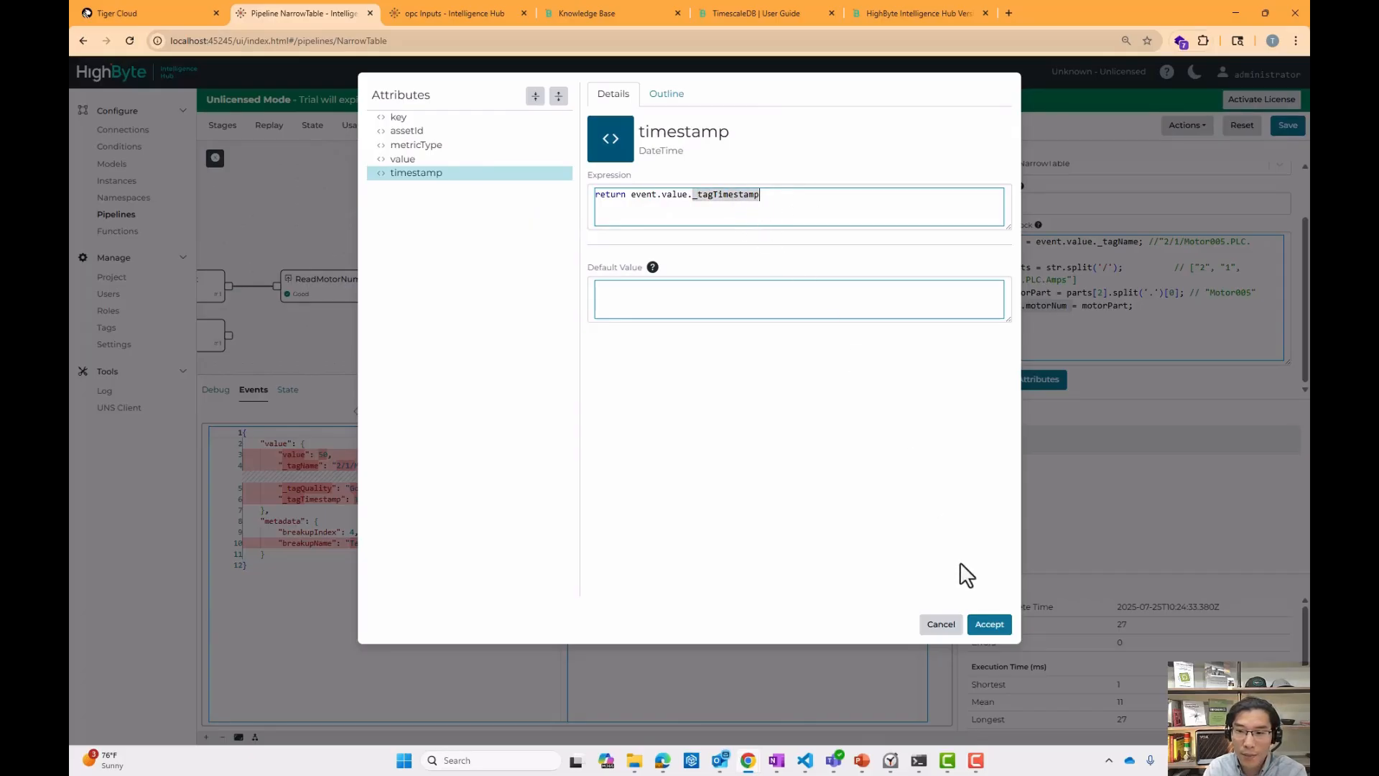
left_click(939, 625)
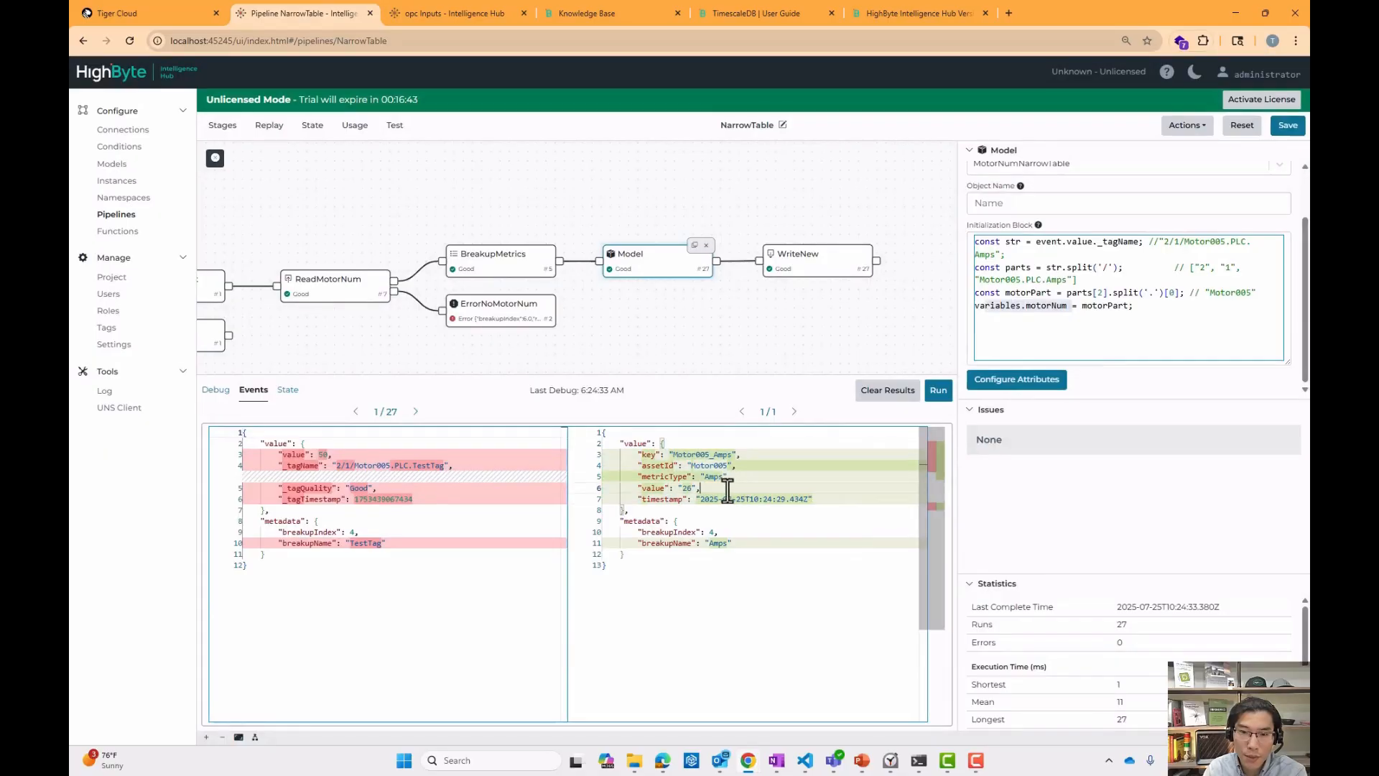
Compare the Model stage's event output and inspect the WriteNew stage's partition and primary key settings.
left_click_drag(733, 329, 612, 321)
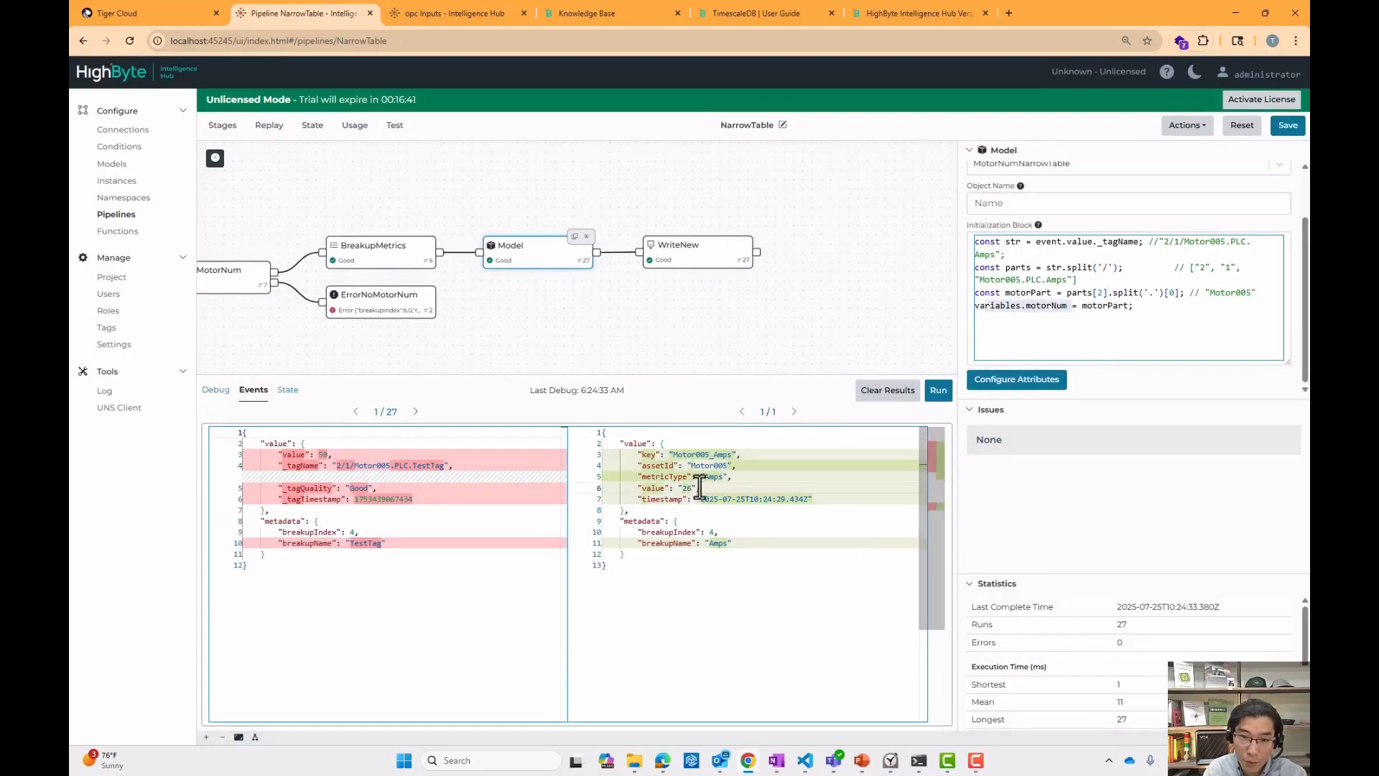
left_click_drag(669, 456, 739, 487)
left_click(682, 268)
scroll(1304, 264, "down", 3)
scroll(1304, 265, "down", 4)
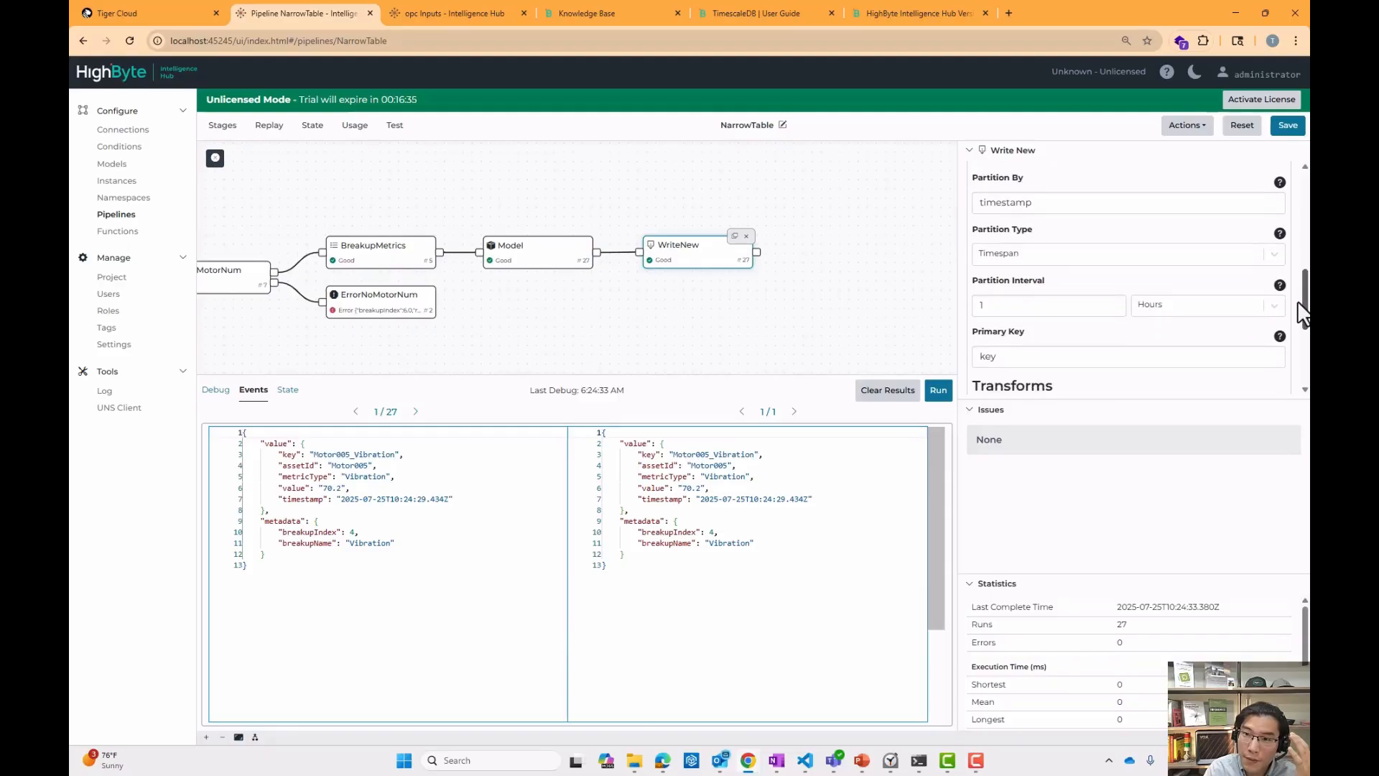
left_click_drag(1027, 320, 947, 316)
left_click_drag(668, 454, 759, 455)
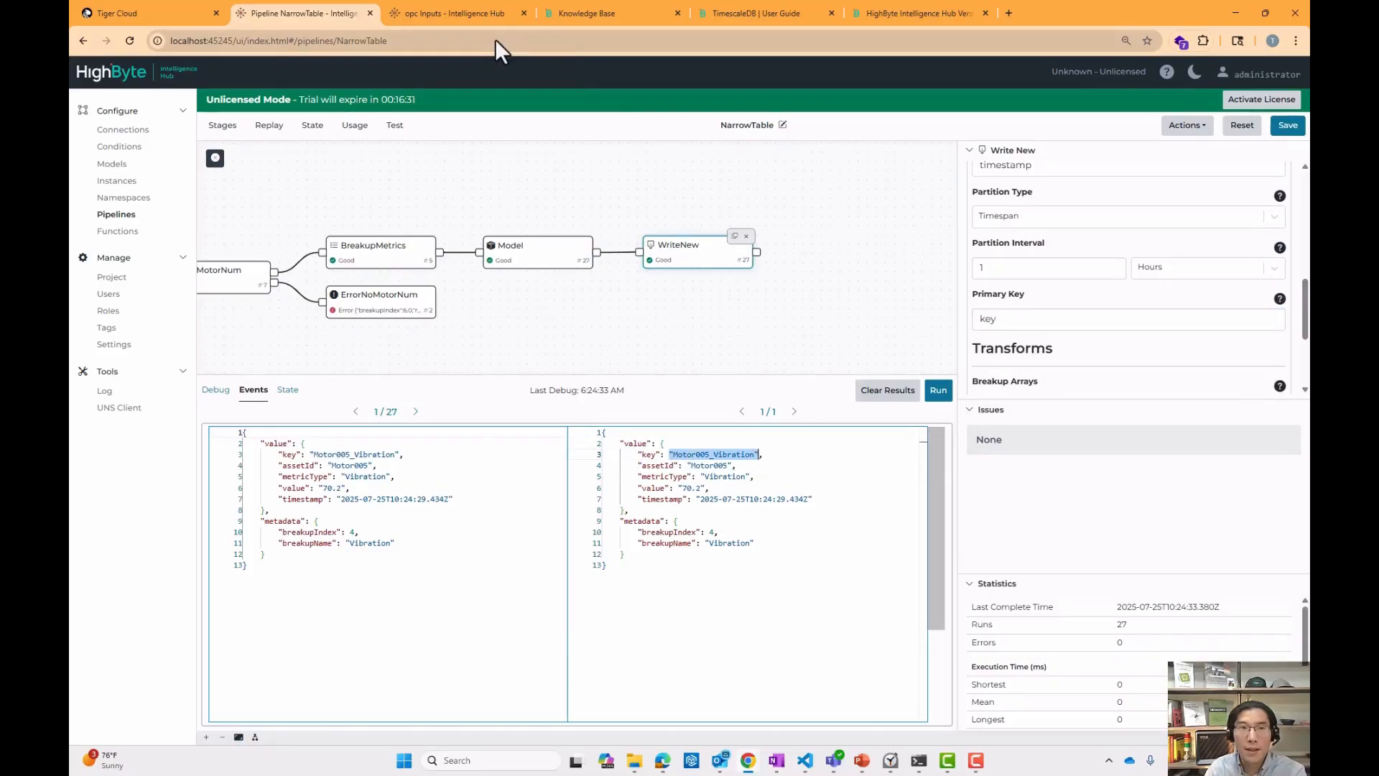
In Tiger Cloud, open the MotorAssetsNarrowTable hypertable in the Explorer and examine its chunk information and schema.
left_click(152, 14)
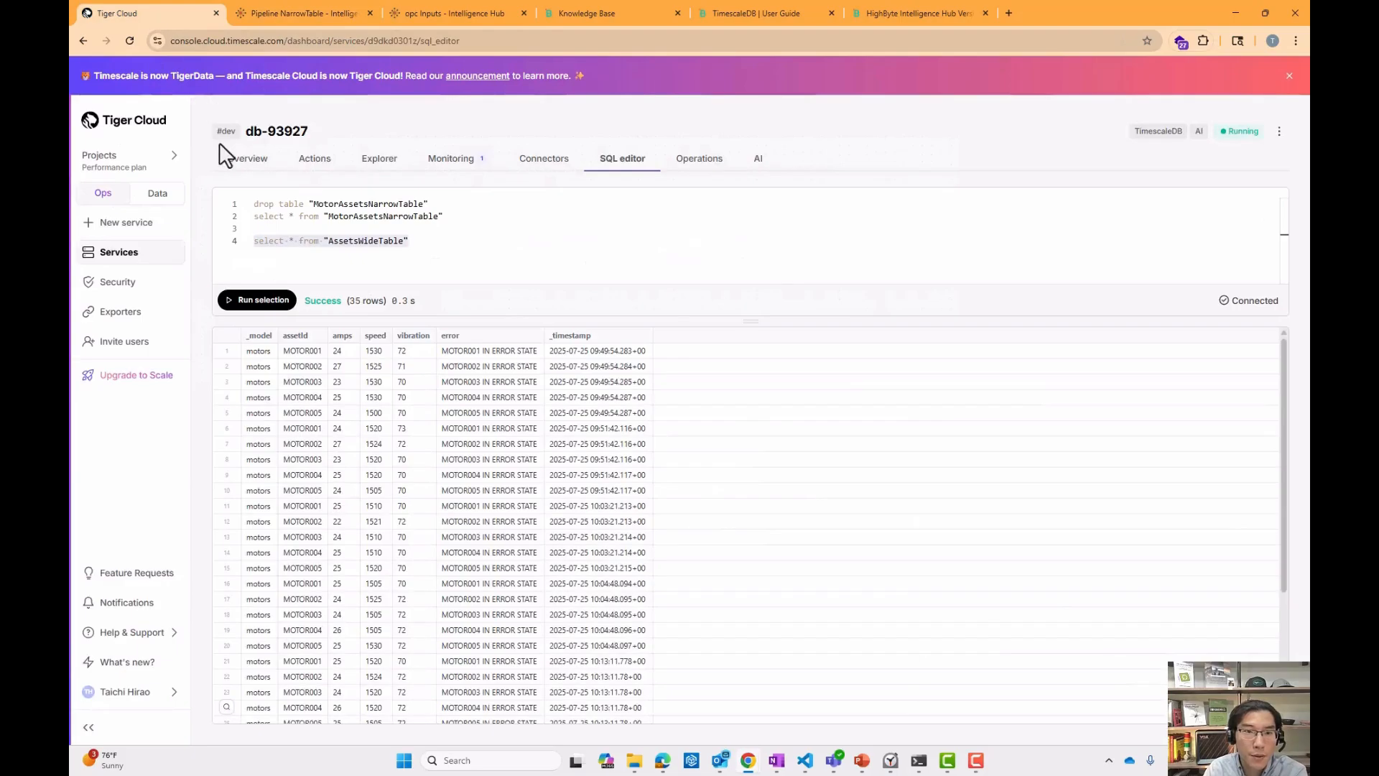
left_click(375, 160)
left_click(242, 355)
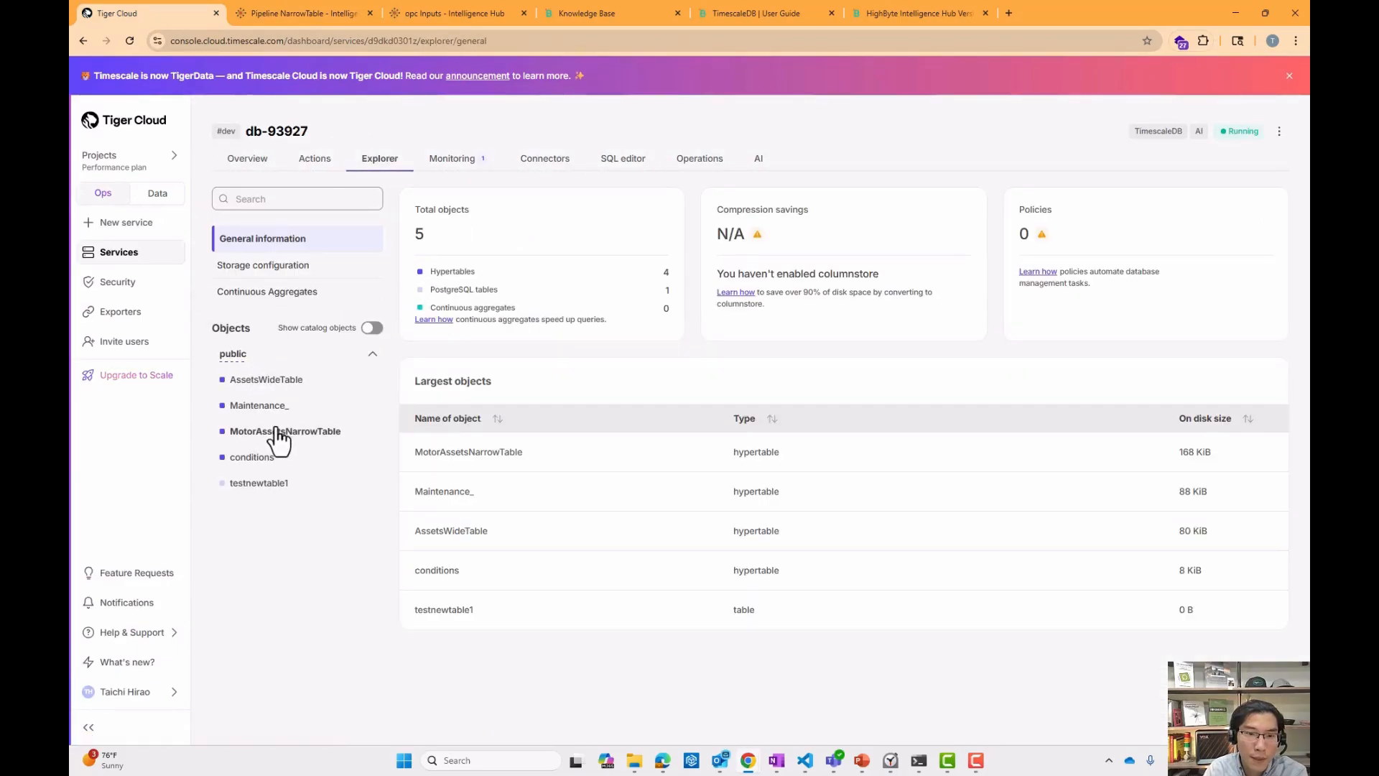
left_click(276, 431)
scroll(627, 695, "down", 2)
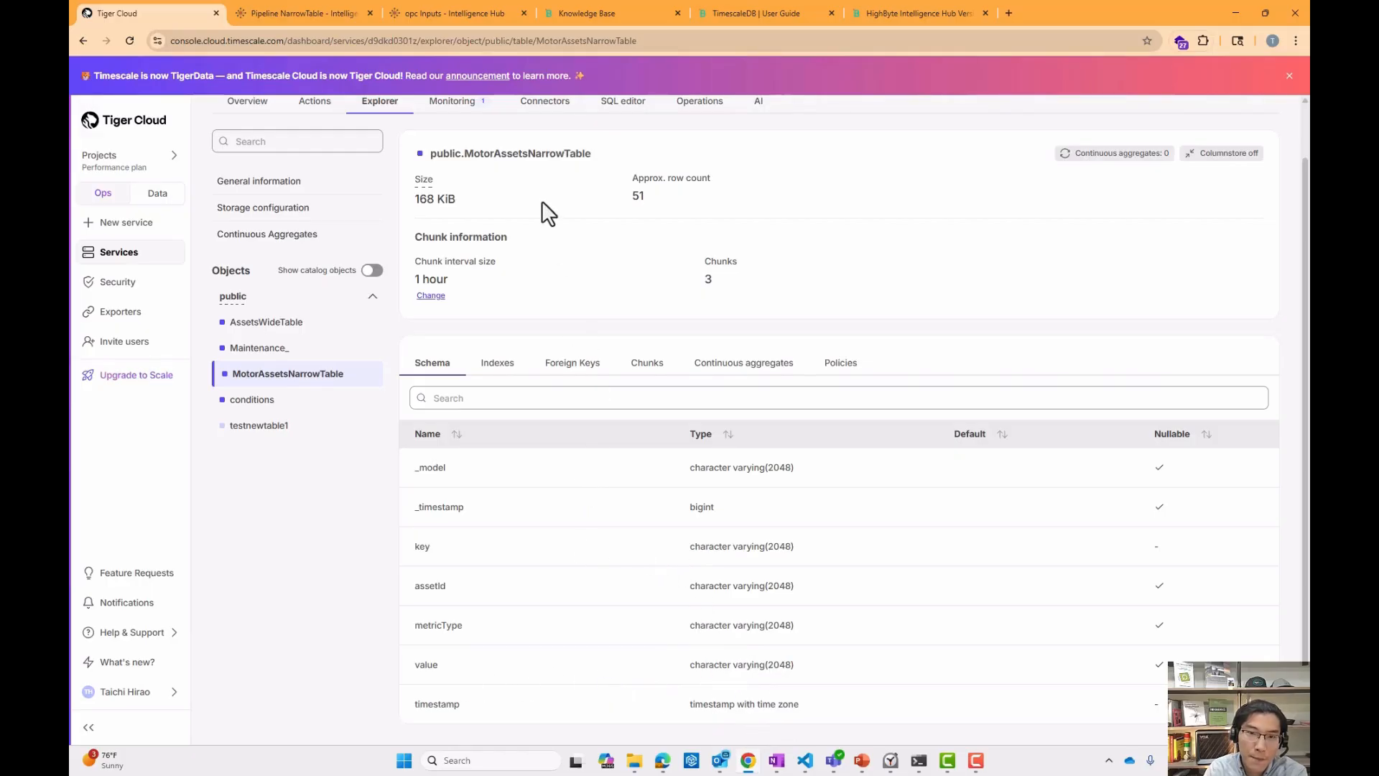
left_click_drag(731, 548, 788, 548)
scroll(719, 431, "up", 2)
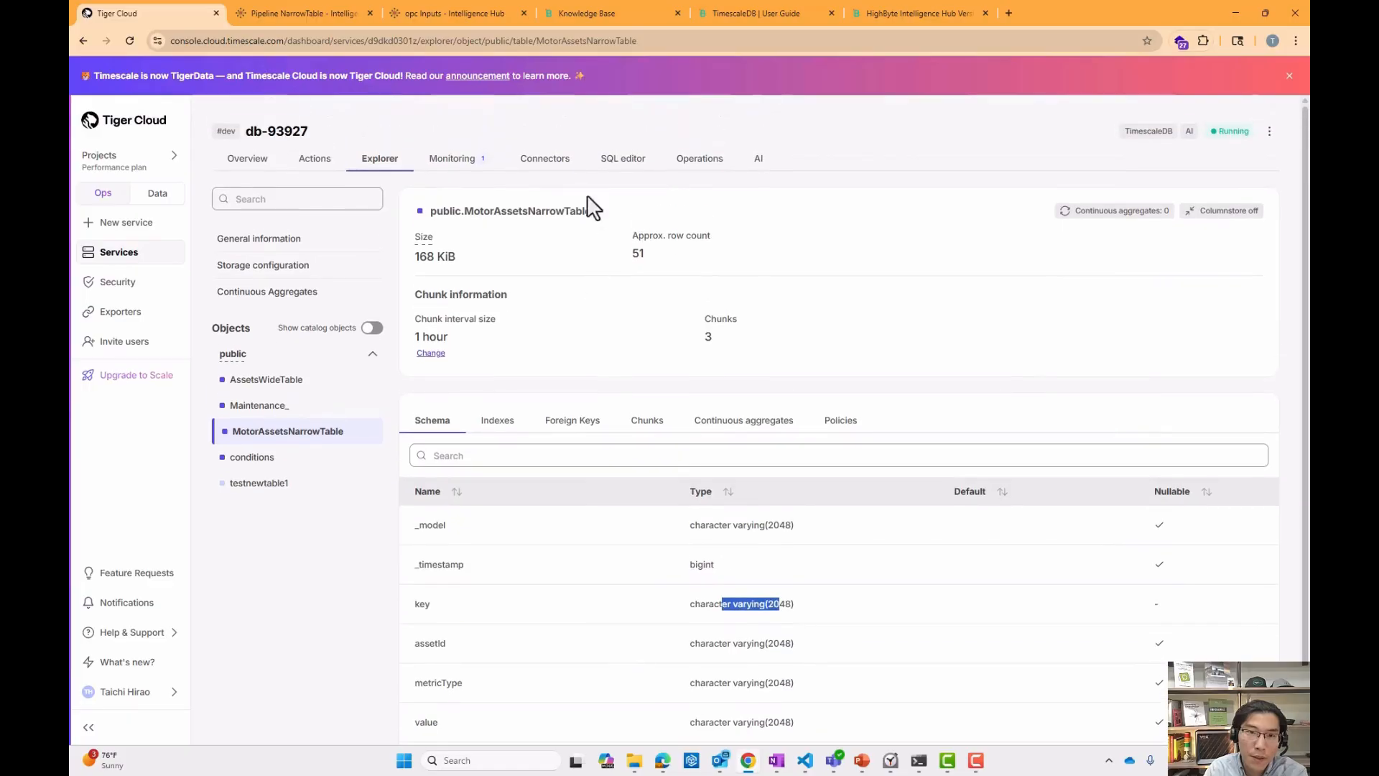
Run the select query on MotorAssetsNarrowTable in the SQL editor and review the returned rows.
left_click(623, 159)
left_click_drag(455, 221, 244, 226)
left_click(249, 302)
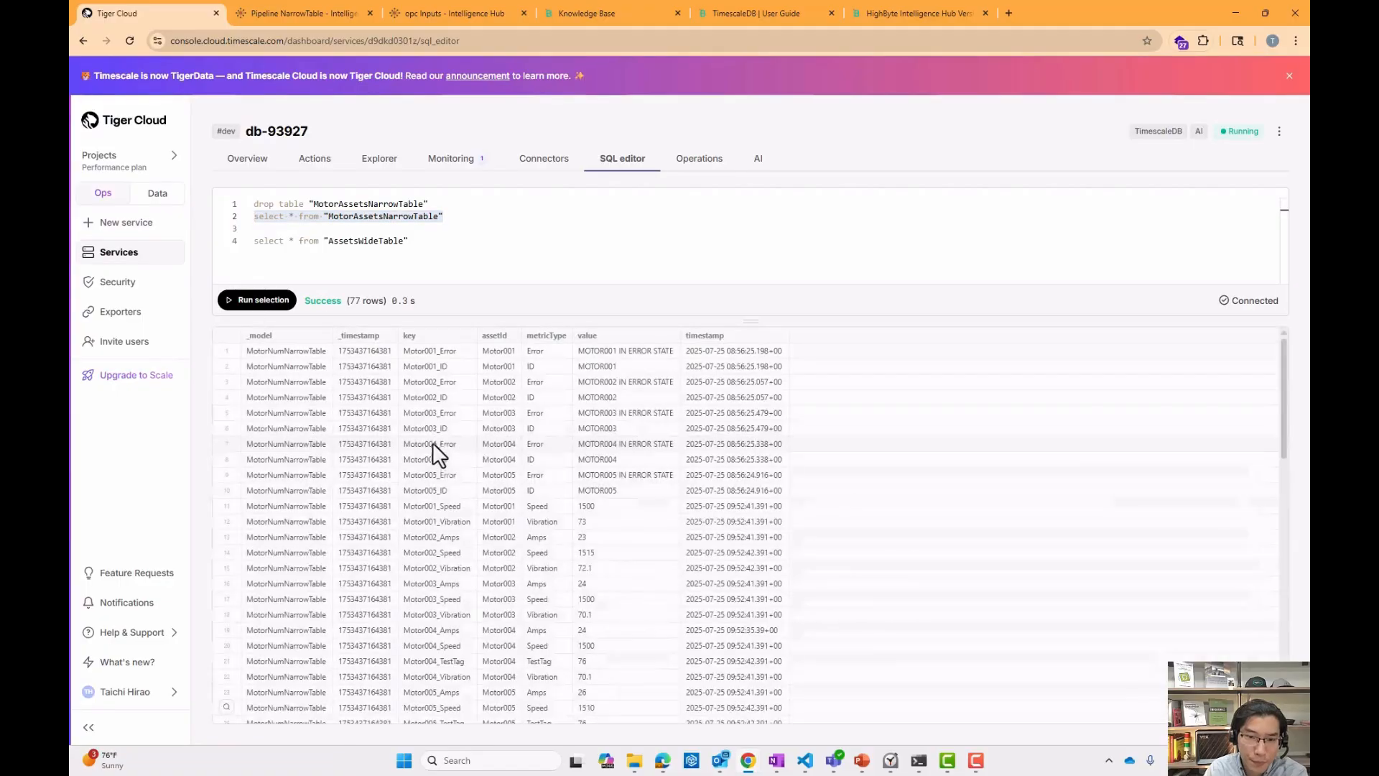
scroll(593, 402, "down", 1)
scroll(593, 404, "up", 1)
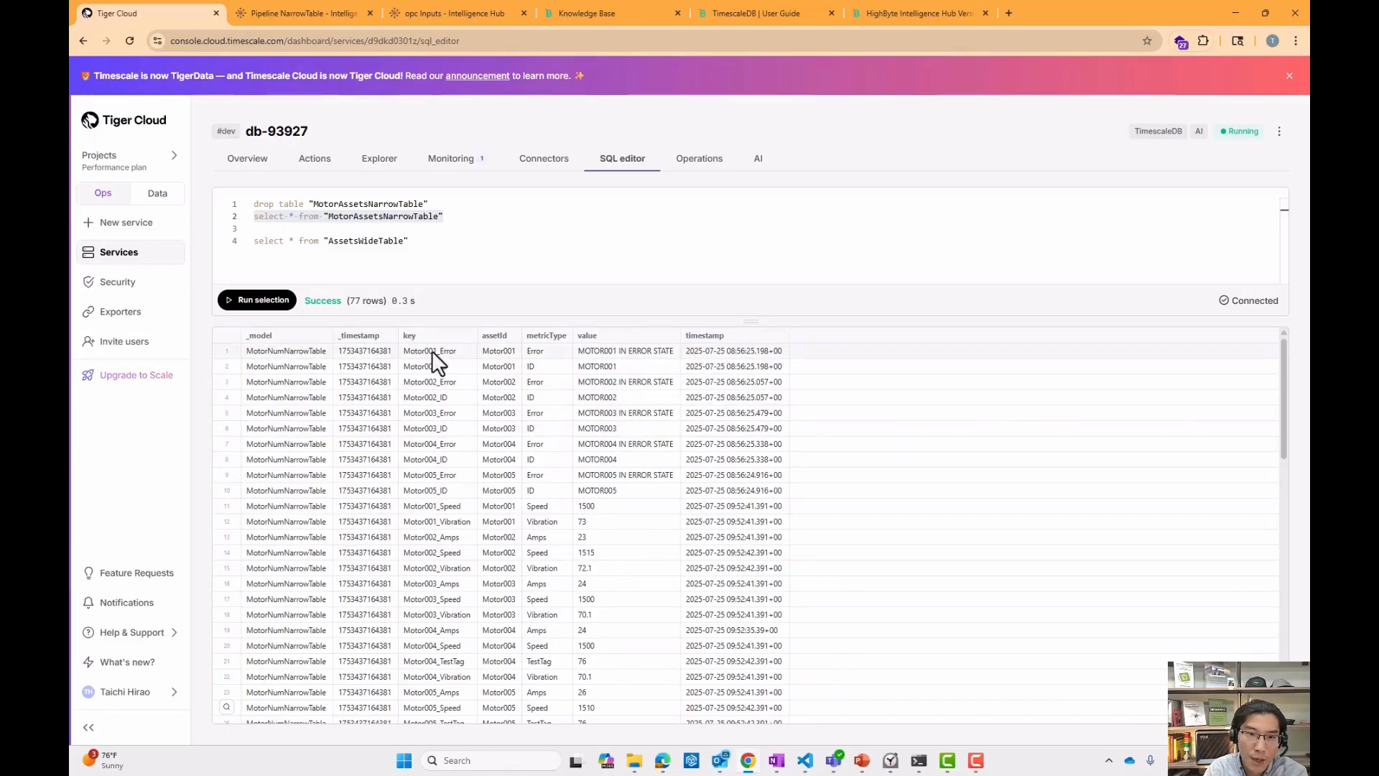
right_click(698, 348)
left_click(748, 358)
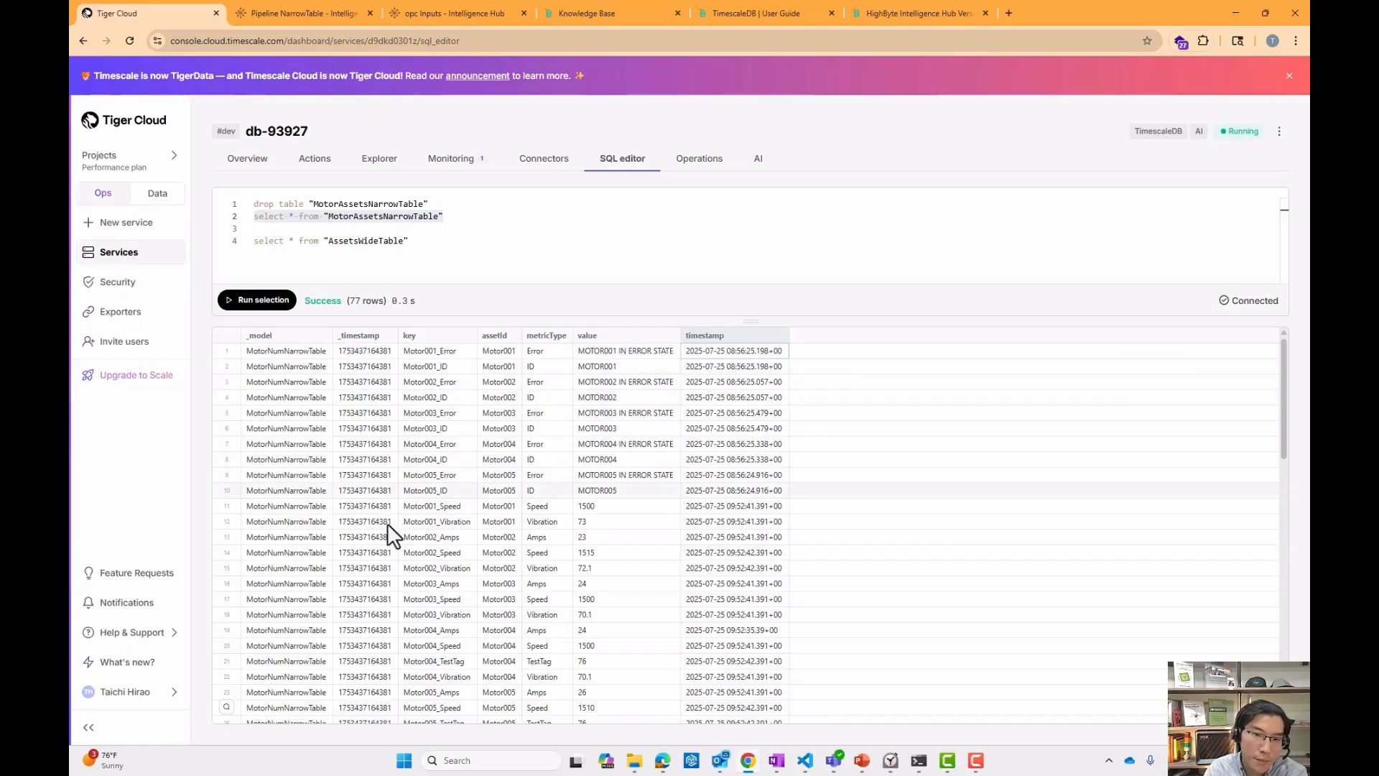
scroll(380, 514, "down", 10)
scroll(374, 509, "up", 10)
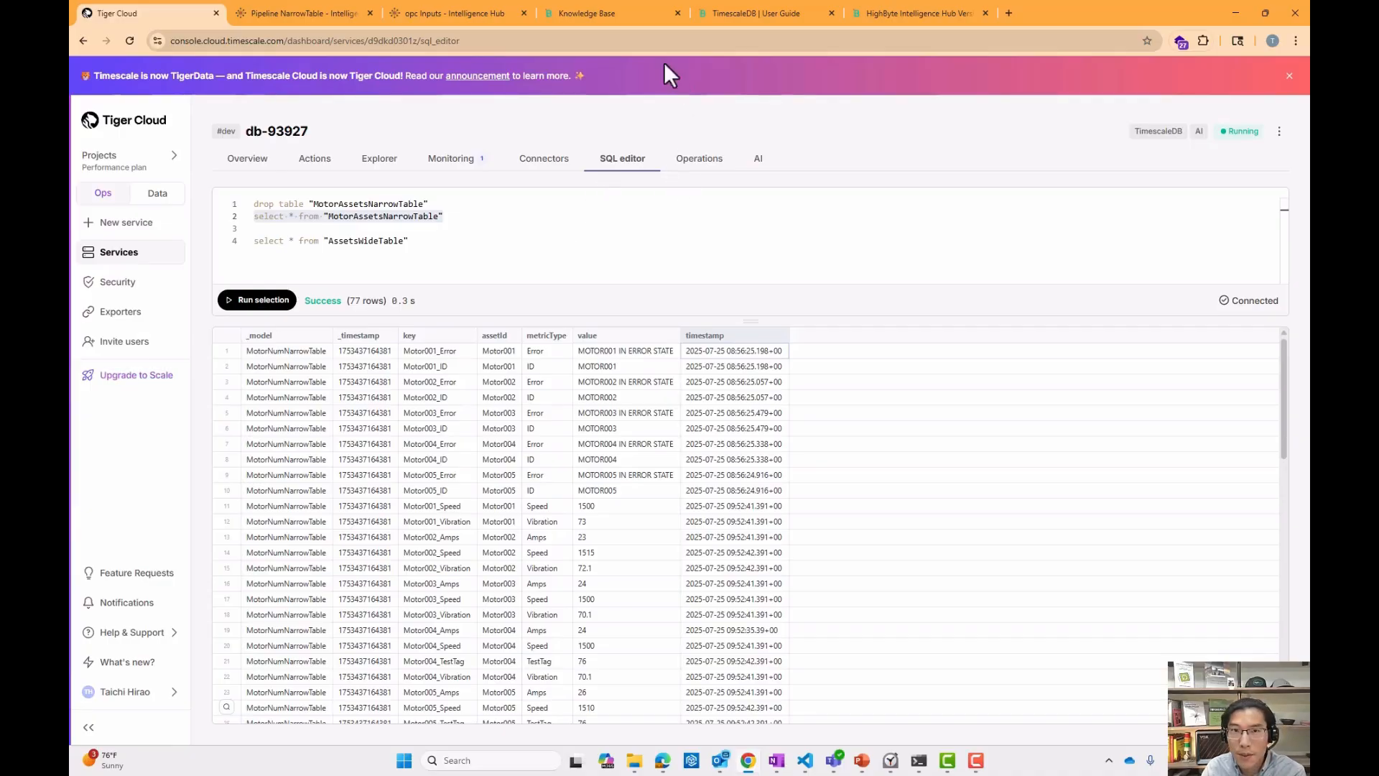
Switch to the HighByte Knowledge Base and browse the Starter Solutions reference articles.
left_click(625, 17)
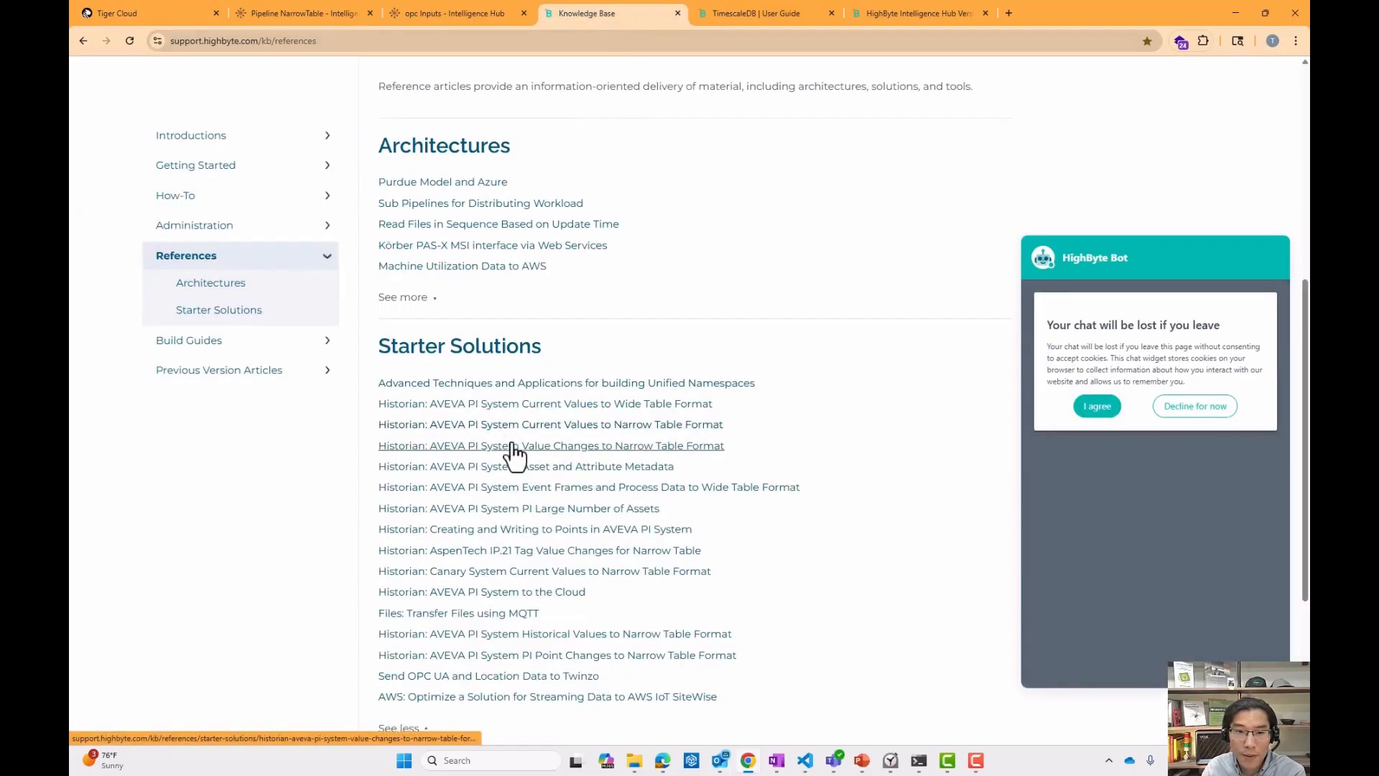
scroll(515, 453, "down", 3)
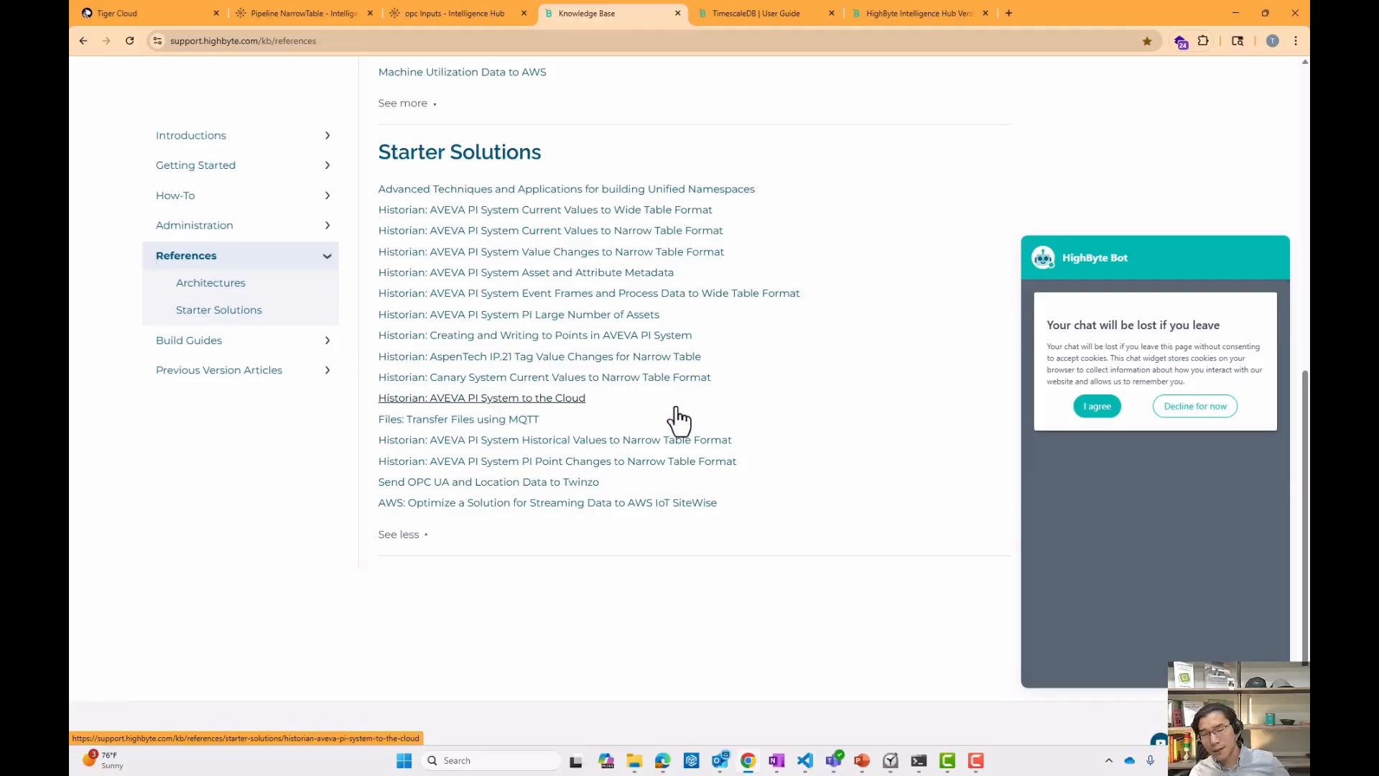